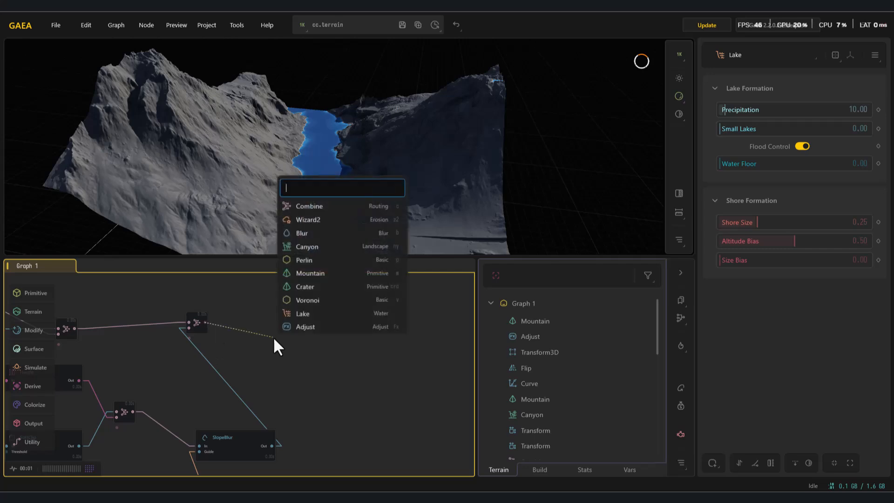
Step: Inspect the lake in the terrain preview and raise the Lake node's Precipitation
left_click_drag(261, 195, 337, 161)
left_click_drag(725, 110, 764, 129)
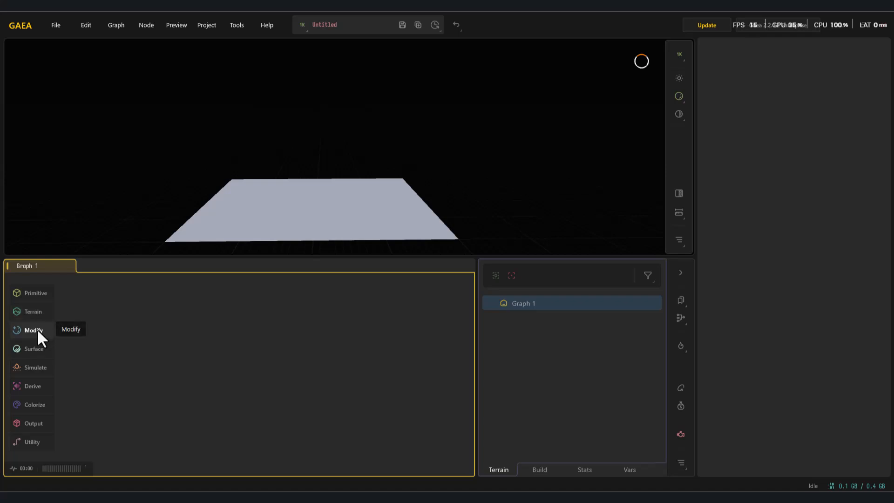
Step: Place an Adjust node and a Mountain node in the empty graph
left_click(37, 329)
left_click_drag(153, 330, 290, 416)
left_click(33, 312)
mouse_move(69, 322)
left_click_drag(151, 349, 210, 362)
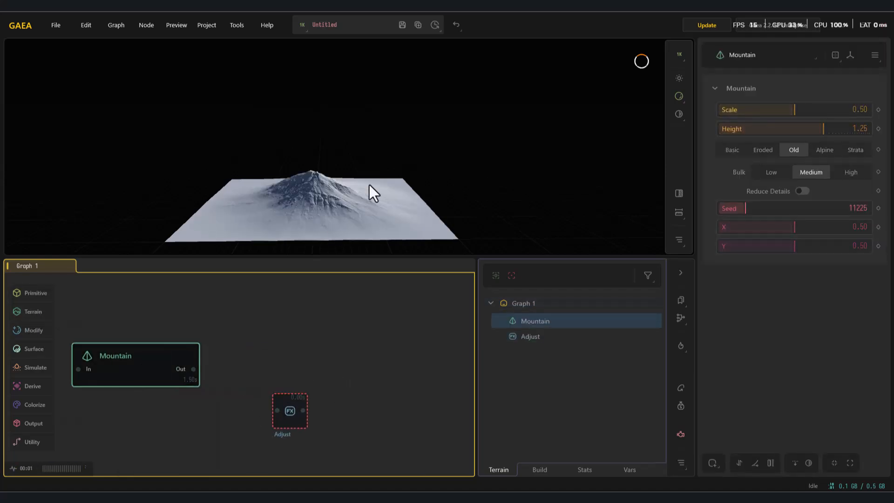
Step: Increase the Height and Scale of the Mountain node
left_click_drag(329, 212, 338, 148)
left_click_drag(830, 128, 843, 129)
left_click_drag(795, 110, 805, 113)
left_click_drag(296, 174, 280, 242)
Step: Connect Mountain to Adjust and set Multiply to 3.40, Shaper to -0.15 and the Clamp maximum to 0.83
left_click_drag(194, 369, 277, 411)
left_click(280, 411)
left_click_drag(751, 111, 771, 115)
left_click_drag(770, 129, 784, 130)
mouse_move(732, 148)
left_mouse_down()
mouse_move(754, 149)
mouse_move(721, 149)
left_mouse_up()
mouse_move(856, 149)
left_mouse_down()
mouse_move(813, 147)
mouse_move(844, 148)
left_mouse_up()
mouse_move(722, 167)
left_mouse_down()
mouse_move(783, 167)
mouse_move(725, 168)
left_mouse_up()
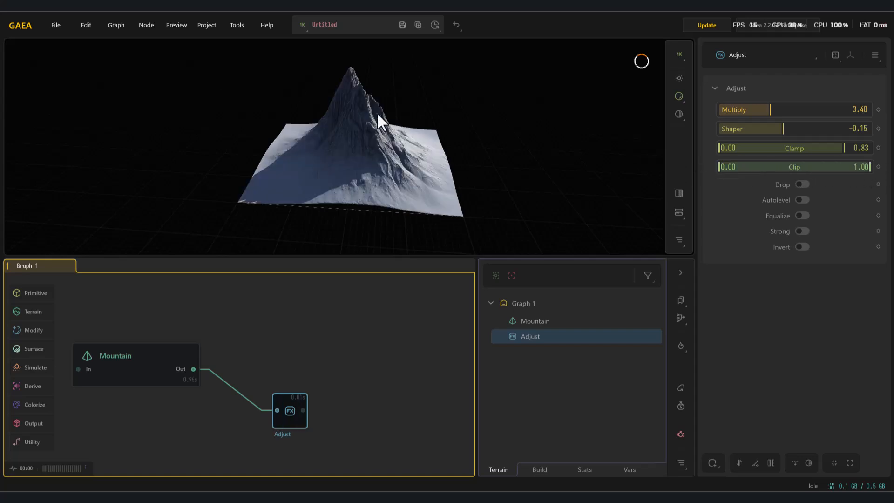
Step: Turn the Adjust node's Drop, Invert, Strong, Equalize and Autolevel options on and off one at a time to compare their effects
left_click(805, 184)
left_click(804, 184)
left_click(801, 249)
left_click(801, 248)
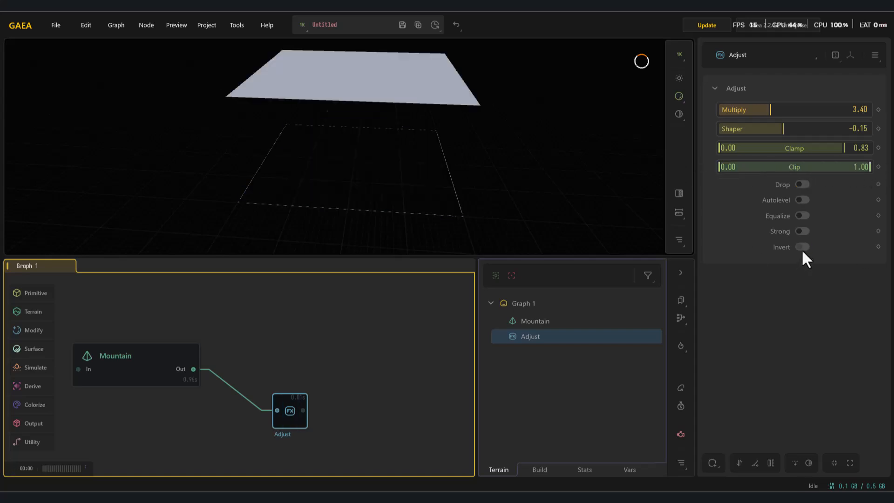
left_click(800, 231)
left_click(802, 231)
left_click(801, 217)
left_click(801, 216)
left_click(801, 202)
left_click(801, 202)
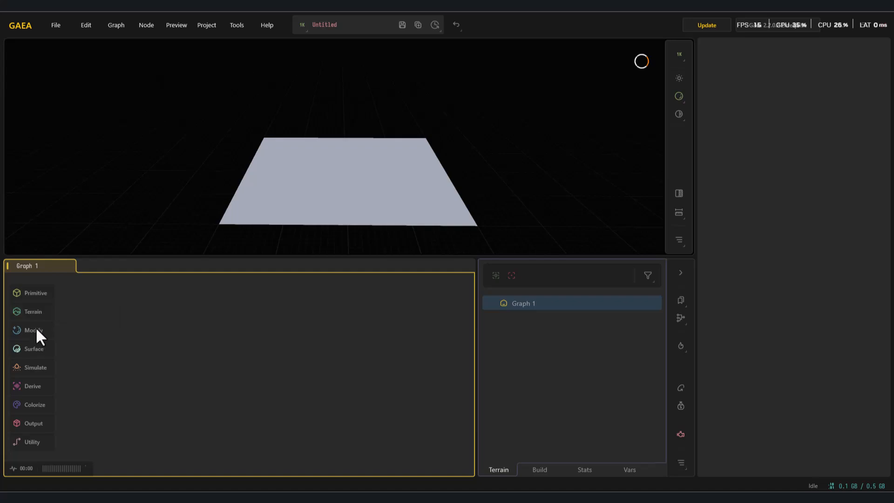
Step: Place an Autolevel node and a MountainRange node in the empty graph
mouse_move(36, 328)
mouse_move(106, 332)
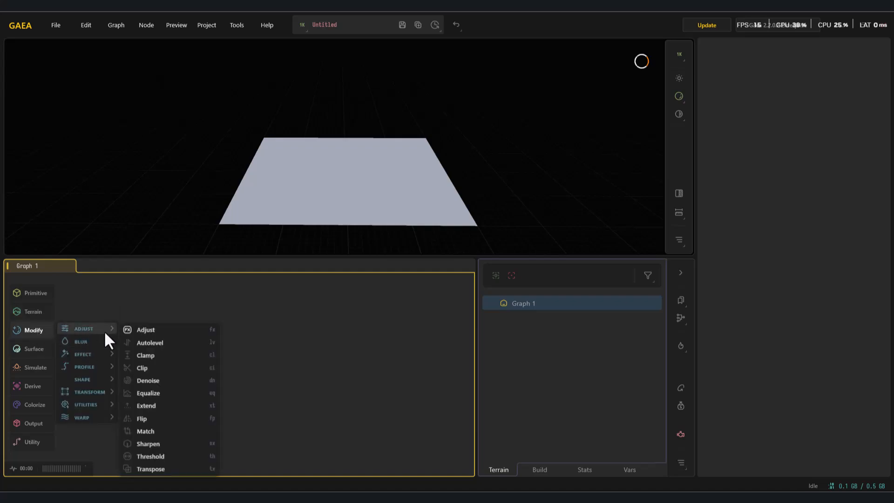
left_click(161, 342)
mouse_move(38, 311)
mouse_move(85, 311)
left_click(164, 347)
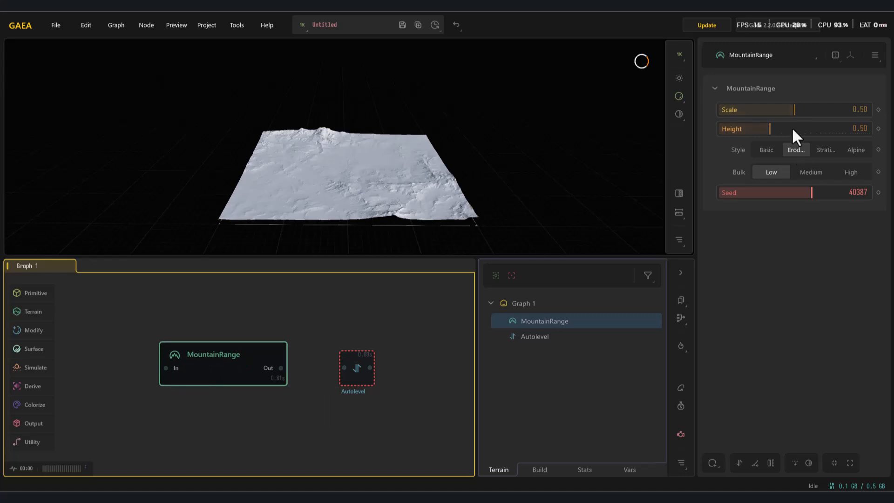
Step: Adjust the MountainRange Height and connect the MountainRange output to the Autolevel node
left_click(819, 129)
left_click_drag(282, 368, 345, 368)
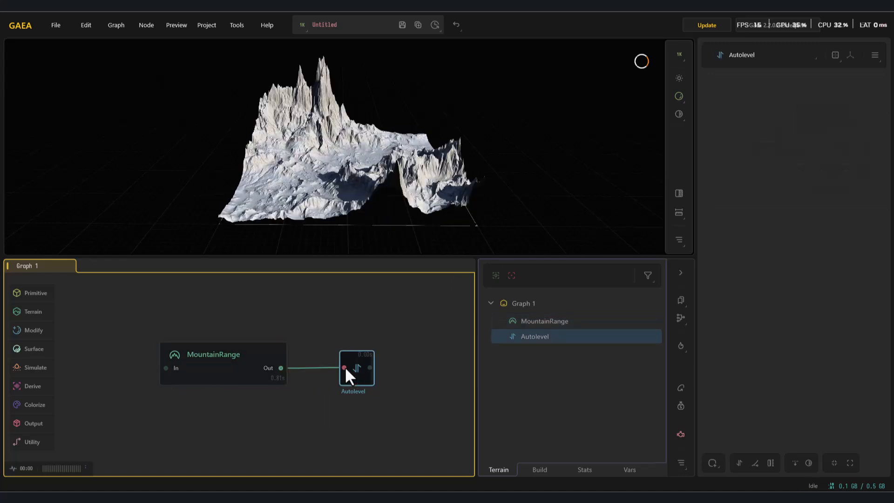
left_click_drag(370, 185, 353, 172)
scroll(353, 172, "up", 5)
scroll(353, 172, "down", 3)
Step: Apply a modifier to the Autolevel node and adjust its value
left_click(713, 463)
left_click(734, 312)
left_click(822, 434)
left_click_drag(822, 434, 809, 434)
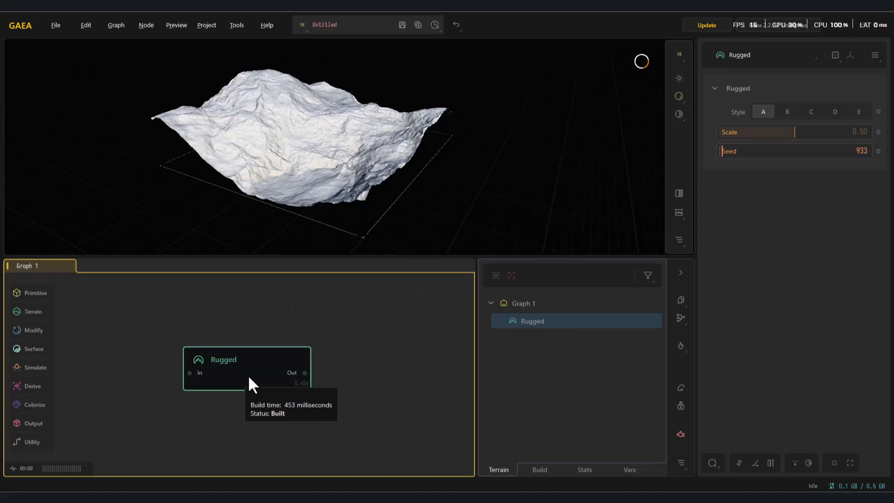
Step: Add a Clamp node after the Rugged node and adjust the lower and upper limits of its Value range
left_click_drag(250, 379, 175, 368)
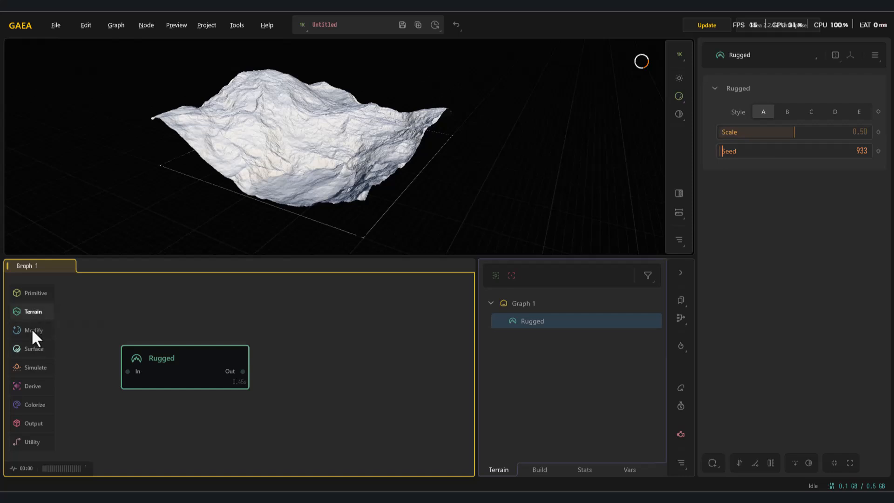
mouse_move(51, 330)
mouse_move(100, 330)
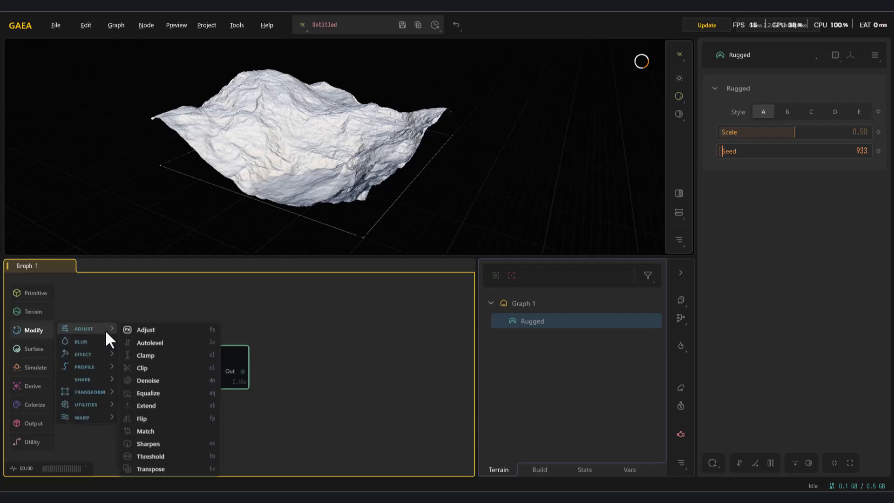
left_click(171, 355)
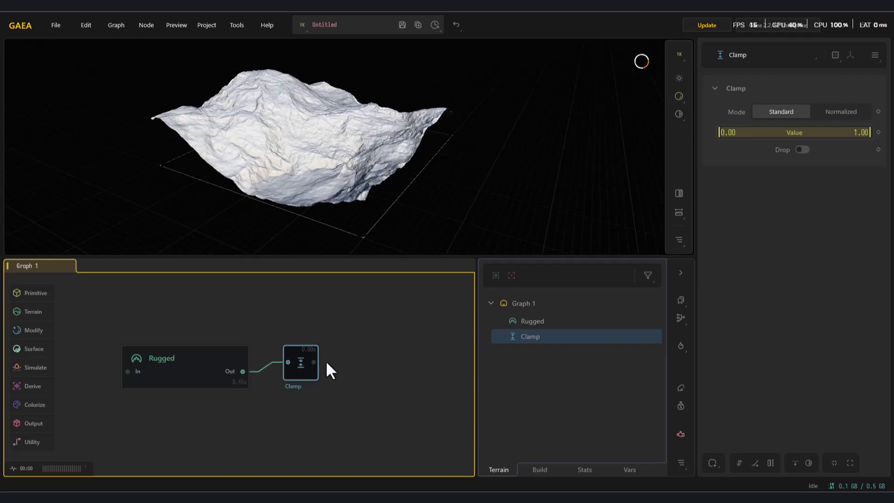
left_click_drag(751, 132, 701, 137)
left_click_drag(868, 133, 818, 135)
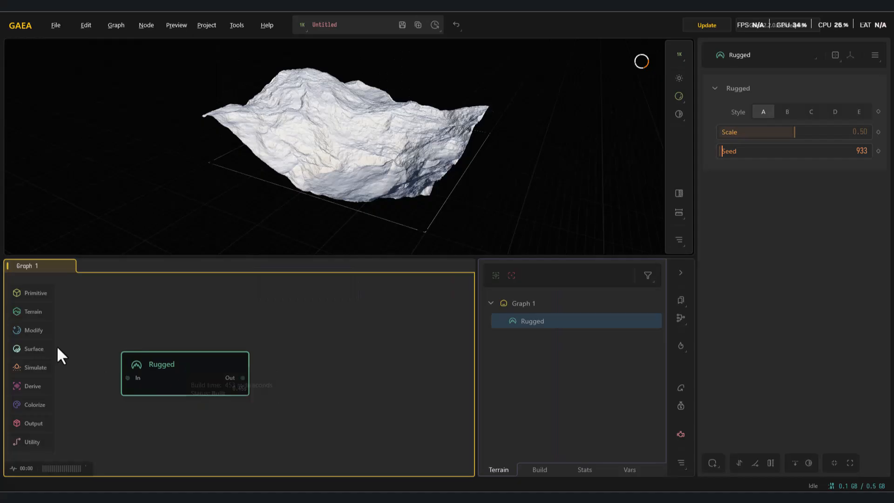
Step: Add a Clip node after the Rugged node and set its Min to 0.08 and Max to 0.89
mouse_move(40, 332)
mouse_move(75, 330)
left_click_drag(144, 367, 316, 378)
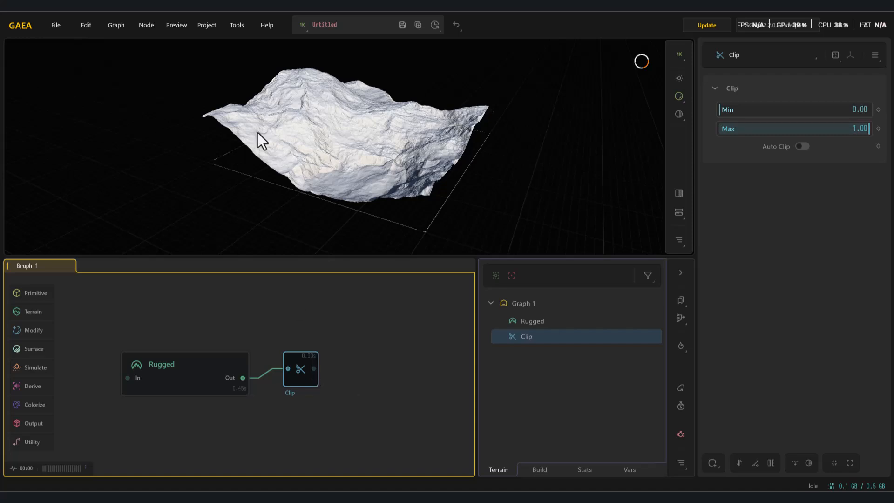
left_click_drag(848, 128, 880, 133)
left_click_drag(768, 110, 746, 109)
Step: Add a Lake node fed by the Clip node's output
right_click(281, 432)
left_click_drag(248, 413, 220, 376)
left_click(278, 343)
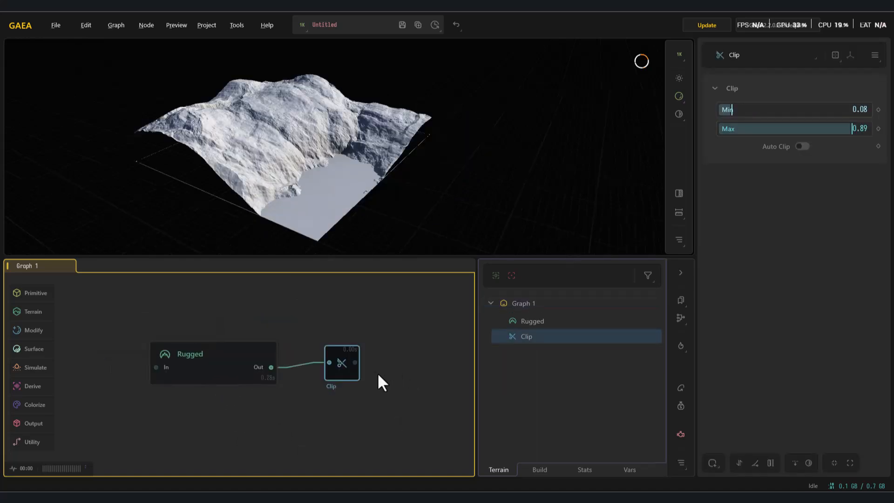
left_click_drag(359, 367, 407, 370)
left_click(466, 237)
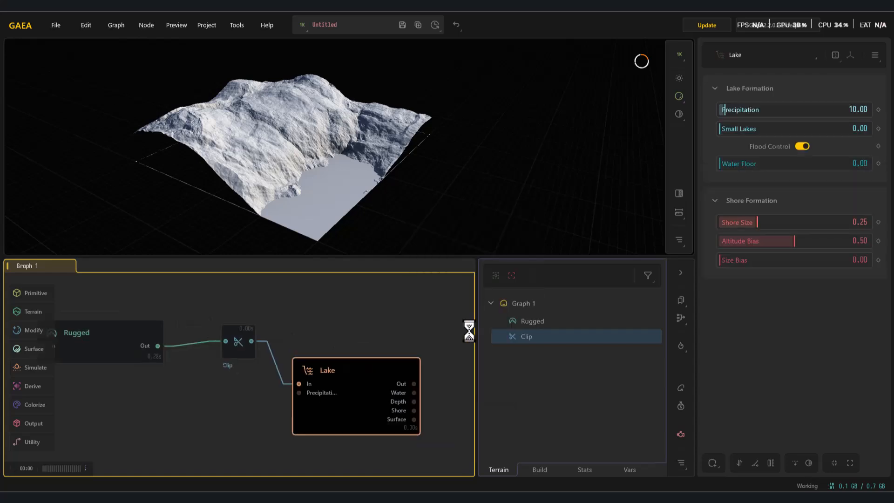
mouse_move(292, 189)
left_mouse_down()
mouse_move(351, 194)
mouse_move(289, 184)
mouse_move(304, 195)
left_mouse_up()
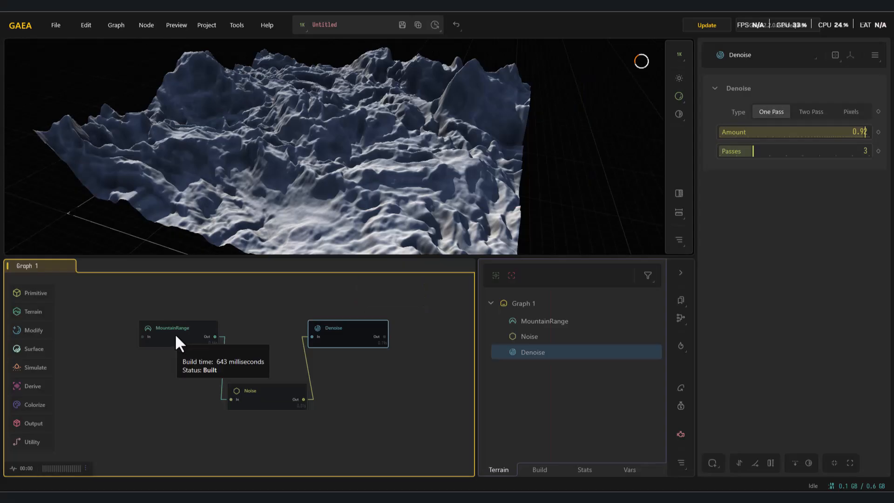
Step: Preview the MountainRange and Noise nodes, and set the Denoise node to Two Pass with Amount 0.46 and 4 passes
left_click(174, 334)
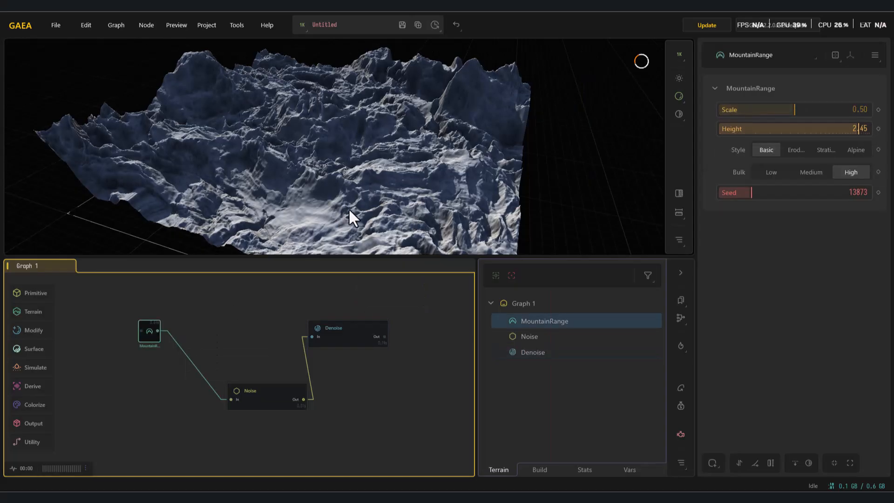
left_click(261, 393)
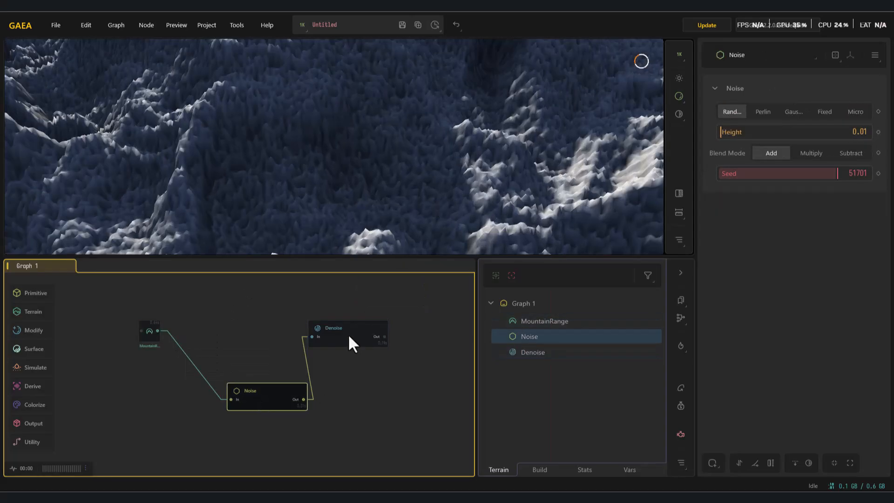
left_click(347, 334)
left_click_drag(866, 132, 812, 132)
left_click(802, 156)
left_click(773, 151)
left_click(812, 111)
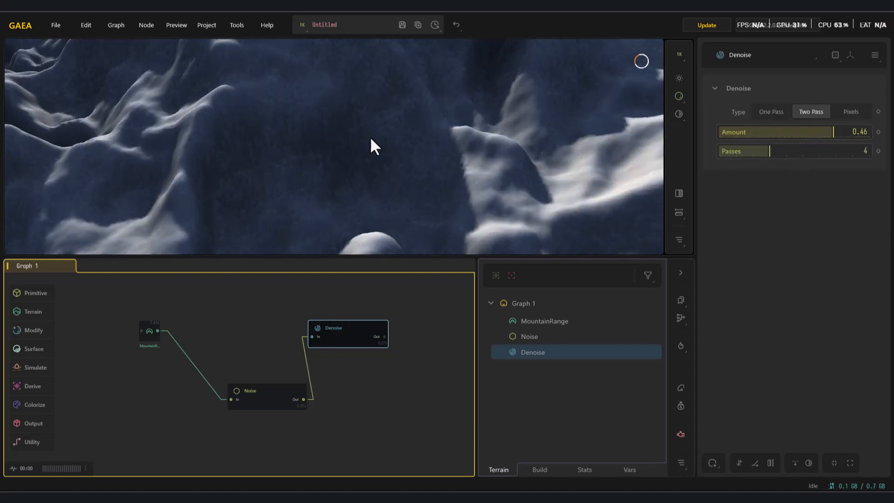
Step: Compare the whole terrain at the Noise node with the result at the Denoise node
scroll(404, 147, "down", 5)
left_click_drag(403, 146, 400, 189)
left_click(251, 404)
left_click(337, 335)
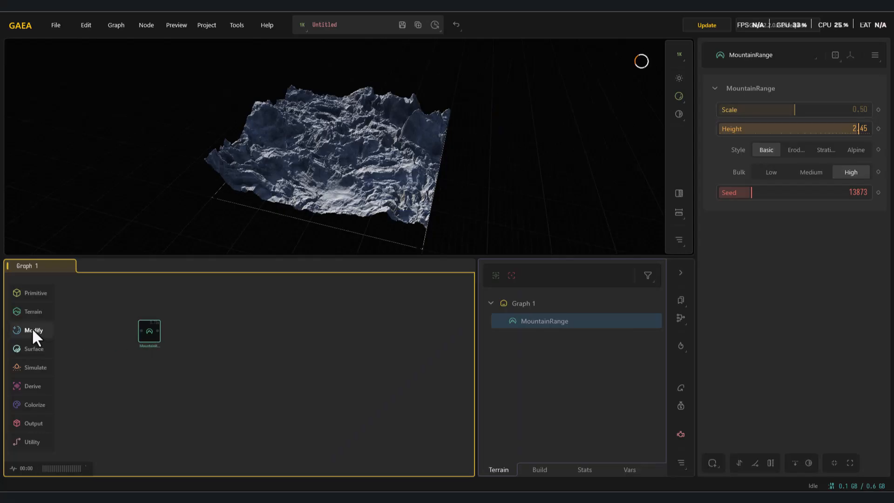
left_click(31, 328)
mouse_move(94, 328)
left_click(158, 405)
key("Delete")
Step: Try an Equalize node with a reduced Factor on the MountainRange node, and delete it again
left_click(42, 331)
left_click(154, 392)
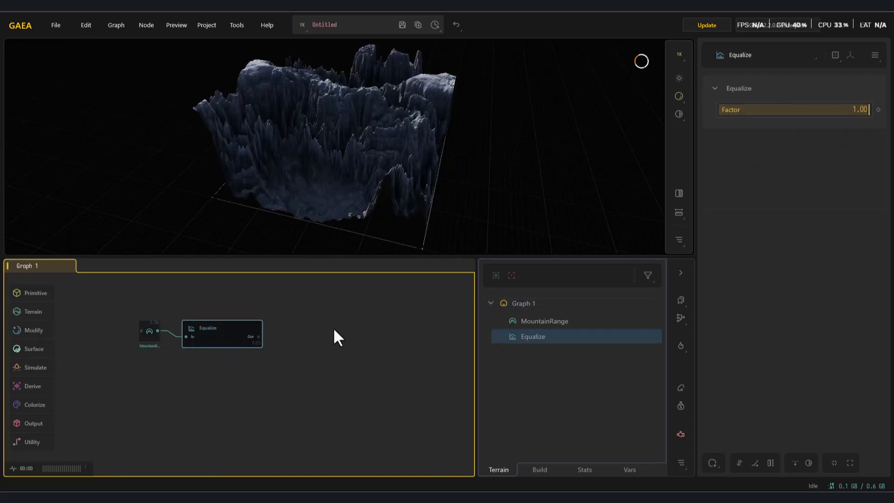
left_click_drag(847, 108, 773, 111)
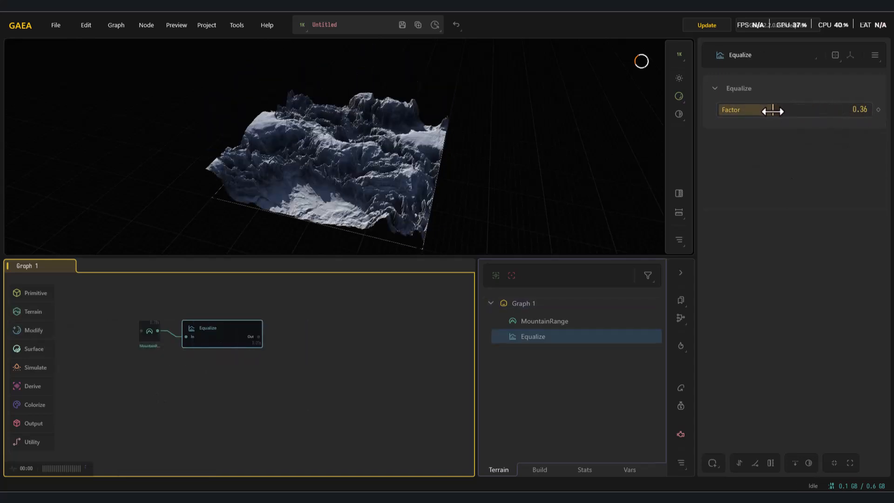
left_click_drag(838, 114, 745, 109)
key("Delete")
left_click(147, 339)
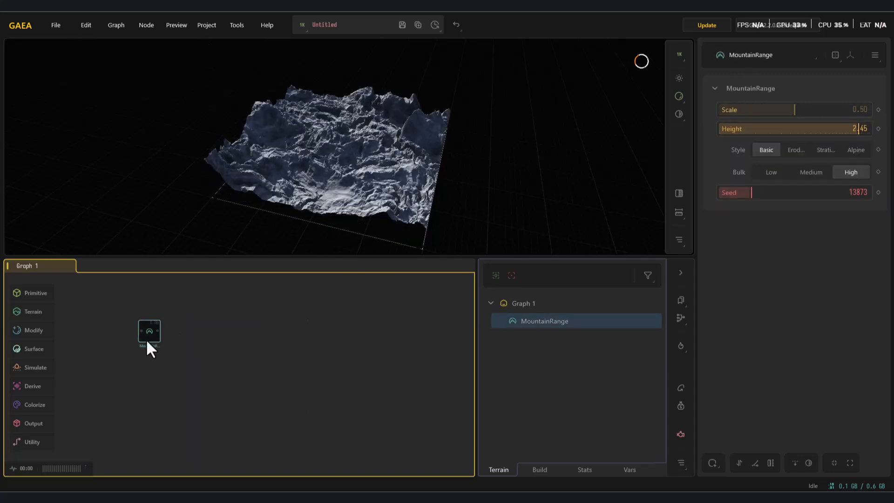
Step: Add an Extend node after the MountainRange node, raising its minimum Value and lowering its maximum Value
mouse_move(39, 328)
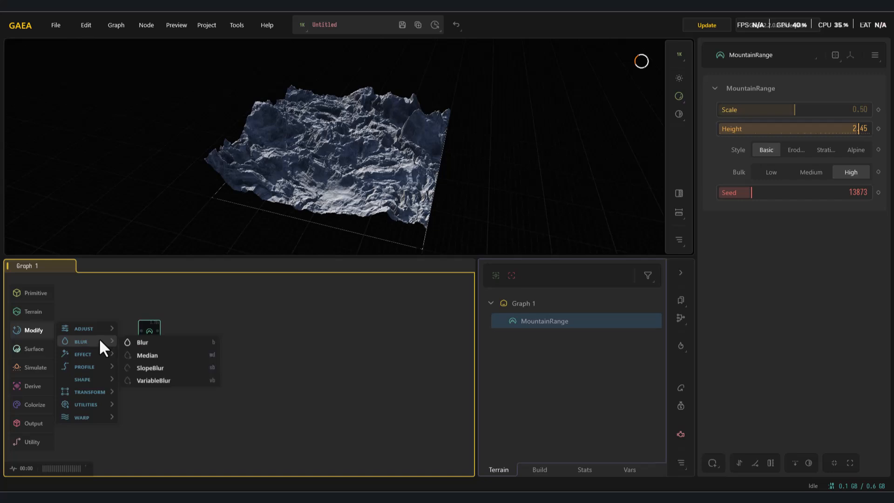
mouse_move(101, 331)
left_click(159, 405)
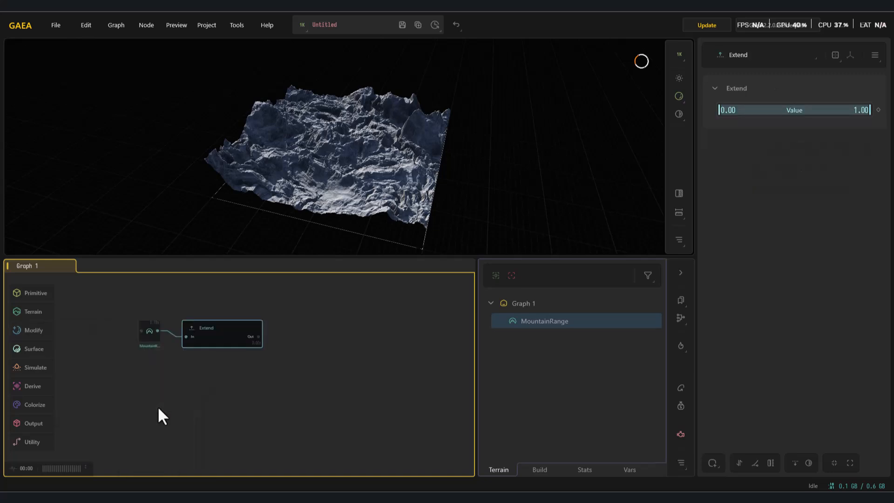
left_click_drag(867, 110, 838, 111)
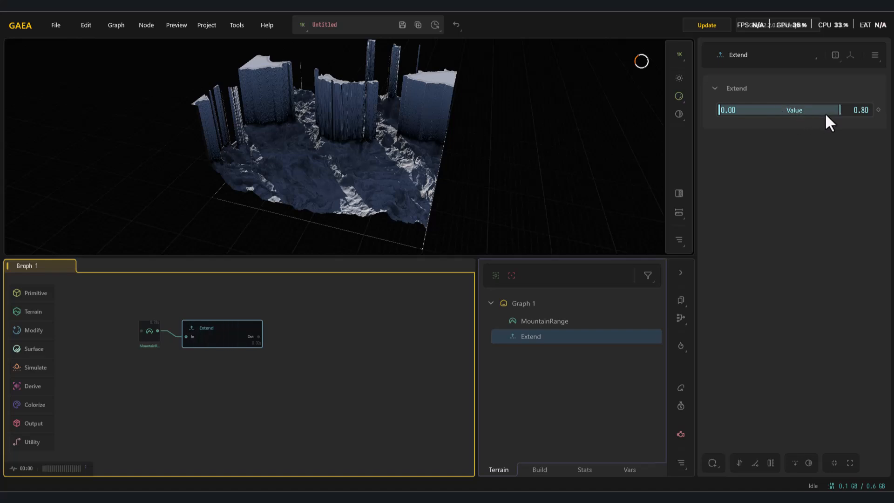
left_click_drag(723, 110, 769, 110)
mouse_move(839, 110)
left_mouse_down()
mouse_move(811, 112)
mouse_move(832, 112)
left_mouse_up()
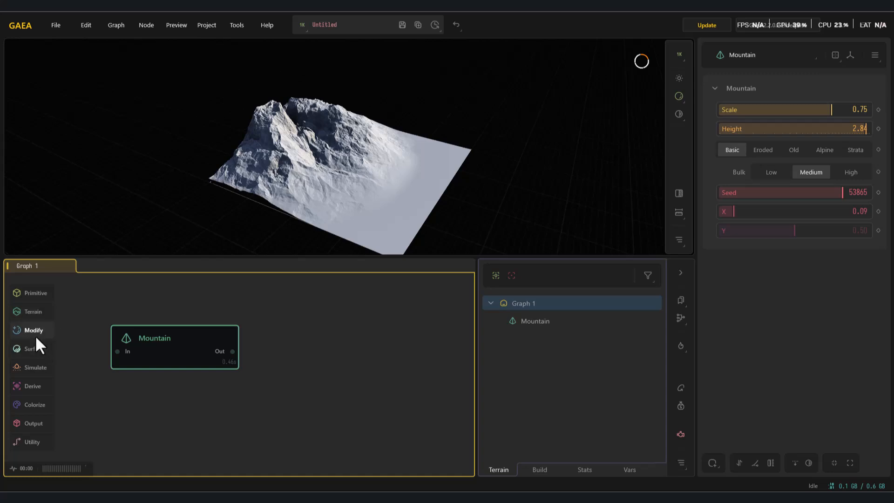
Step: Add a Flip node after the Mountain node and set its Type to Y
mouse_move(35, 334)
mouse_move(96, 331)
left_click(153, 369)
left_click_drag(321, 232, 309, 192)
left_click(815, 112)
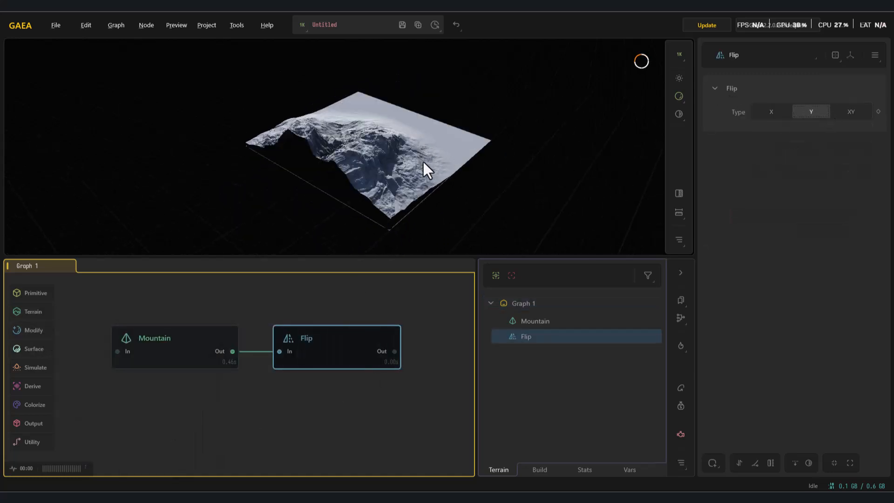
Step: Compare the original Mountain terrain with the Y-flipped result from different angles
left_click(172, 347)
left_click(334, 344)
left_click_drag(302, 219, 219, 242)
left_click(177, 347)
left_click(339, 348)
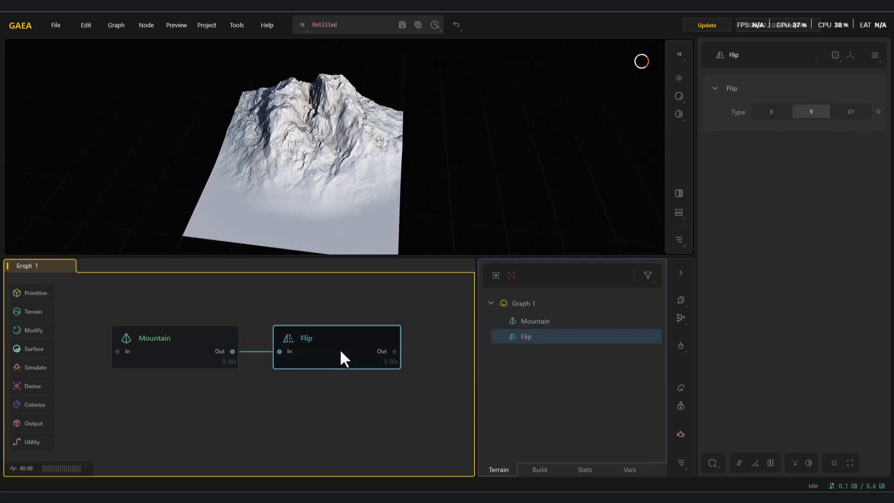
Step: Try the Flip Type XY, set it to X, and compare the result with the Mountain node
left_click(851, 111)
left_click_drag(303, 178, 205, 100)
left_click(785, 111)
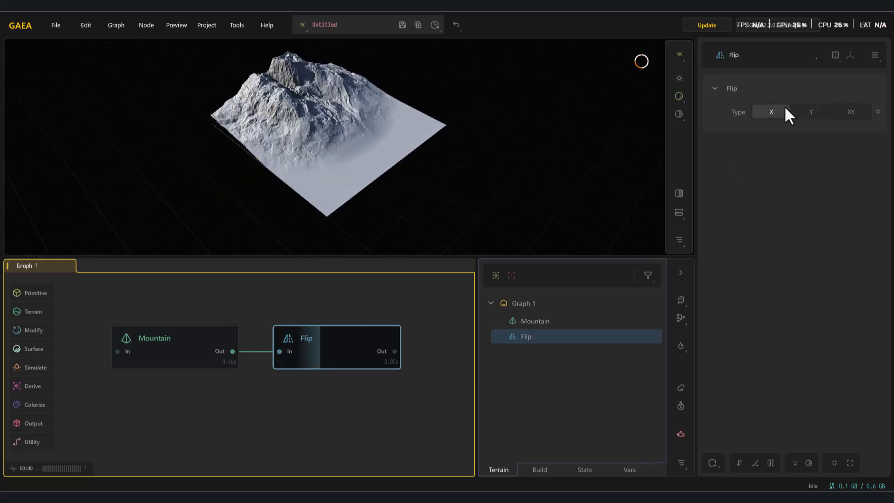
left_click(177, 348)
left_click(363, 349)
Step: Combine the Flip and Mountain outputs in a Combine node using Add mode with a higher Ratio
left_click_drag(362, 349, 232, 351)
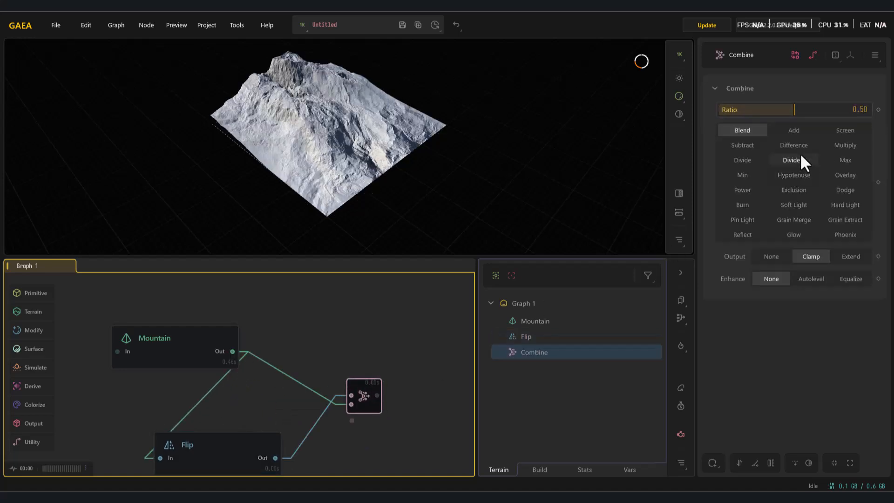
left_click(795, 129)
left_click_drag(778, 111, 842, 112)
left_click_drag(406, 147, 436, 135)
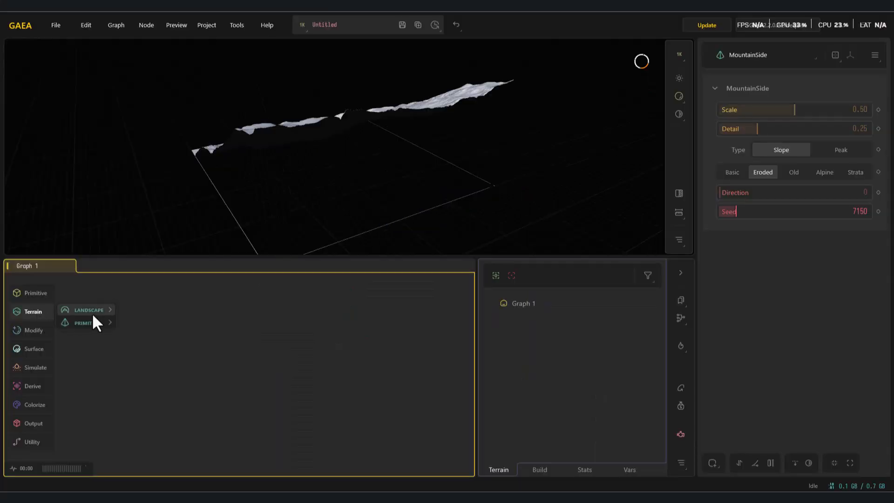
Step: Add a Mountain node to the empty graph and set its Height to 2.82
mouse_move(95, 322)
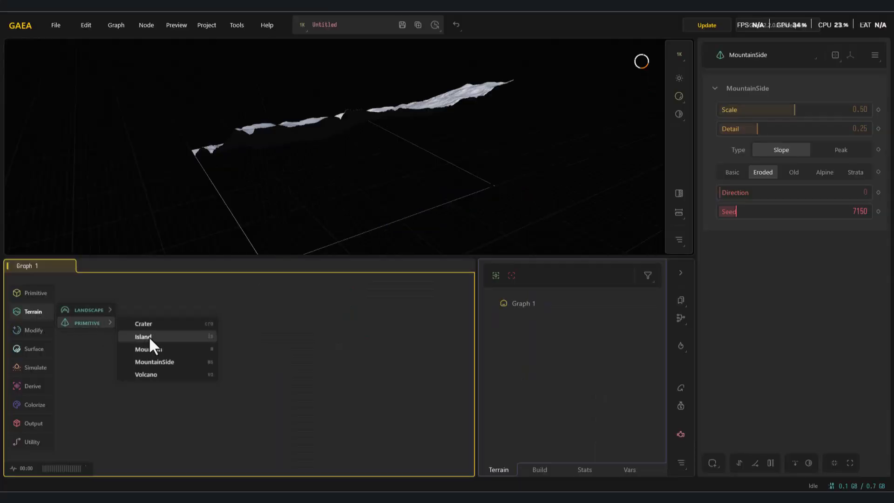
left_click(145, 349)
left_click(866, 129)
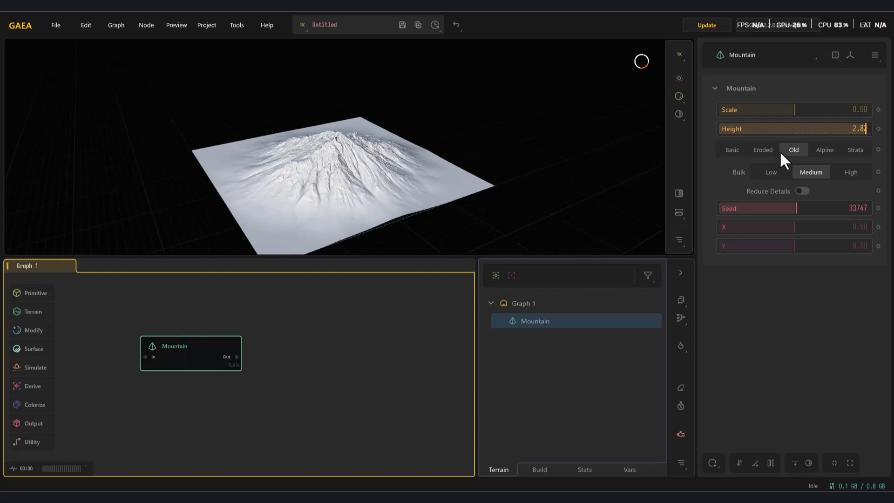
Step: Set the Mountain's X to about 0.05, duplicate the node, and set the copy's X to 0.89
left_click_drag(792, 228, 728, 227)
left_click_drag(289, 168, 498, 152)
left_click_drag(186, 363, 183, 424, "ctrl")
left_click_drag(766, 228, 854, 228)
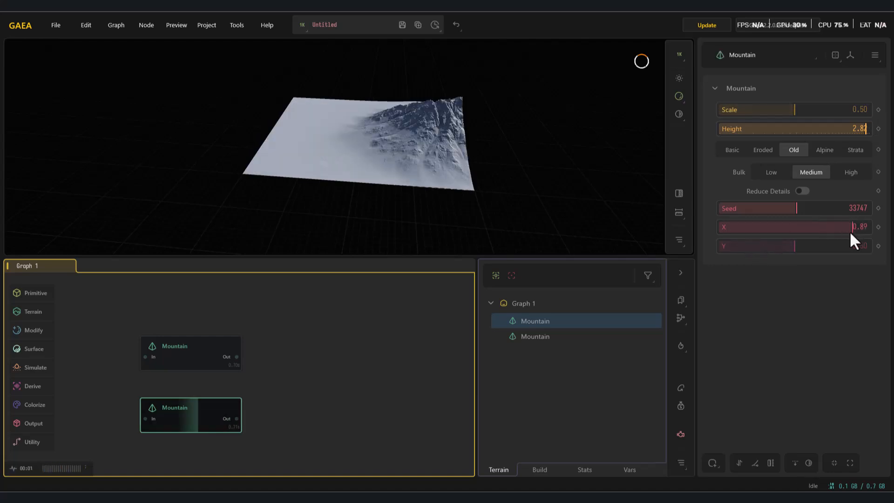
Step: Set the copied Mountain to Basic style, Height 3.00 and High bulk, and compare it with the first Mountain
left_click(731, 148)
left_click_drag(859, 129, 880, 125)
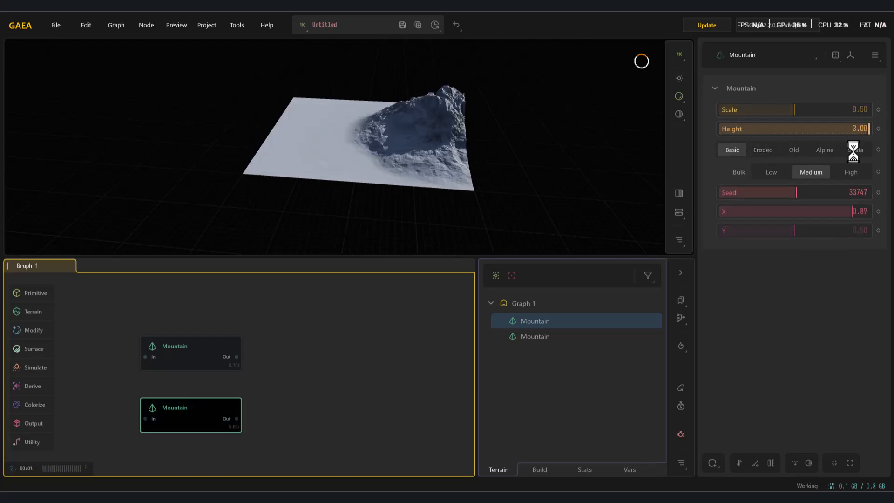
left_click(843, 172)
left_click(179, 363)
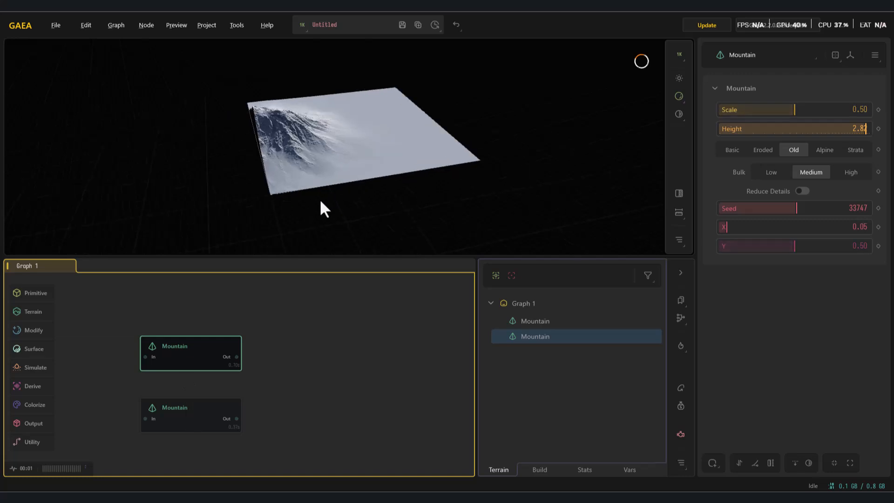
left_click(205, 408)
left_click(190, 344)
Step: Add a Match node to the first Mountain, connect the copied Mountain as its Reference, and inspect both sources
left_click(40, 330)
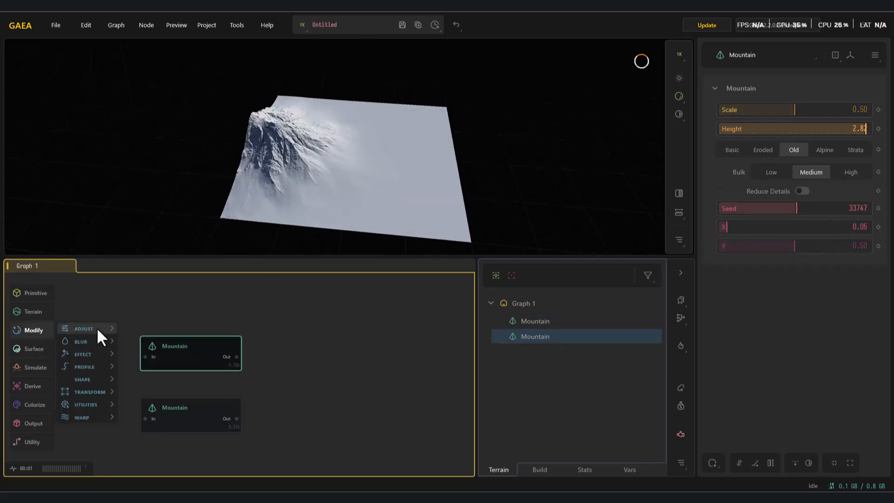
mouse_move(98, 328)
left_click(146, 431)
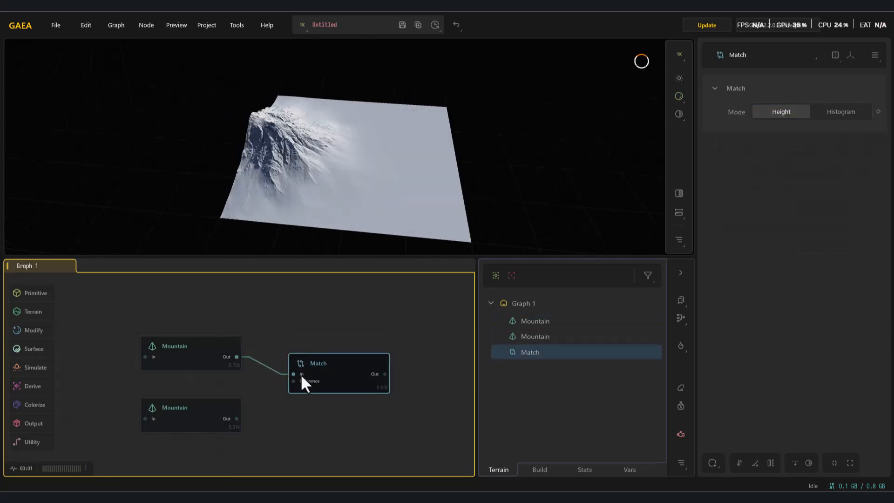
left_click_drag(237, 418, 311, 379)
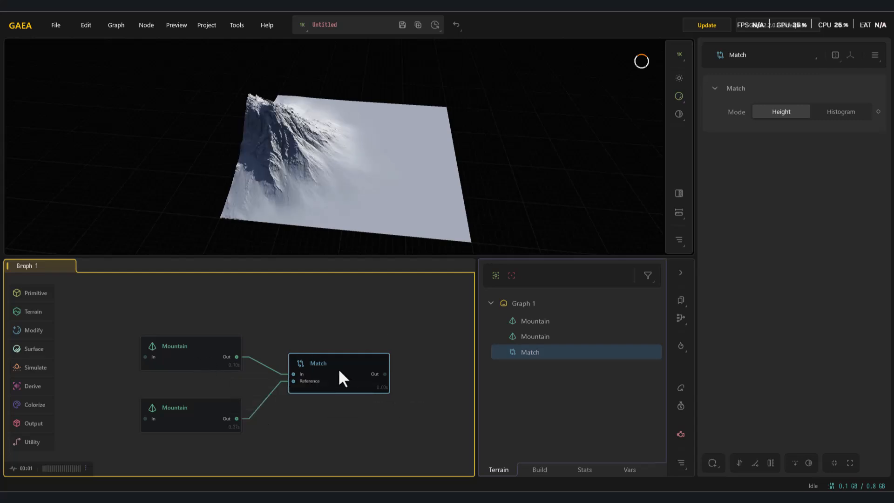
left_click(194, 358)
left_click(211, 408)
Step: Combine the Match output with the copied Mountain in a Combine node using Add mode
mouse_move(326, 385)
left_mouse_down()
mouse_move(327, 406)
mouse_move(325, 366)
left_mouse_up()
left_click_drag(376, 358, 237, 418)
left_click(794, 131)
left_click_drag(294, 235, 305, 183)
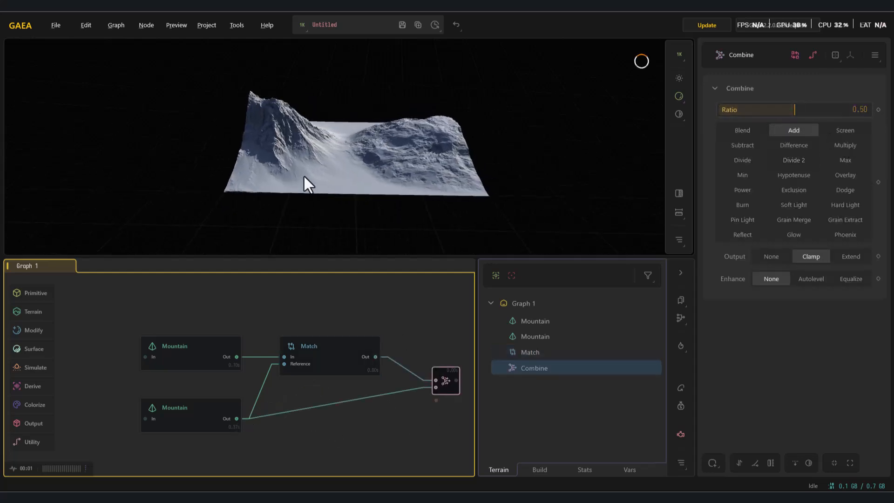
Step: Set the Combine Ratio to 1.00 and compare the Combine result with the Match and Mountain nodes
left_click(329, 362)
left_click(202, 414)
left_click(356, 353)
left_click(443, 387)
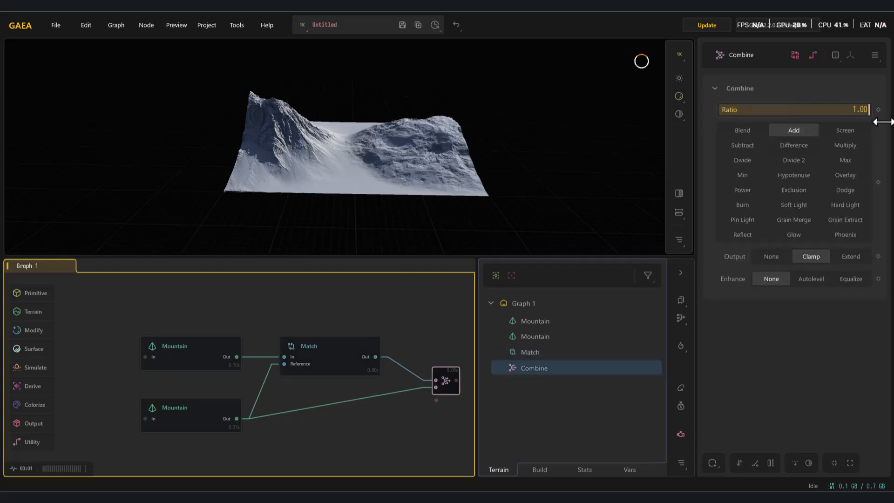
left_click_drag(354, 201, 331, 203)
left_click(304, 353)
left_click(205, 352)
left_click(337, 345)
left_click(442, 378)
left_click_drag(396, 171, 247, 82)
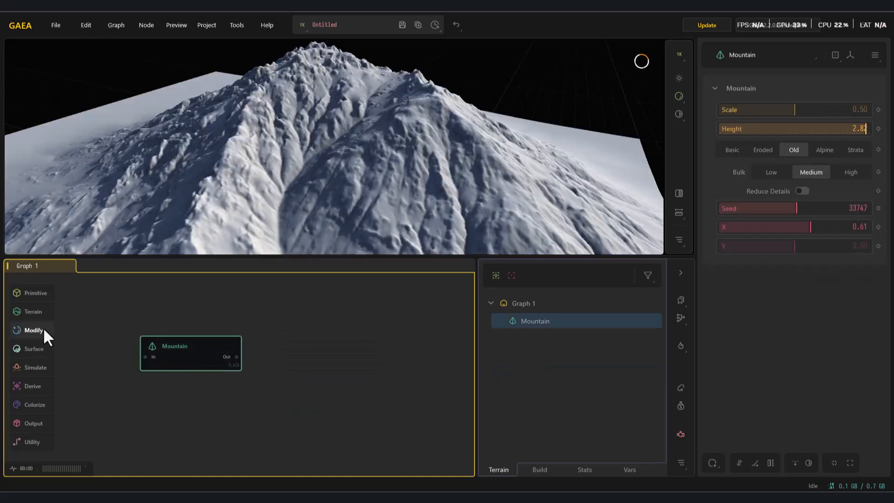
Step: Add a Sharpen node, feed the Mountain into it, and adjust its sharpening settings
mouse_move(43, 327)
mouse_move(95, 328)
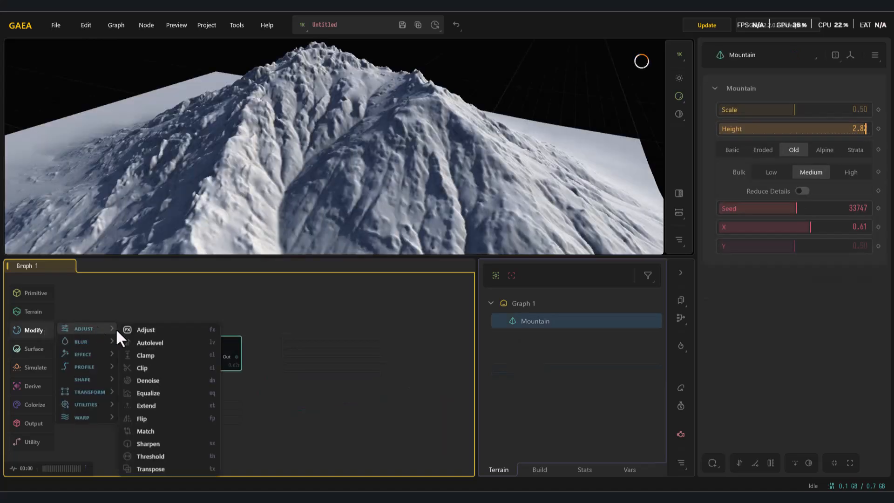
left_click_drag(158, 444, 344, 349)
left_click_drag(236, 354, 300, 354)
left_click_drag(804, 133, 822, 134)
scroll(308, 144, "up", 3)
left_click(781, 112)
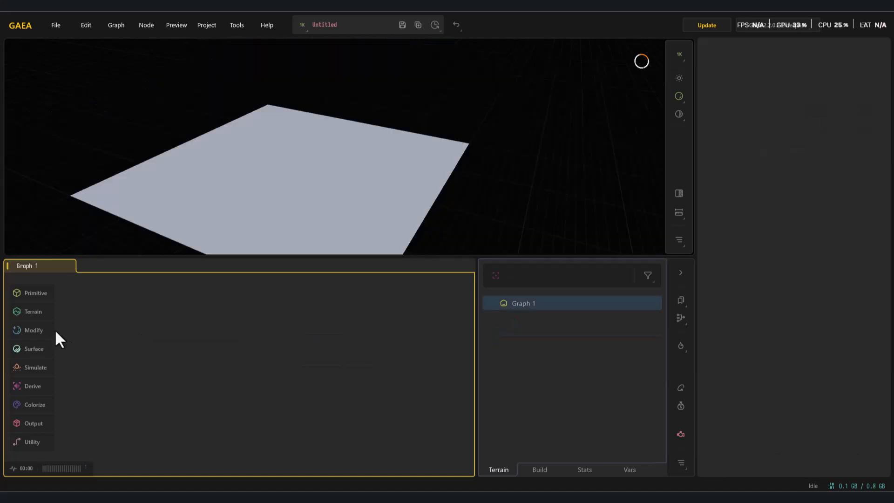
Step: Add a Mountain node to the empty graph with Height 3.00 and the Basic style
mouse_move(43, 312)
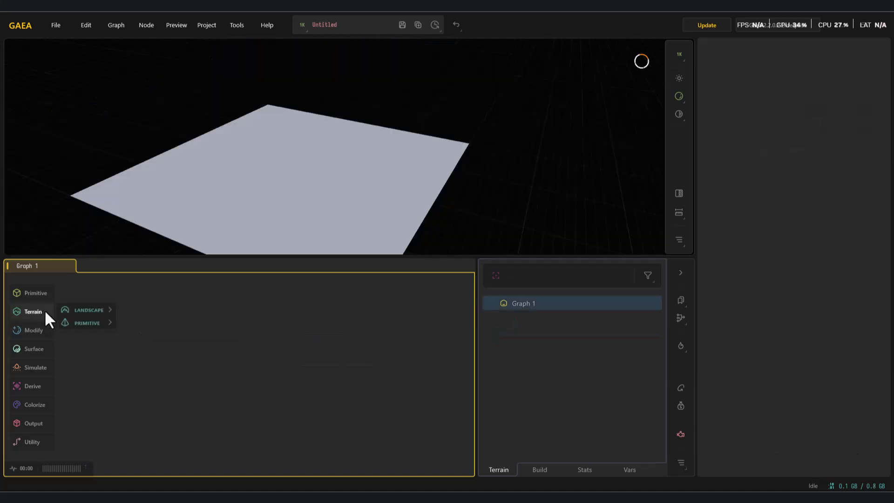
mouse_move(96, 317)
left_click(191, 348)
left_click_drag(824, 128, 869, 128)
left_click(732, 149)
left_click_drag(398, 166, 321, 254)
Step: Add a Transpose node fed by the Mountain and make room between the two nodes
mouse_move(40, 328)
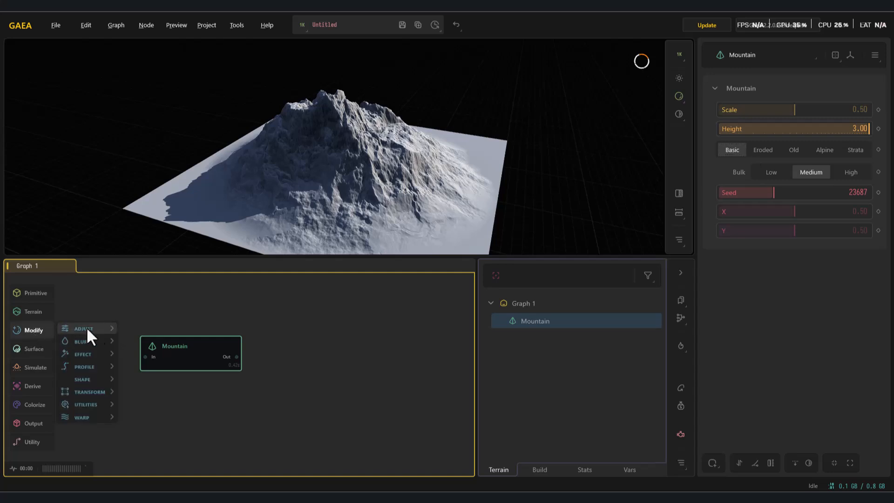
mouse_move(84, 328)
left_click(175, 465)
left_click_drag(204, 369, 152, 374)
Step: Duplicate the Mountain, set the copy to Eroded, and connect it to the Transpose node's Reference input
key("ctrl+d")
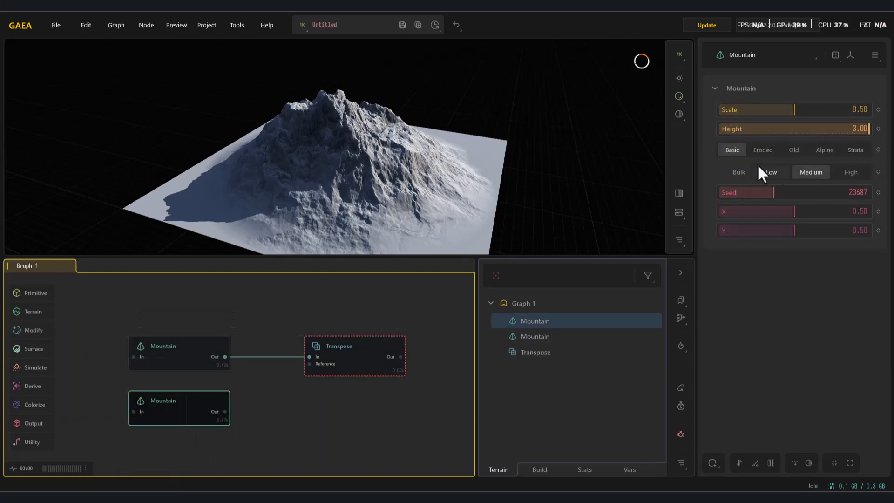
left_click(764, 149)
left_click_drag(311, 362, 309, 364)
left_click(368, 353)
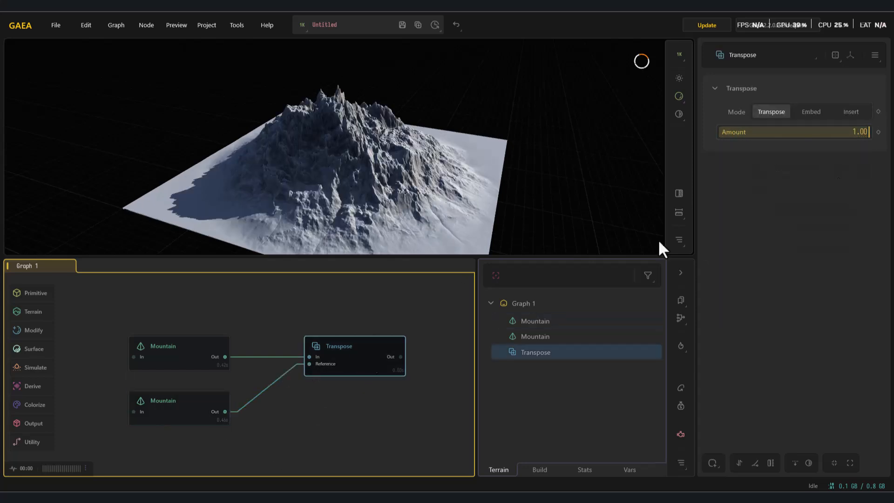
Step: Try the Transpose node's Embed mode with Amount 0.64 and Extend 0.29, comparing the result with both Mountains
left_click_drag(713, 135, 763, 151)
left_click(808, 115)
left_click(180, 408)
left_click(157, 359)
left_click(166, 415)
left_click(195, 358)
left_click(378, 352)
left_click(842, 112)
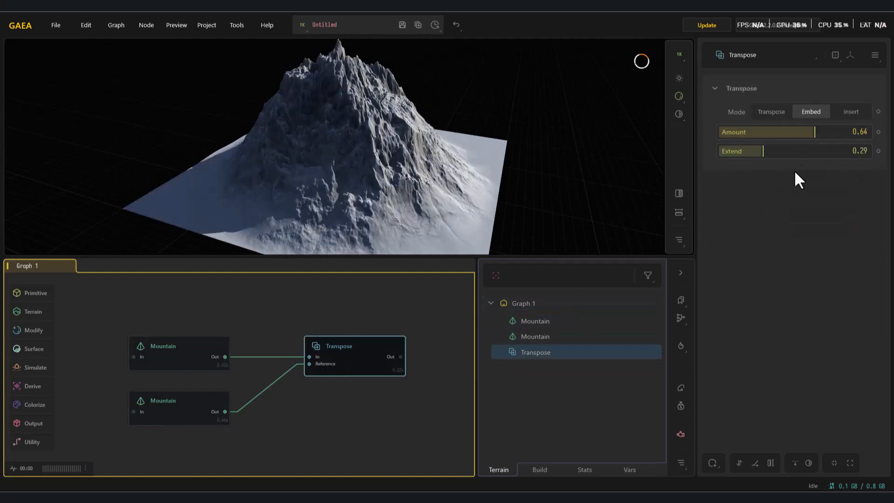
Step: Return the Transpose node to Transpose mode with Amount 0.55 and delete the Eroded Mountain
left_click(771, 112)
left_click_drag(813, 132, 776, 132)
left_click(169, 419)
key("Delete")
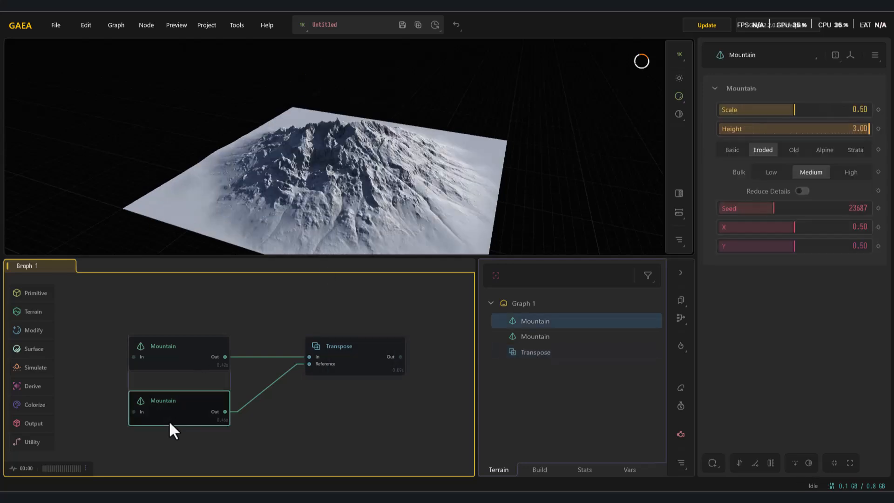
Step: Add a Crater node below the Mountain and connect it to the Transpose node's Reference input
mouse_move(40, 309)
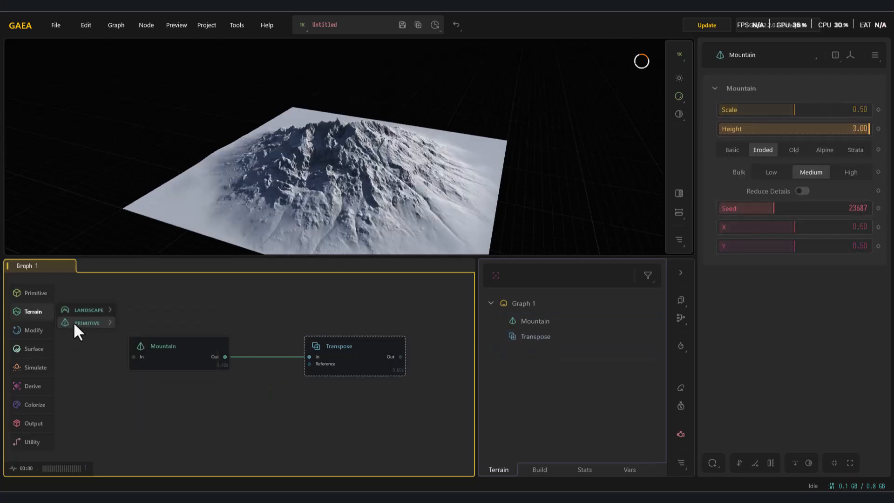
mouse_move(76, 323)
left_click(143, 324)
mouse_move(215, 417)
left_mouse_down()
mouse_move(290, 385)
mouse_move(216, 419)
left_mouse_up()
left_click_drag(225, 416, 310, 364)
left_click(338, 358)
Step: Set the Crater's Height to 1.00 and the Transpose Amount to 0.41
left_click(200, 410)
left_click_drag(818, 171, 875, 174)
left_click(349, 368)
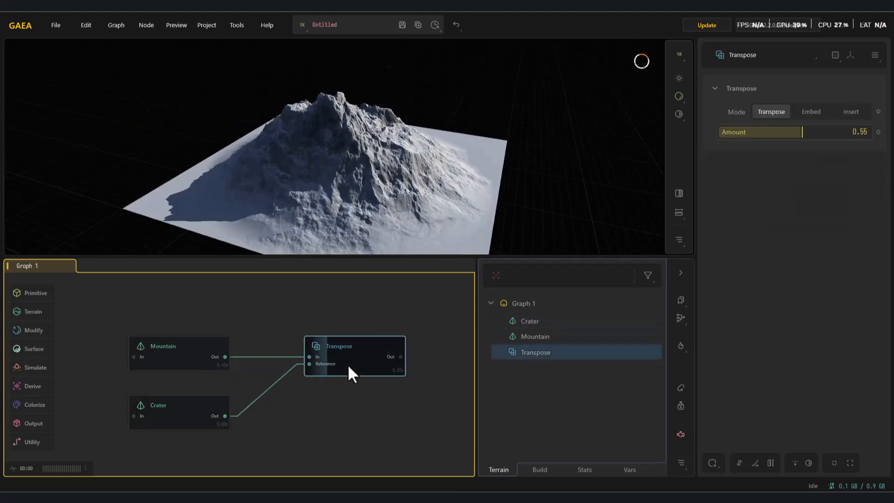
left_click_drag(803, 132, 800, 152)
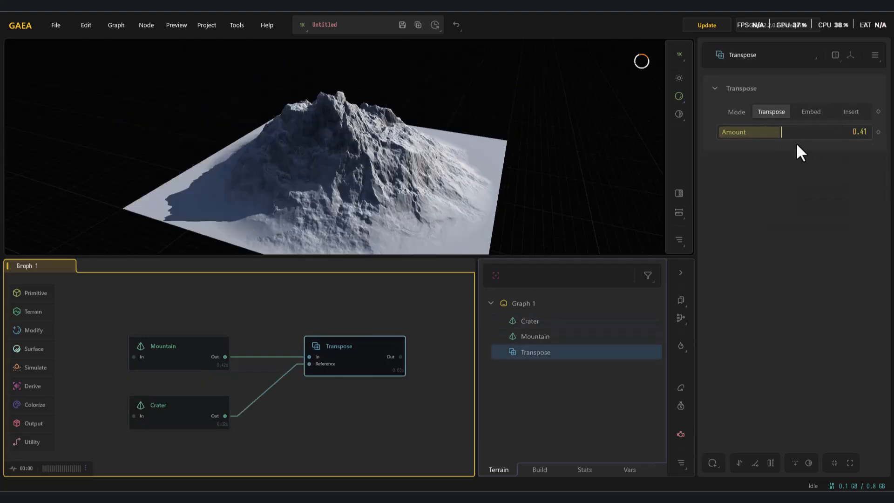
Step: Adjust the Crater's position and Scale with the preview locked on the Transpose node, and release the lock
left_click(208, 399)
left_click_drag(800, 187, 777, 191)
left_click(355, 363)
key("f")
left_click(205, 405)
left_click_drag(784, 132, 831, 140)
key("f")
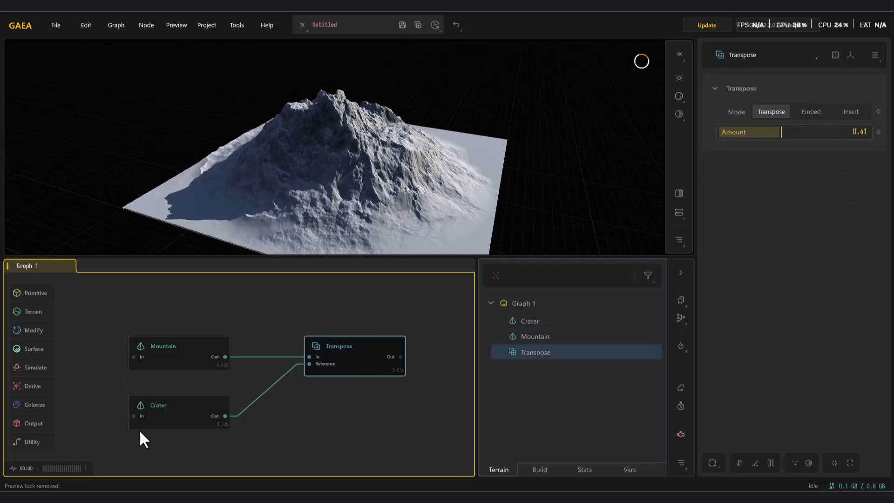
Step: Set the Crater's Scale to 0.49, X to 0.56 and Y to 0.68, and view the Transpose result
left_click(176, 410)
left_click_drag(838, 132, 792, 135)
left_click(776, 210)
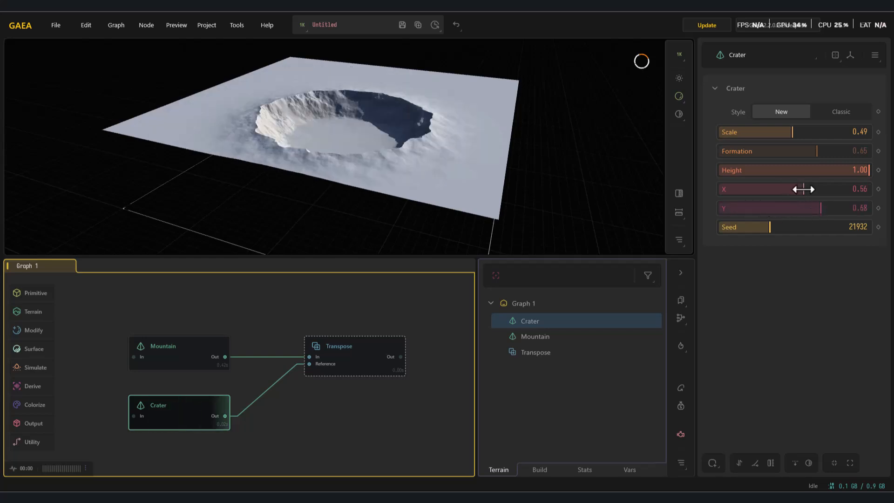
left_click(349, 345)
Step: Set the Mountain's Height to 1.53, increase the Transpose Amount, and inspect the result
left_click(180, 355)
left_click_drag(815, 129, 836, 129)
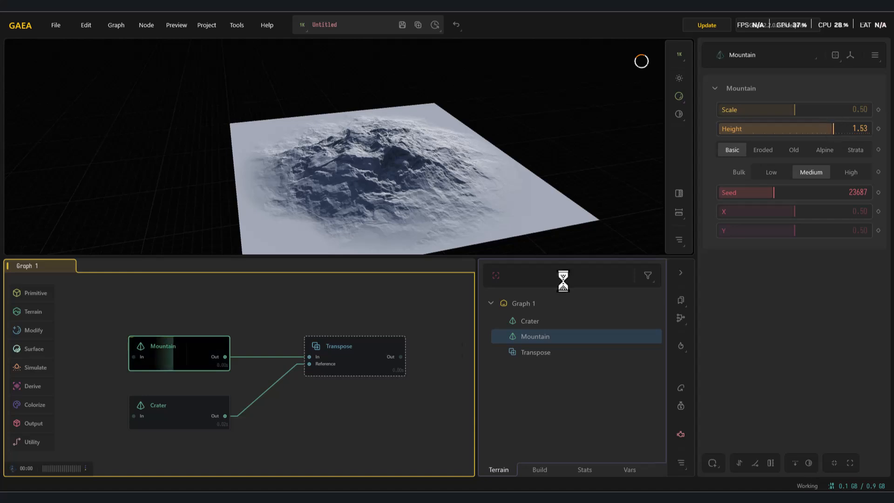
left_click(350, 365)
left_click_drag(781, 132, 858, 132)
left_click_drag(563, 202, 266, 166)
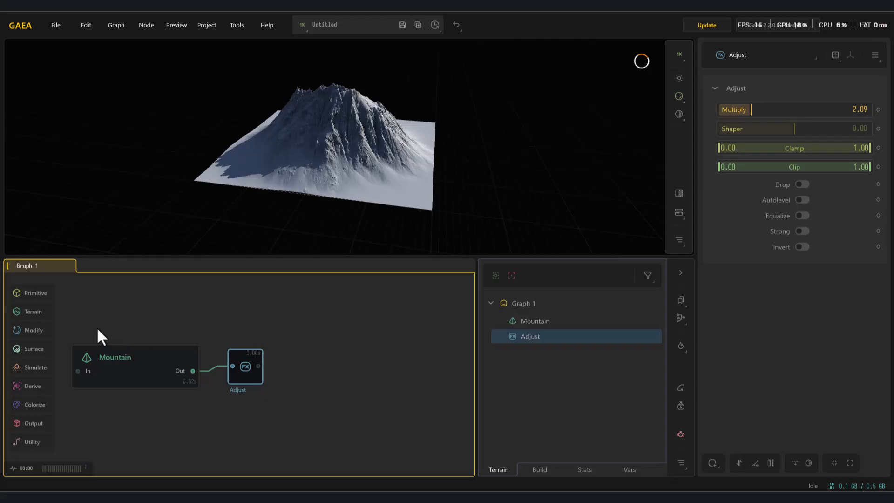
Step: Try a Blur node with Radius 0.01 after the Adjust node, and delete it
left_click(33, 328)
mouse_move(82, 341)
left_click(130, 342)
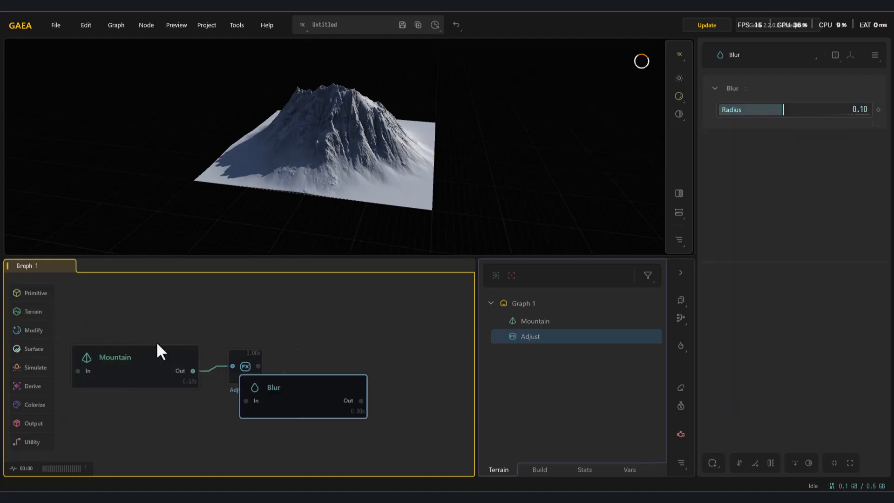
left_click(367, 380)
left_click_drag(788, 110, 741, 116)
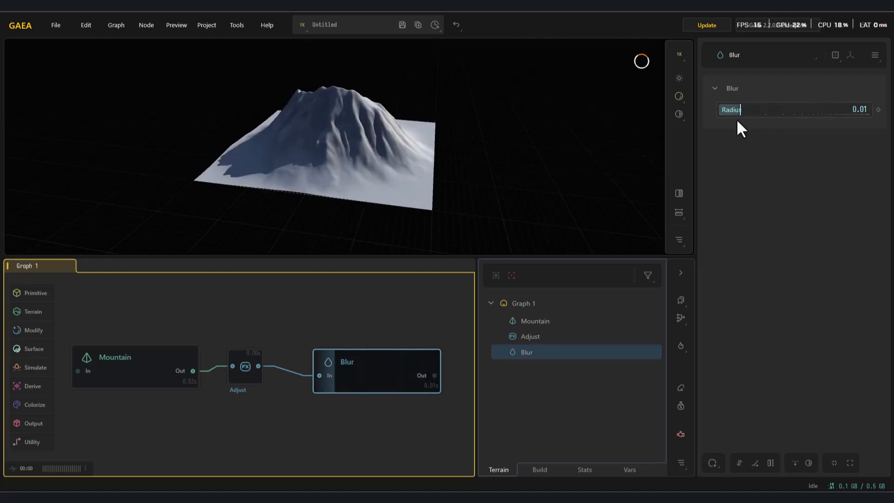
key("Delete")
Step: Add a Median node after the Adjust node with 86 iterations, and raise its Strength to X2 and X4
mouse_move(59, 338)
mouse_move(94, 350)
left_click(144, 361)
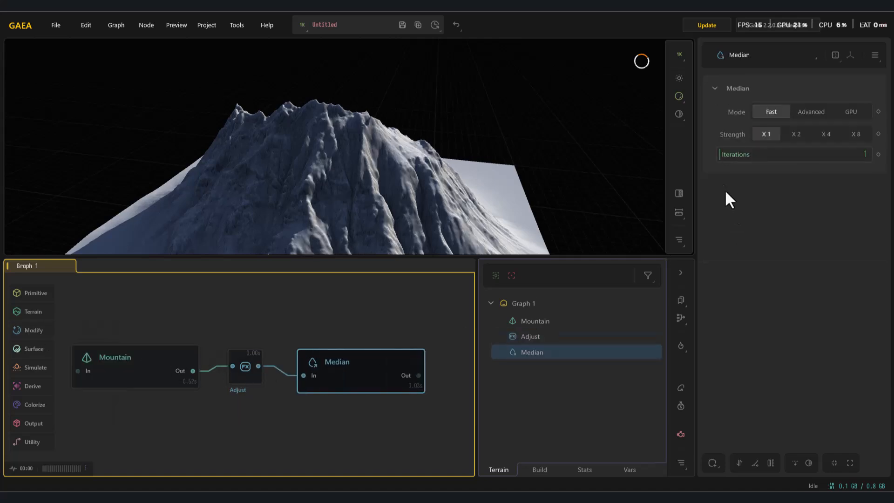
left_click_drag(727, 152, 744, 154)
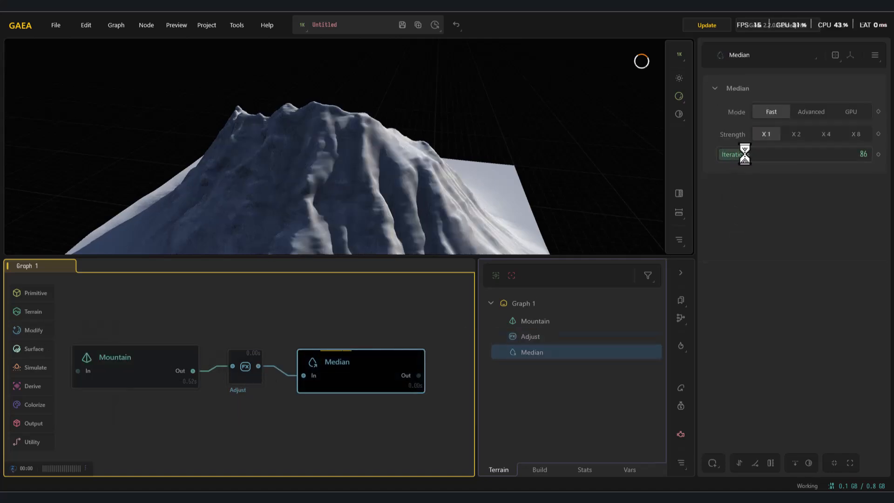
left_click(788, 134)
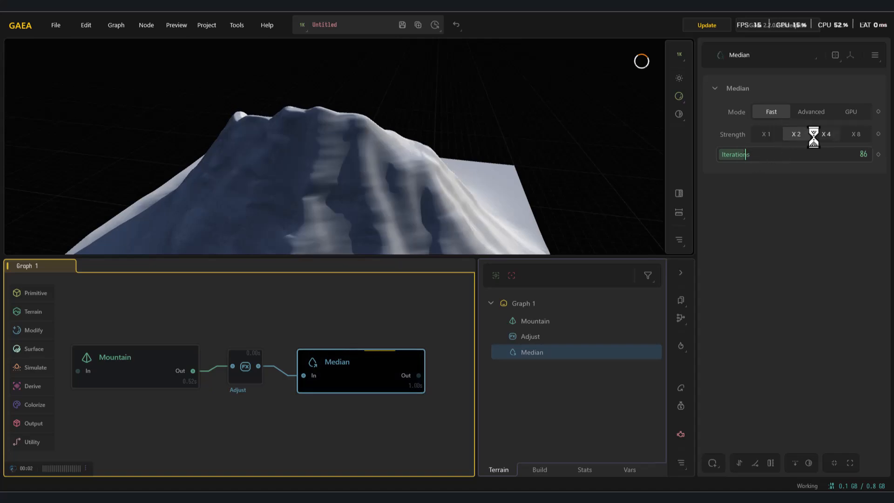
left_click(828, 134)
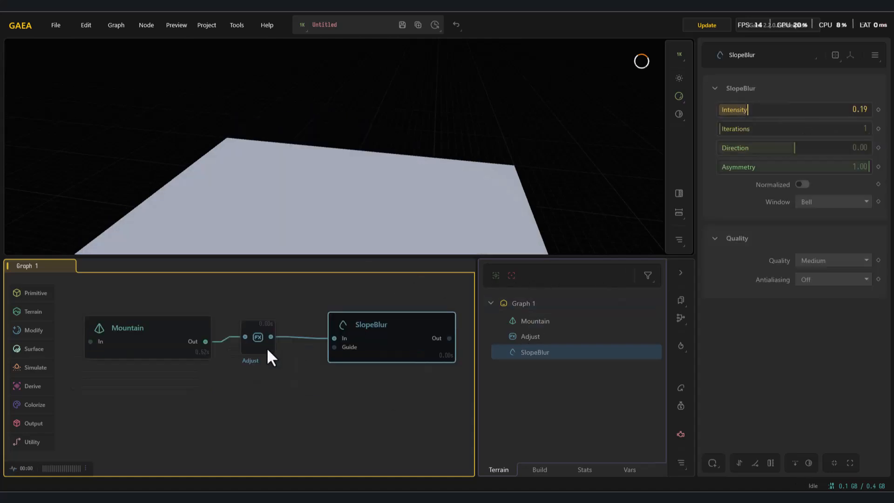
Step: Compare the Adjust and SlopeBlur results, set the SlopeBlur Intensity to 0.14, and add a Perlin node
left_click(269, 349)
left_click(381, 347)
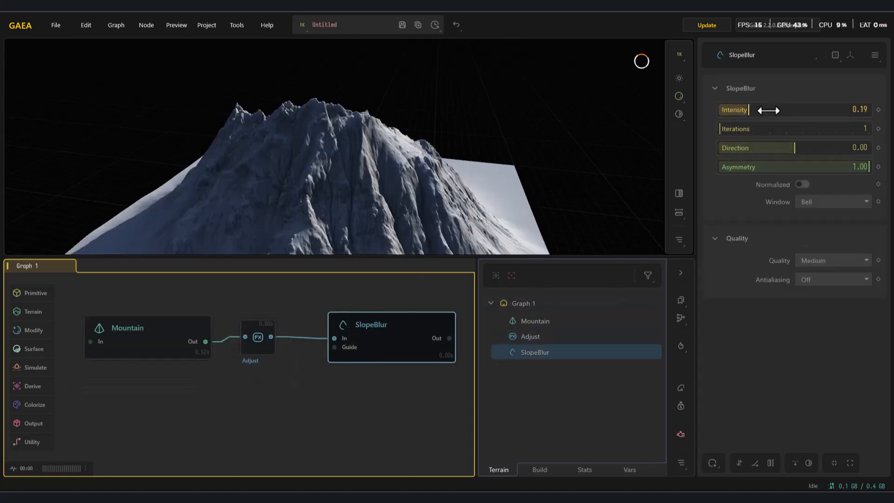
key("Tab")
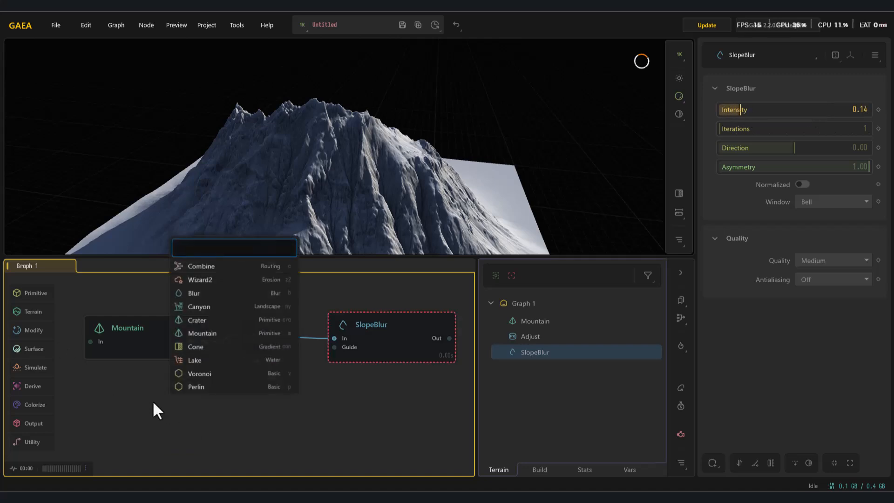
type("pe")
left_click(228, 256)
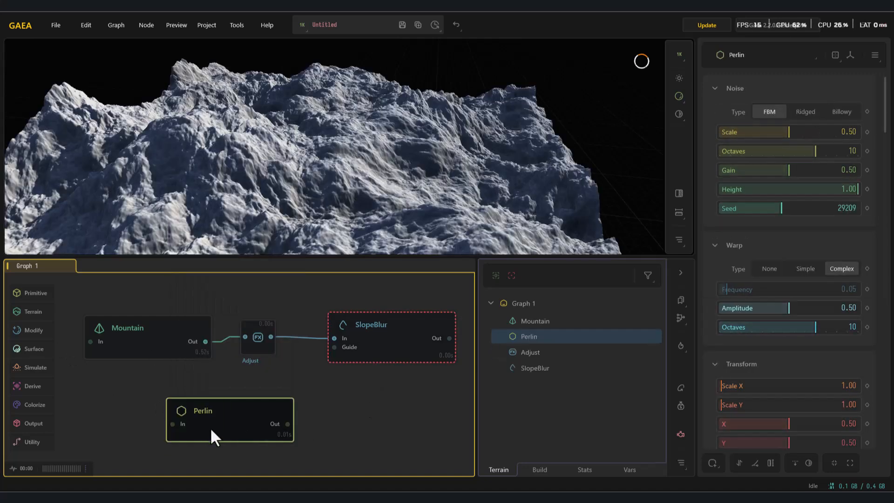
Step: Increase the Perlin Scale, connect Perlin to the SlopeBlur Guide input, and compare the result with Adjust
mouse_move(814, 132)
left_mouse_down()
mouse_move(852, 135)
mouse_move(829, 134)
left_mouse_up()
left_click_drag(287, 423, 334, 346)
left_click(398, 337)
left_click(259, 350)
left_click(396, 343)
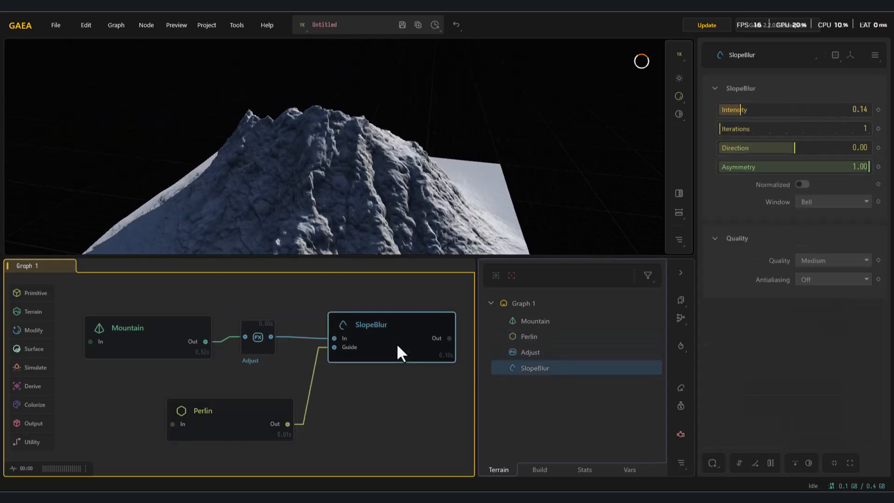
left_click(264, 340)
left_click(382, 337)
Step: Set the Perlin node's Scale to 0.82, Octaves to 3 and Gain to 0.41
left_click(247, 418)
left_click_drag(799, 132, 739, 135)
left_click_drag(782, 137, 776, 170)
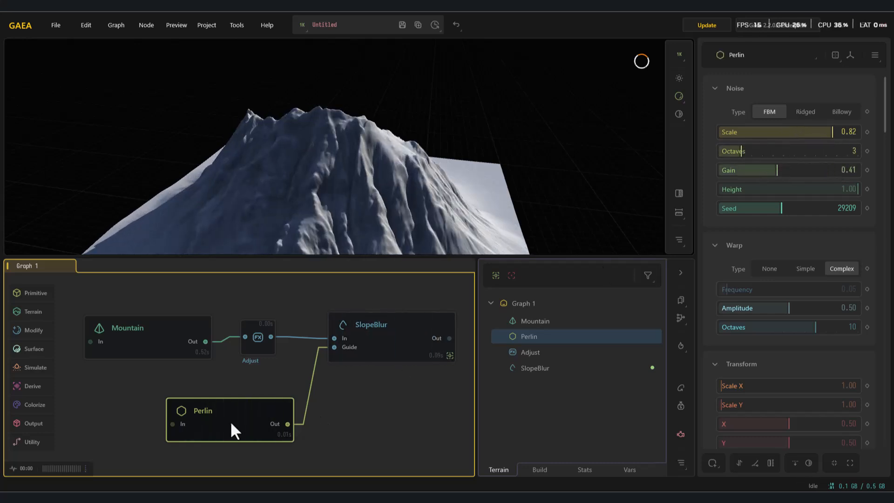
Step: Replace the Perlin node with a Voronoi node and connect its output to the SlopeBlur Guide input
right_click(206, 418)
left_click(249, 400)
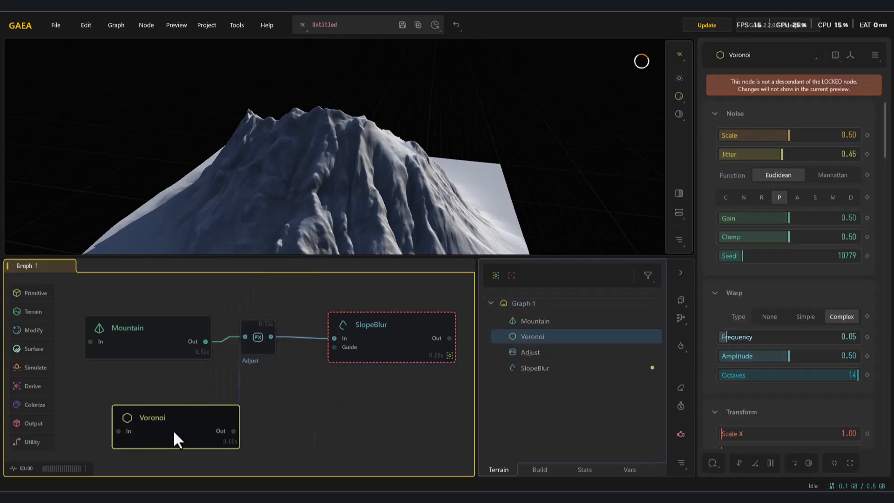
left_click(396, 350)
left_click_drag(323, 371, 382, 332)
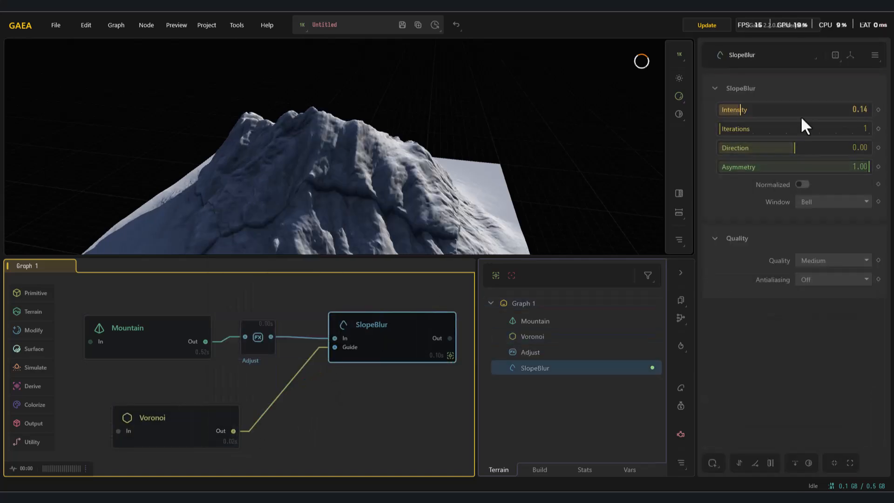
Step: Set the Voronoi Scale to 0.57 and Jitter to 0.61, try other pattern options, and compare the SlopeBlur result with Adjust
left_click(175, 423)
left_click_drag(803, 119, 712, 113)
left_click_drag(374, 205, 447, 165)
left_click_drag(783, 129, 804, 129)
left_click(743, 173)
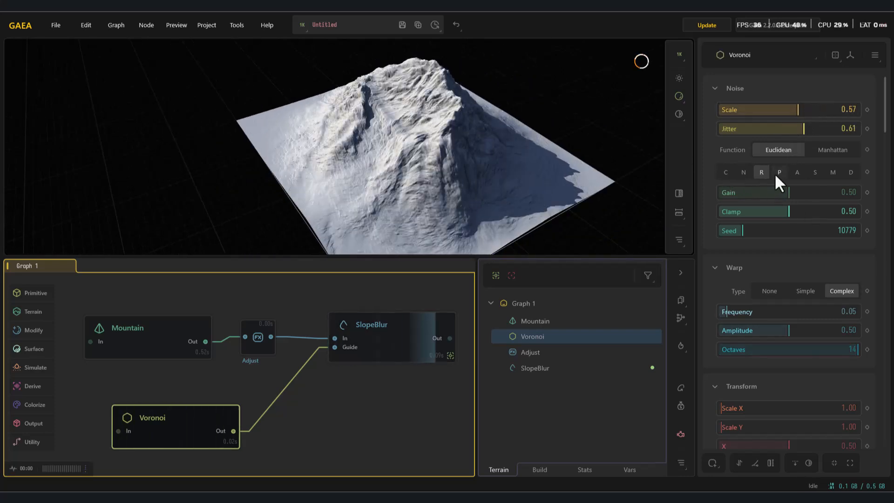
left_click(263, 350)
left_click(390, 348)
left_click(254, 349)
left_click(406, 334)
left_click_drag(485, 178, 386, 166)
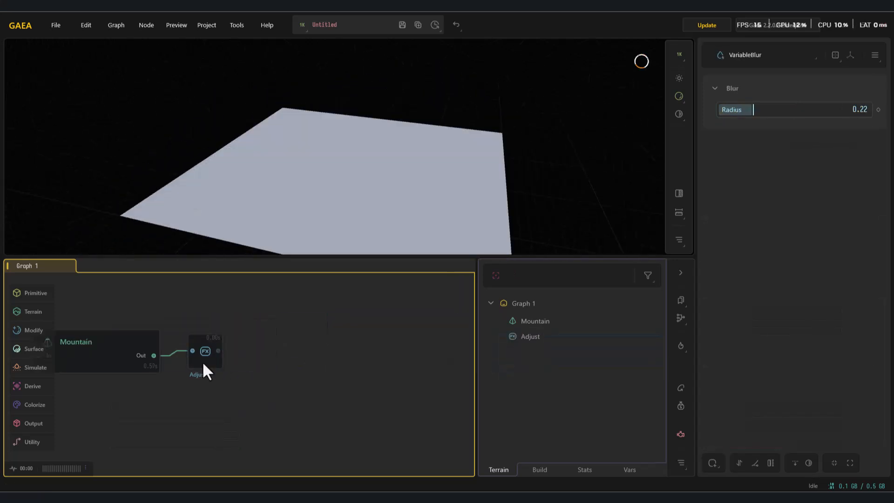
Step: Add a VariableBlur node after the Adjust node and place a Perlin node below it
left_click(202, 361)
left_click(33, 330)
mouse_move(88, 343)
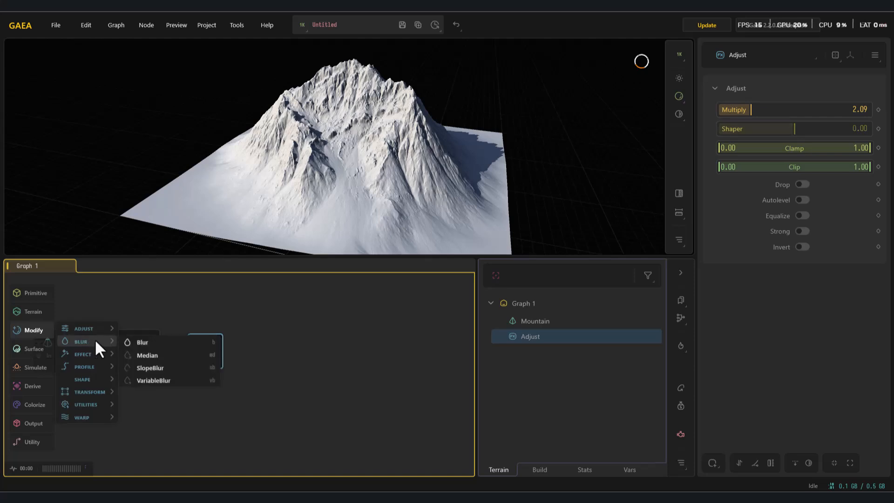
left_click(153, 380)
right_click(198, 401)
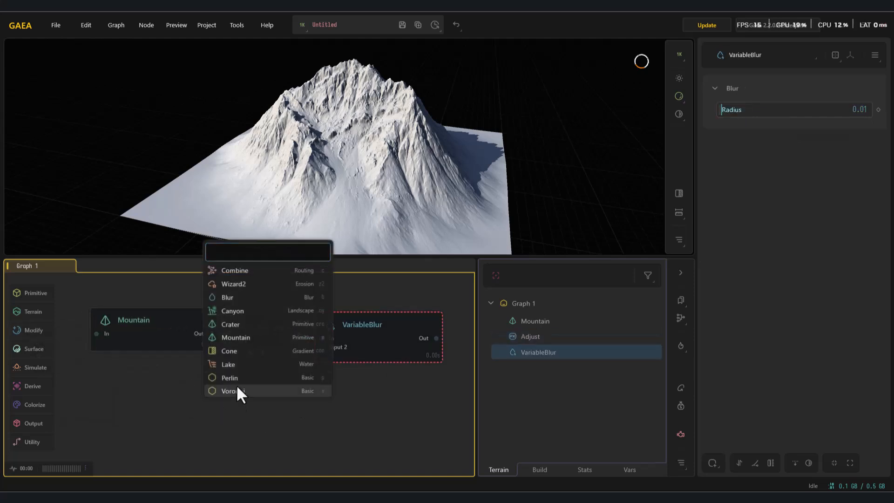
left_click(230, 378)
Step: Set the Perlin node's Octaves to 12 and Gain to 0.57, and connect its output to VariableBlur's Input 2
left_click_drag(846, 131, 837, 151)
left_click(817, 189)
left_click_drag(789, 170, 799, 171)
left_click_drag(837, 133, 837, 132)
left_click_drag(276, 417, 321, 347)
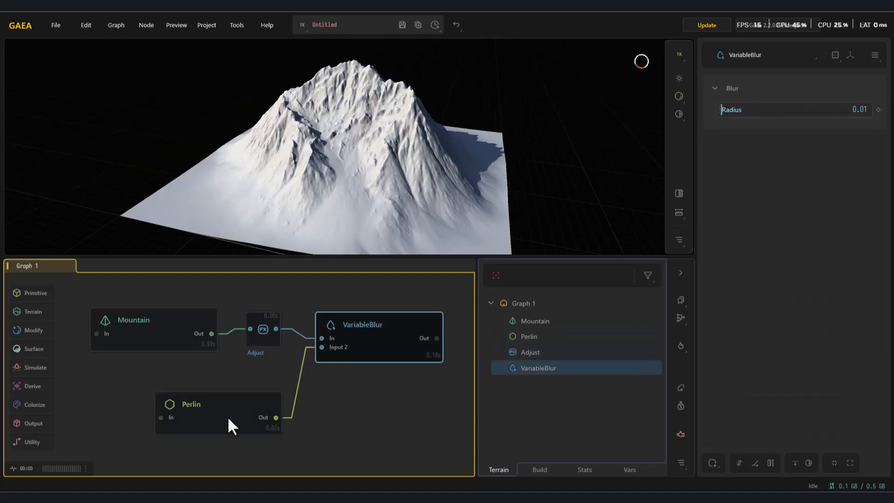
Step: Set the Perlin node's Scale to 0.40, Octaves to 8, Gain to 0.54 and Height to 0.43, checking the VariableBlur result
left_click(250, 410)
left_click_drag(834, 191, 789, 190)
left_click_drag(812, 133, 774, 133)
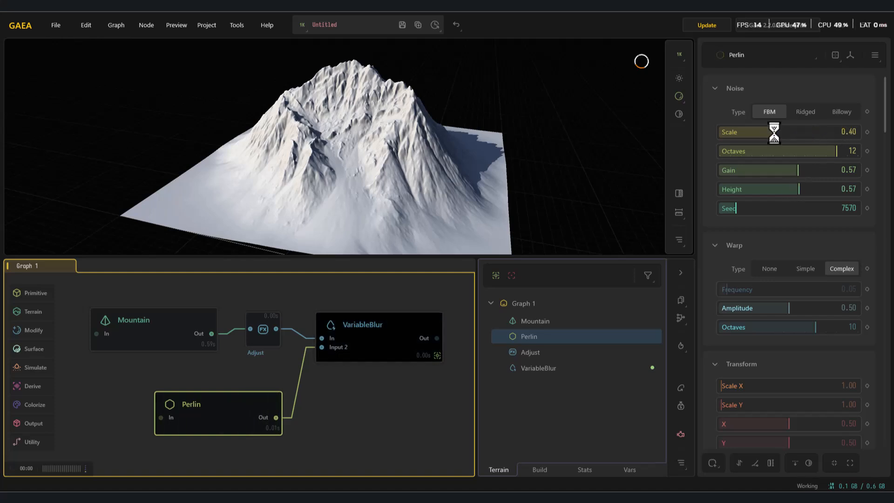
left_click_drag(835, 151, 742, 190)
left_click(373, 345)
left_click(233, 419)
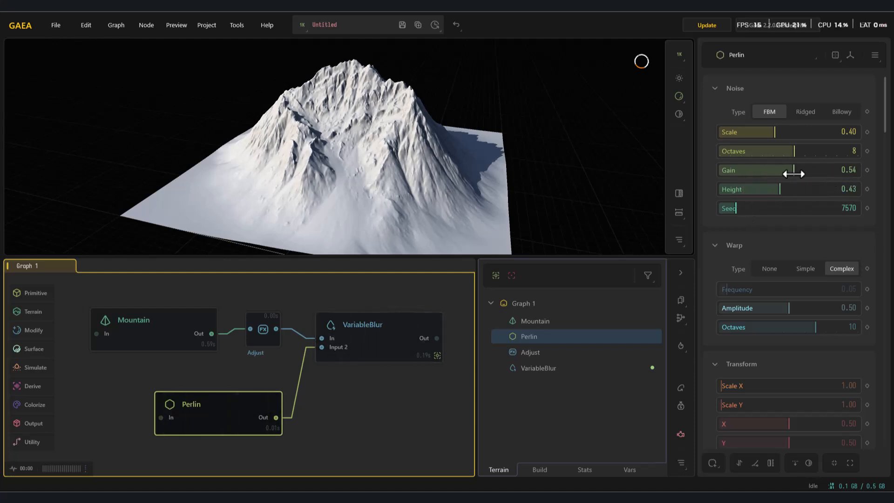
Step: Set the Perlin Scale to 0.29 and Octaves to 6, and raise the VariableBlur Radius to 0.19 and 0.29
left_click_drag(843, 133, 747, 115)
left_click(750, 152)
left_click(381, 326)
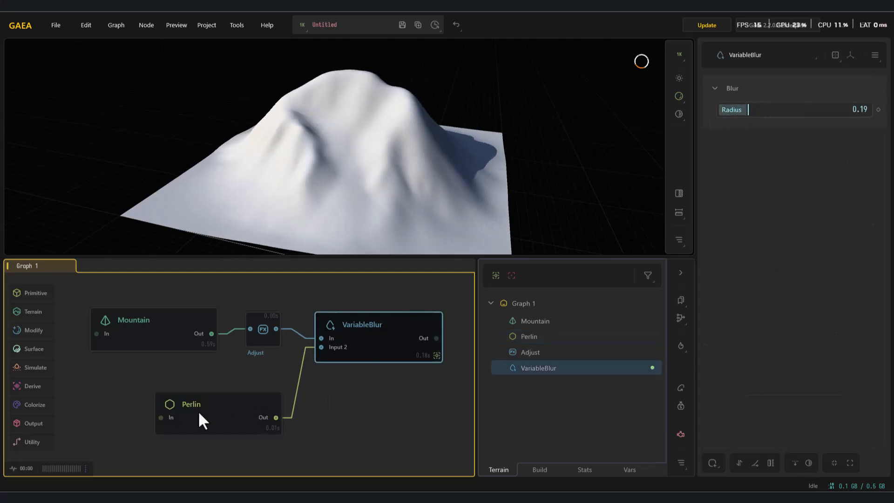
left_click(216, 432)
left_click_drag(754, 154, 768, 153)
left_click(372, 356)
left_click_drag(759, 107, 775, 110)
Step: Raise the Perlin node's Gain well above 0.54 and increase the VariableBlur Radius beyond 0.29
left_click(195, 433)
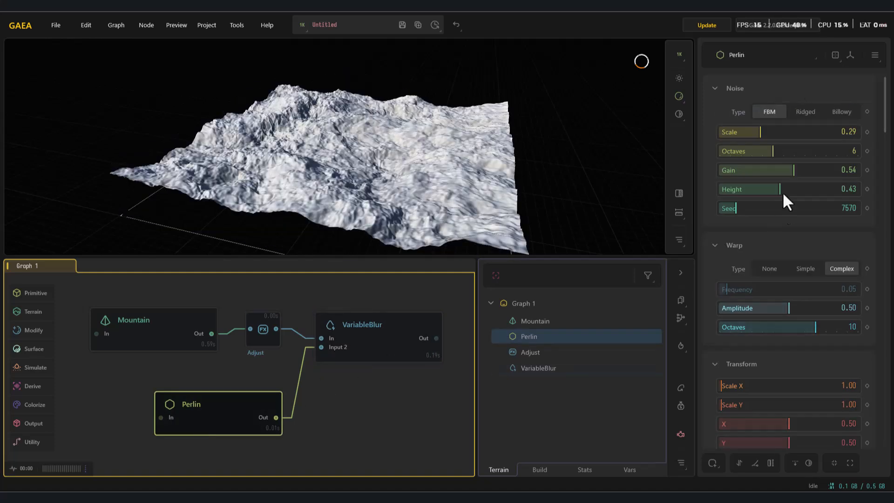
left_click_drag(798, 166, 829, 170)
left_click(364, 345)
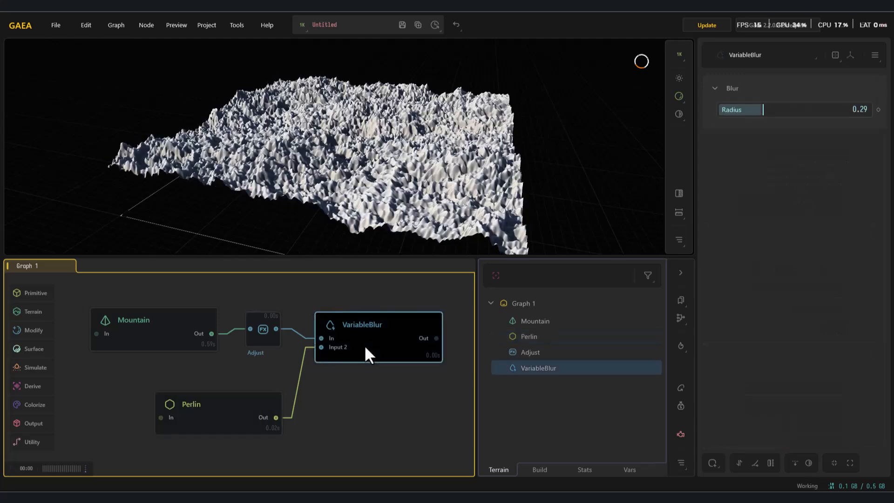
left_click_drag(766, 110, 792, 114)
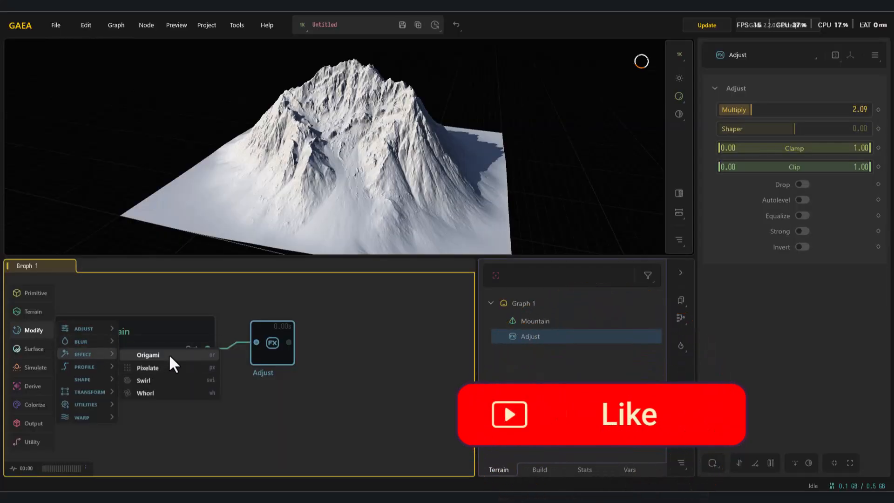
Step: Add an Origami node after the Adjust node, vary its Amount, and compare the result with Adjust
left_click(169, 353)
left_click_drag(747, 110, 858, 112)
left_click(273, 354)
left_click(391, 348)
Step: Set the Origami node's Amount to 0.16 and try different Seed values
left_click(745, 112)
left_click(793, 130)
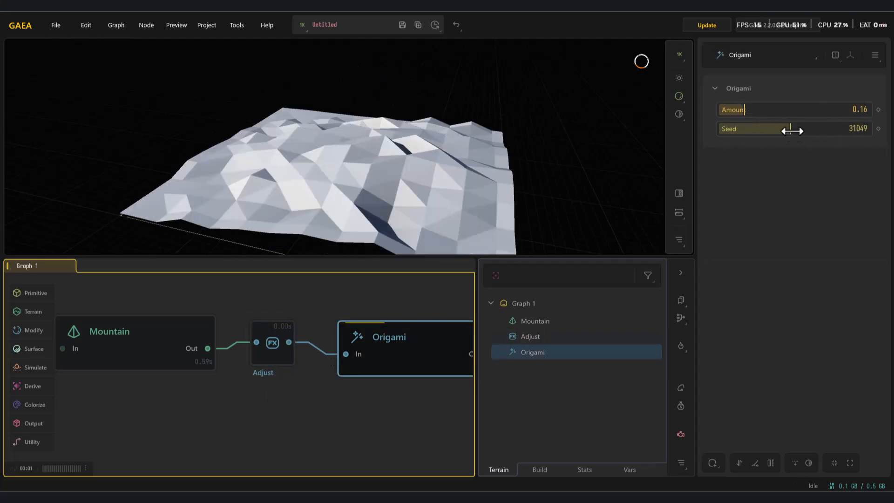
left_click(773, 131)
Step: Replace the Origami node with a Pixelate node after Adjust and set its Size to 0.97
key("Delete")
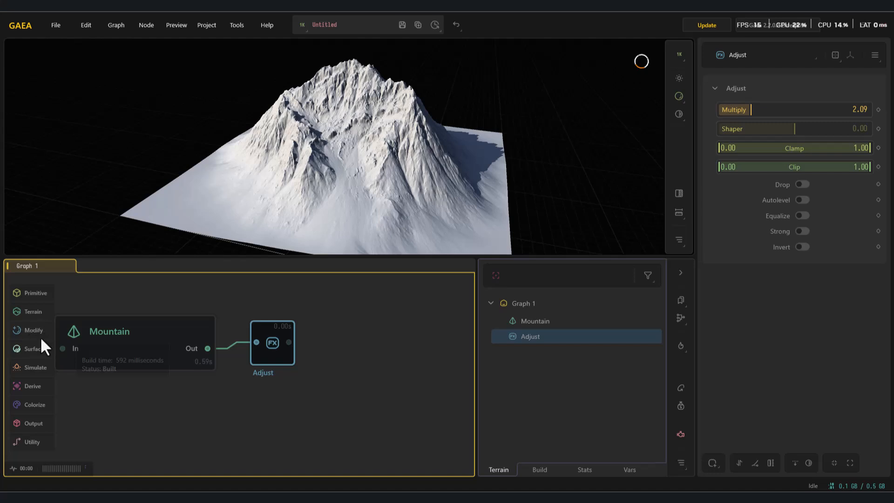
mouse_move(32, 332)
mouse_move(98, 359)
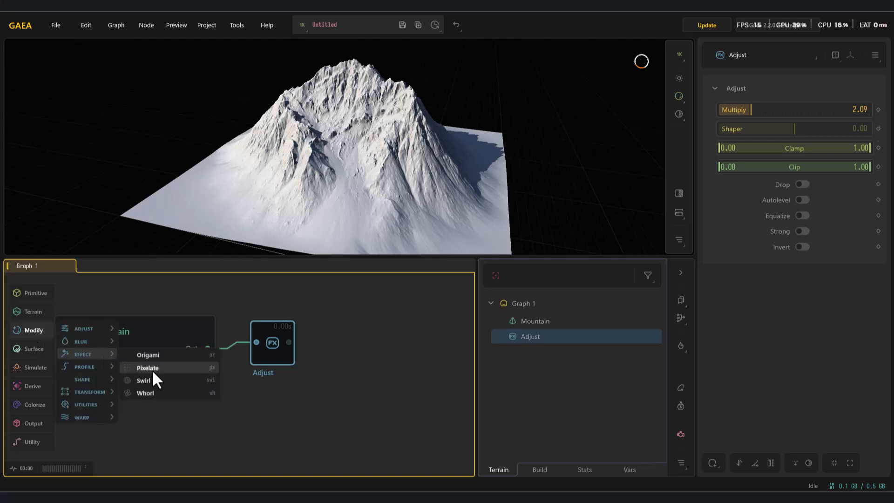
left_click(152, 369)
left_click_drag(752, 110, 856, 119)
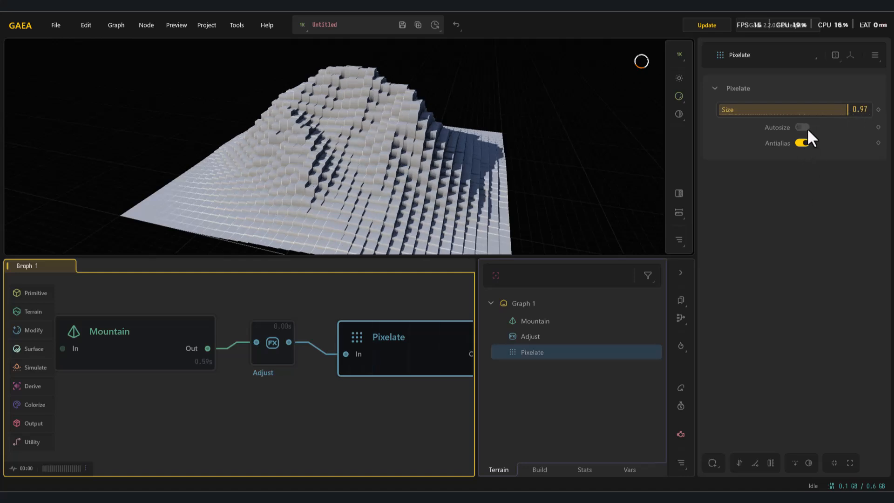
Step: Change the Pixelate Size and switch Antialias on and off repeatedly to compare the block edges
left_click(804, 128)
left_click(804, 111)
left_click(802, 143)
left_click(803, 143)
left_click(803, 143)
left_click(803, 143)
left_click(803, 143)
left_click(803, 143)
Step: Set the Pixelate Size to 0.67, turn Antialias off, and raise the Size to 0.93
left_click_drag(801, 110, 770, 111)
left_click(803, 143)
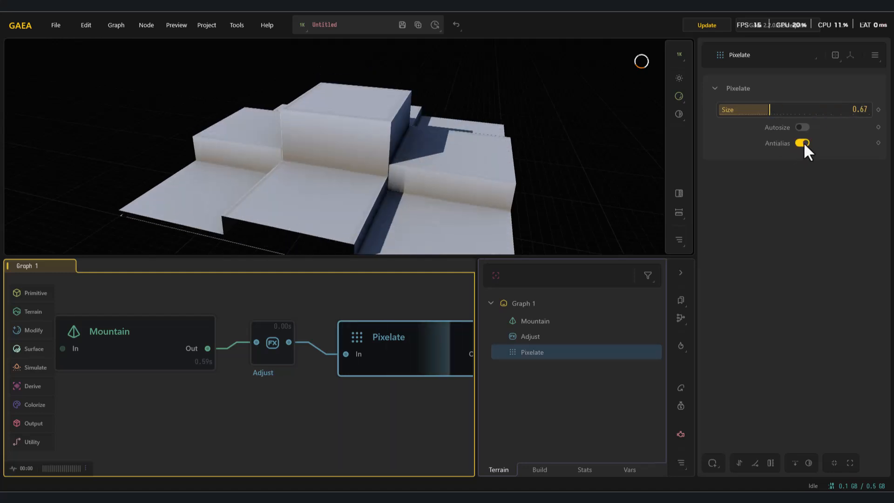
left_click(806, 143)
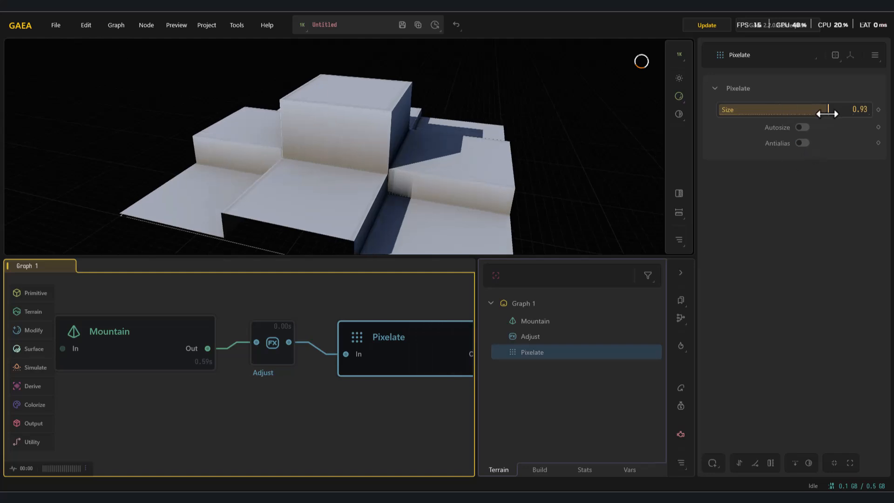
Step: Replace the Pixelate node with a Swirl node after the Adjust node
key("Delete")
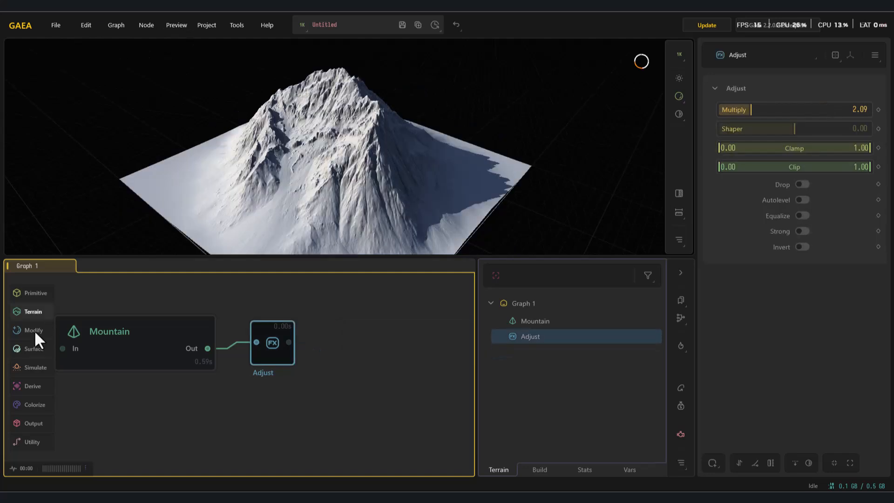
mouse_move(40, 331)
mouse_move(89, 352)
left_click(161, 381)
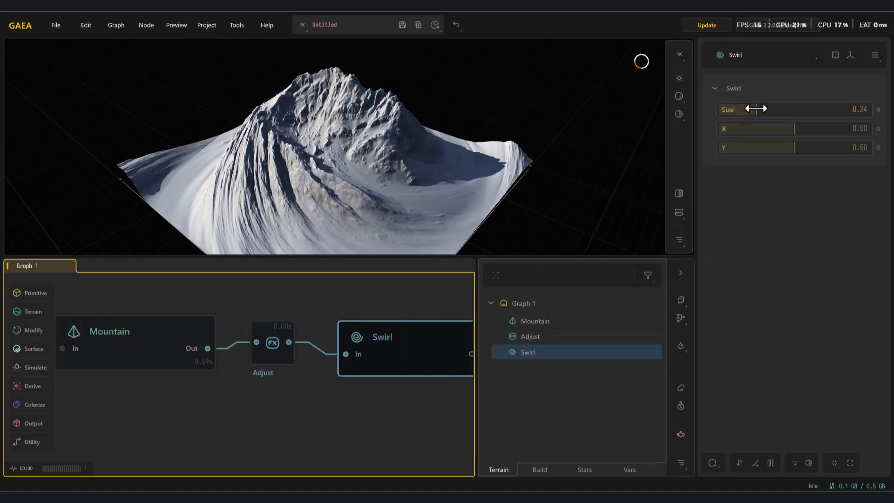
Step: Set the Swirl node's Size to 0.54, X to 0.32 and Y to 0.28, and inspect the twisted terrain
left_click_drag(759, 110, 762, 131)
left_click_drag(503, 156, 384, 163)
left_click_drag(818, 148, 792, 114)
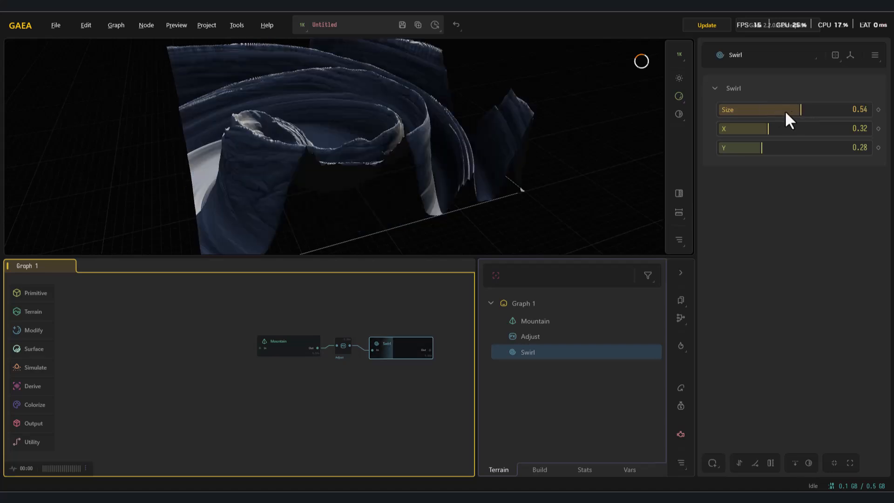
left_click_drag(386, 161, 239, 74)
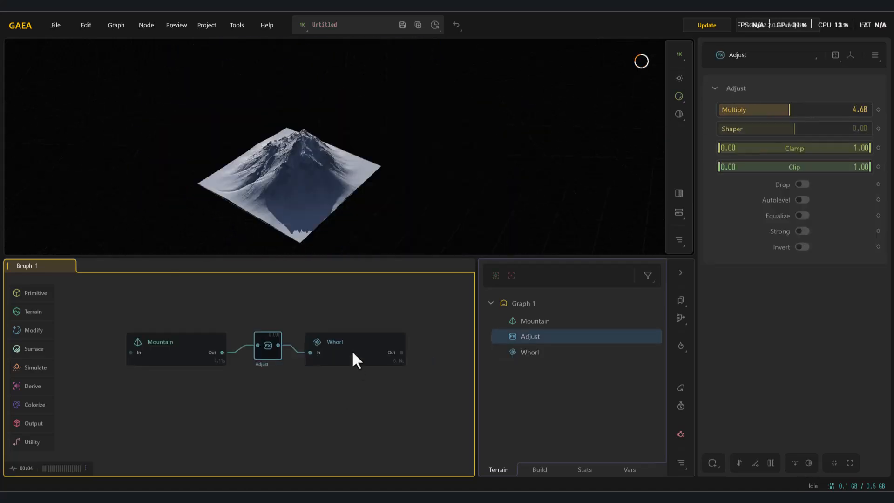
Step: Set the Whorl node's Whorls to 76 and Power to 1.54 with the Stretch type
left_click(353, 359)
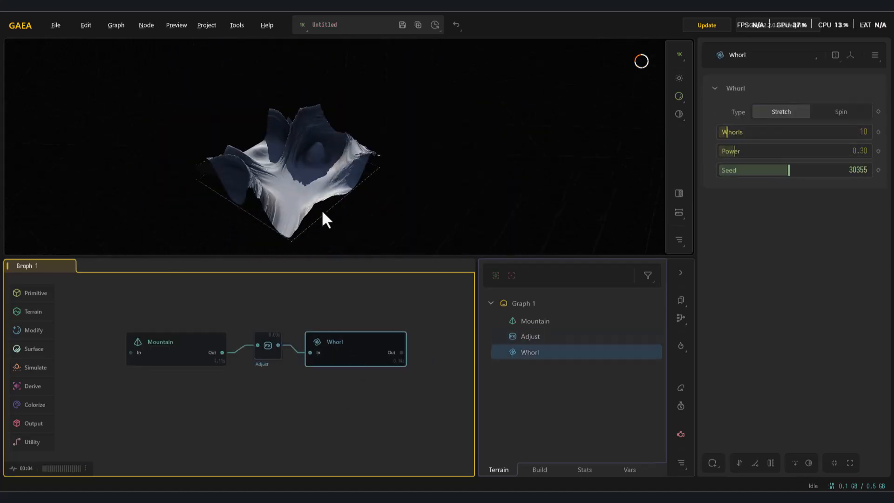
left_click_drag(753, 133, 794, 133)
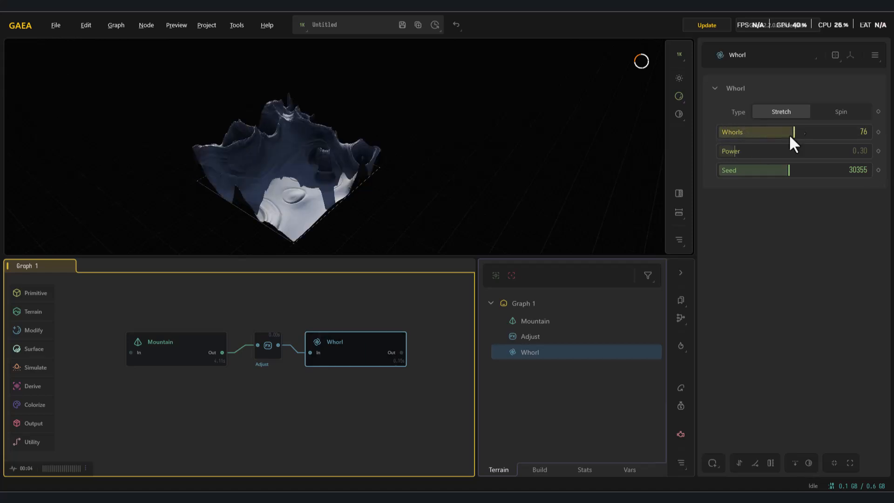
left_click_drag(736, 152, 796, 151)
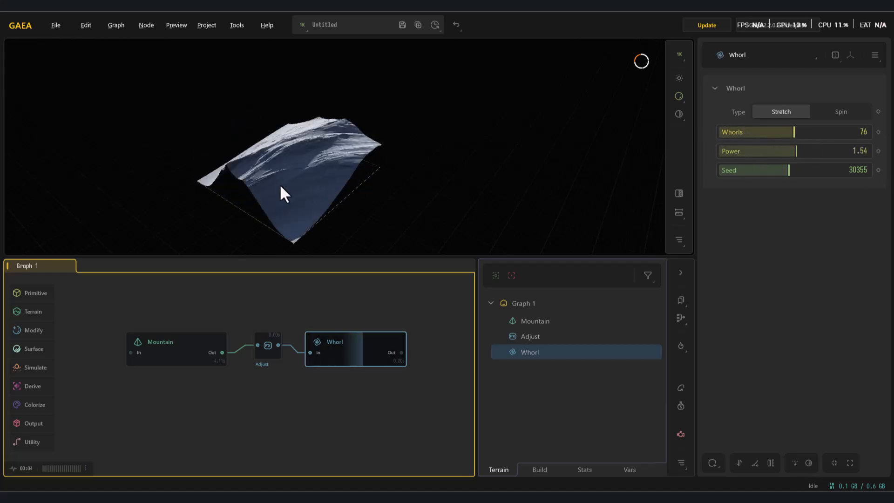
Step: Set the Whorl node's Whorls to 35, Power to 0.96 and Seed to 12027
left_click_drag(284, 189, 363, 191)
left_click_drag(795, 151, 748, 132)
left_click(768, 150)
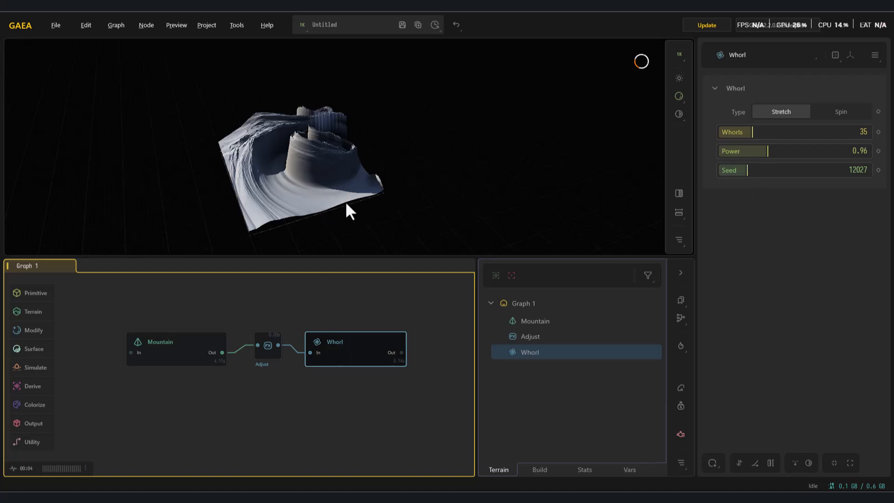
Step: Switch the Whorl type to Spin, and set its Power to 0.18 and Whorls to 12
left_click(841, 113)
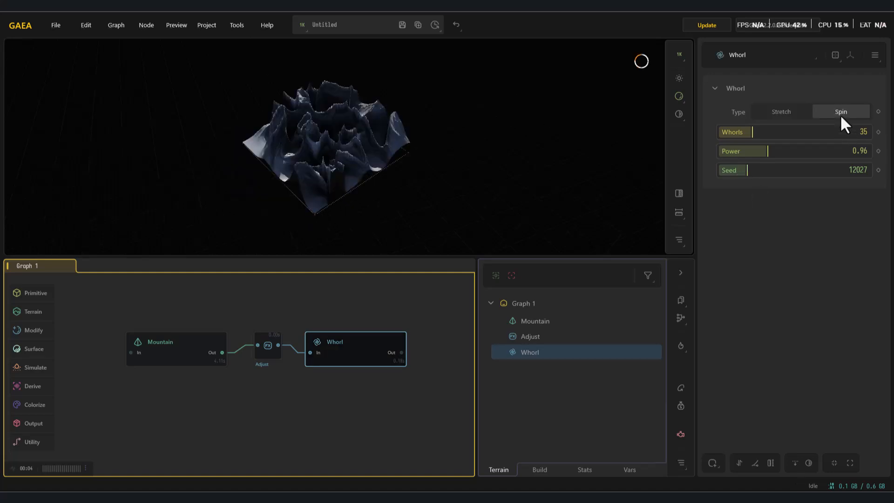
left_click_drag(316, 176, 350, 182)
scroll(354, 181, "up", 5)
left_click_drag(726, 151, 734, 151)
left_click(729, 151)
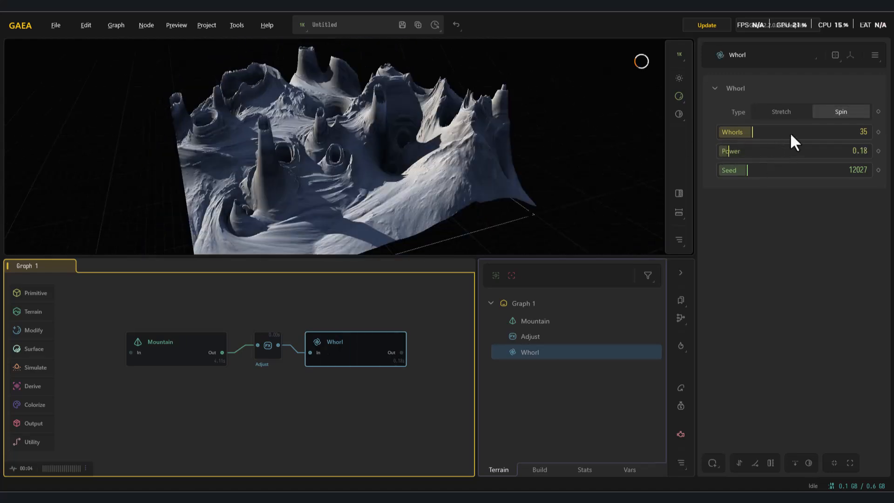
left_click_drag(790, 132, 730, 136)
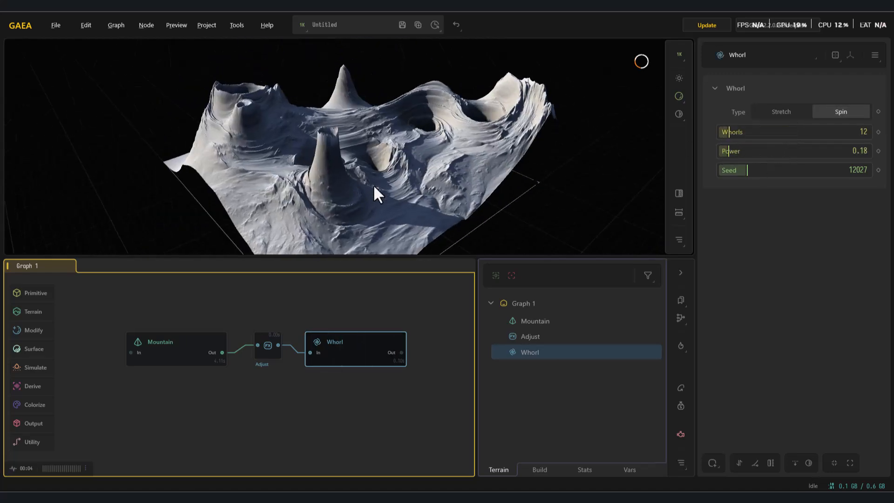
Step: Try different Seed values on the Whorl node, including 10391, and inspect the terrain
left_click(802, 170)
left_click(743, 171)
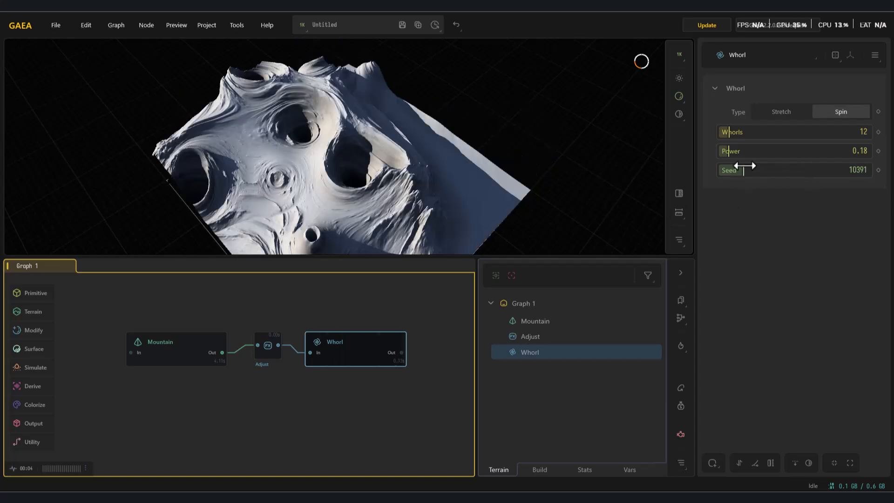
left_click_drag(431, 113, 119, 170)
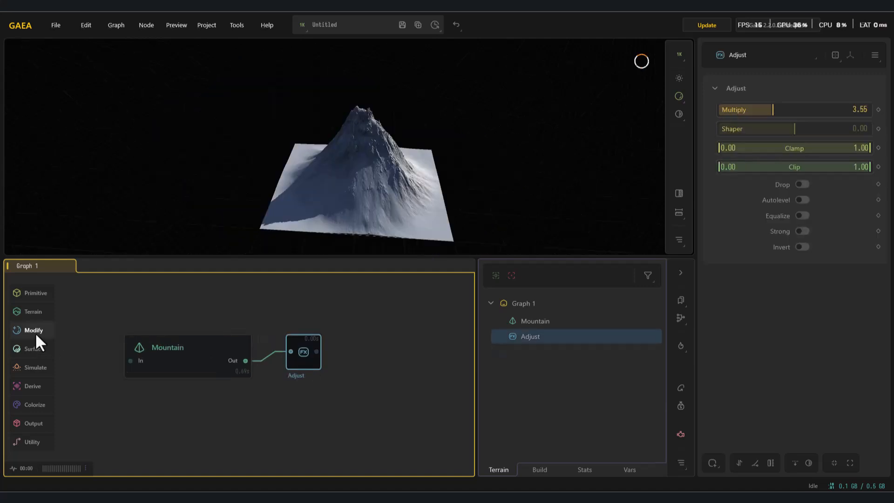
Step: Add a Curve node after the Adjust node and shift the upper and lower end points of its curve
mouse_move(35, 331)
left_click(195, 378)
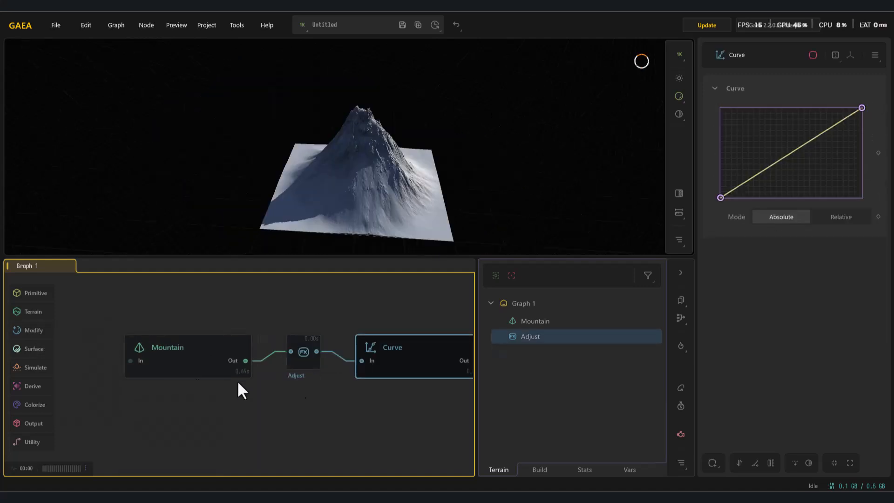
mouse_move(862, 109)
left_mouse_down()
mouse_move(862, 139)
mouse_move(870, 107)
left_mouse_up()
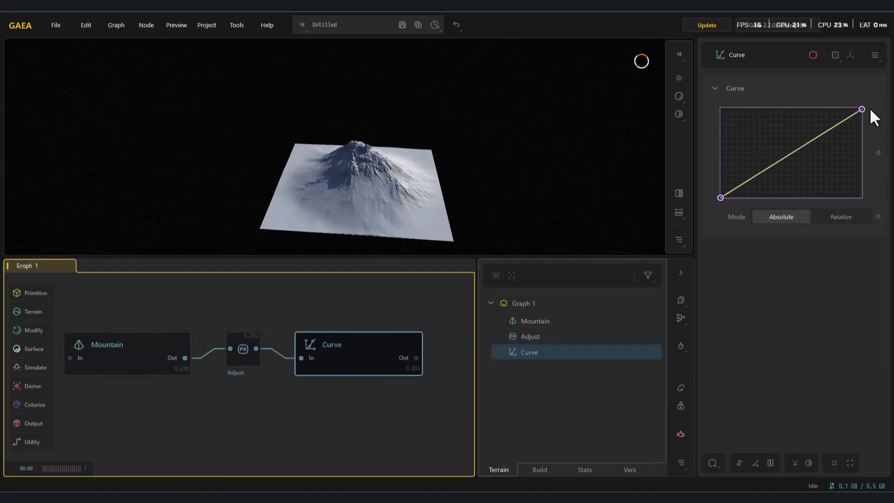
mouse_move(721, 195)
left_mouse_down()
mouse_move(713, 156)
mouse_move(720, 197)
left_mouse_up()
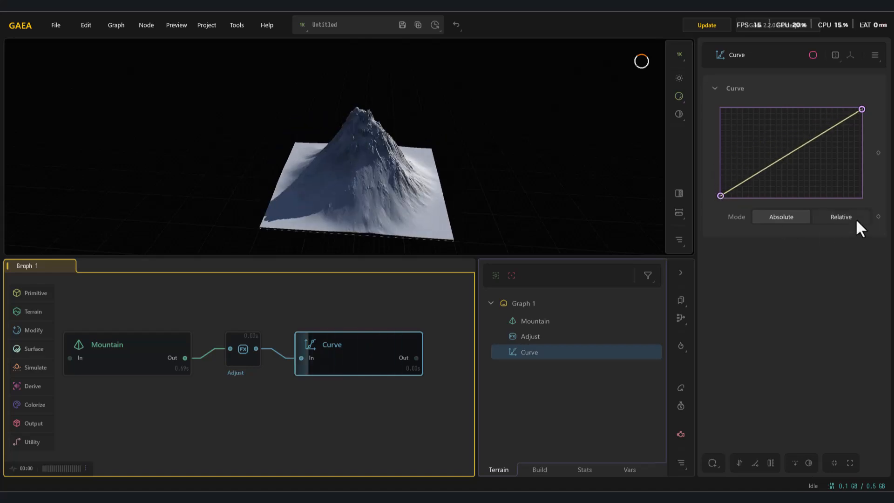
Step: Try the Curve node's Relative mode with a lowered upper end point, then restore the end point and Absolute mode
left_click(841, 217)
left_click_drag(862, 109, 844, 136)
mouse_move(722, 197)
left_mouse_down()
mouse_move(725, 100)
mouse_move(721, 197)
left_mouse_up()
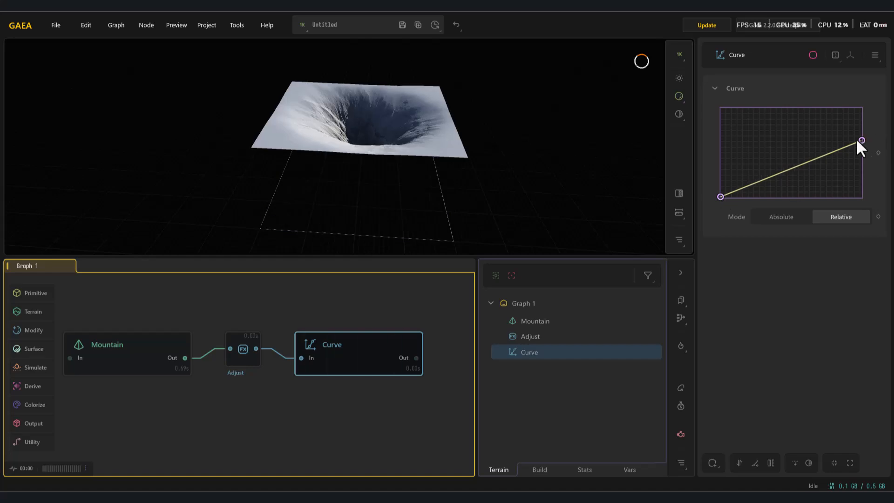
left_click_drag(862, 112, 862, 107)
left_click(782, 217)
Step: Add two intermediate points to the Curve node's curve and reposition them to reshape the mountain's profile
left_click(786, 154)
left_click_drag(786, 154, 739, 173)
left_click(833, 136)
left_click_drag(834, 136, 822, 160)
left_click_drag(739, 173, 762, 153)
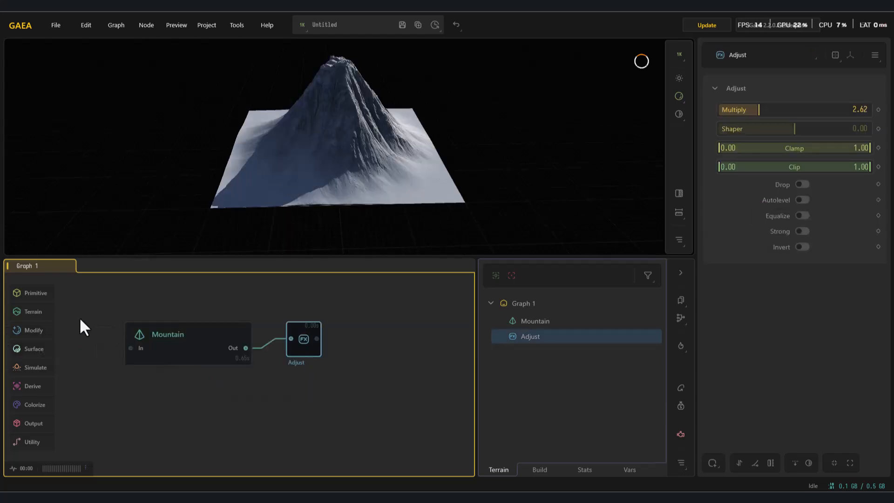
Step: Add a Filter node from the Profile group after the Adjust node and vary its Frequency
left_click(43, 331)
mouse_move(85, 365)
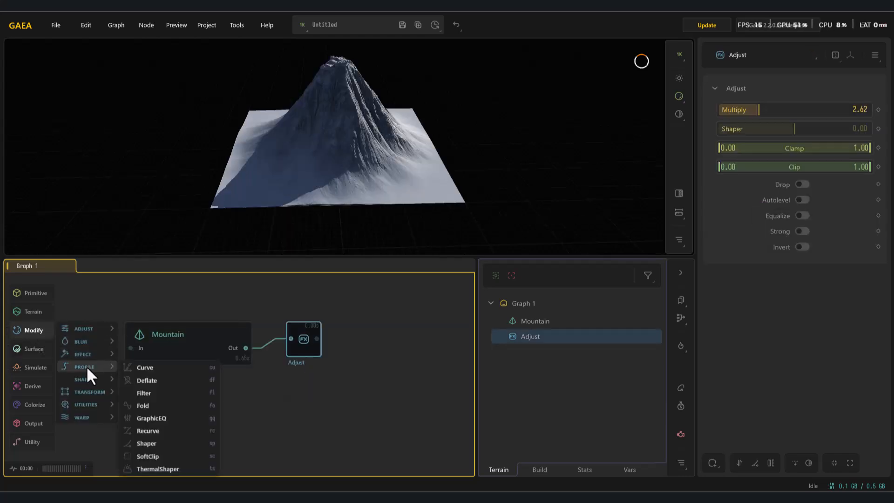
left_click(161, 392)
left_click_drag(747, 131, 863, 129)
Step: Try different Filter modes, ending on Low Shelf, and vary the Frequency
left_click(834, 110)
left_click(824, 138)
left_click_drag(738, 131, 811, 161)
left_click(828, 115)
left_click(815, 150)
left_click_drag(857, 131, 740, 134)
Step: Switch the Filter mode to Band Pass, vary its Gain and Frequency, and try another mode
left_click(803, 108)
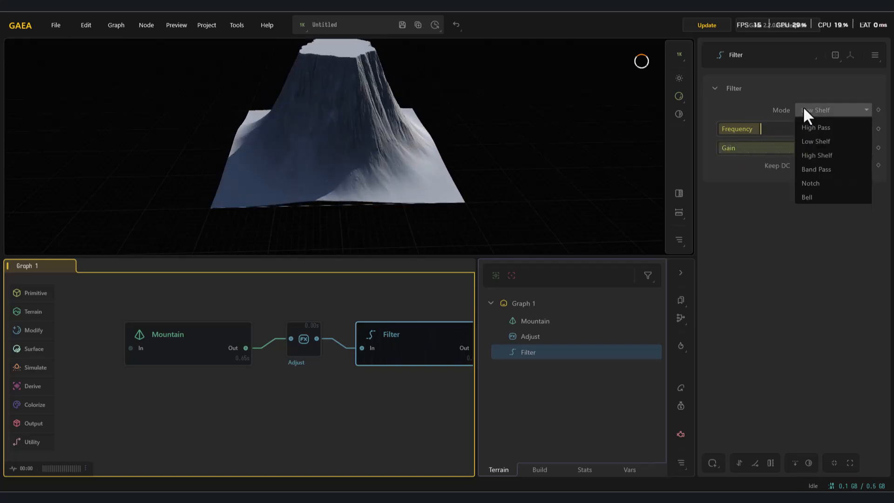
left_click(814, 167)
left_click_drag(848, 147, 760, 160)
left_click_drag(763, 129, 848, 128)
left_click_drag(804, 148, 727, 170)
left_click(824, 110)
left_click(807, 153)
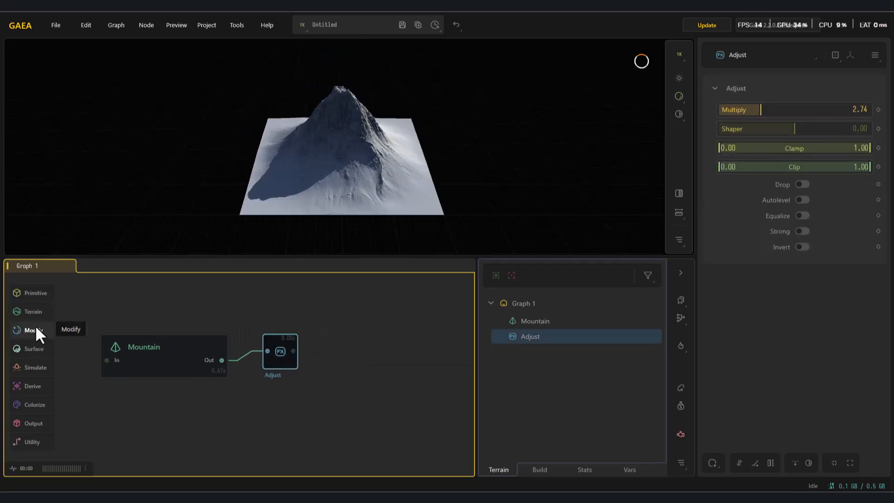
Step: Add a Fold node from the Profile group after the Adjust node and set its Folds to 2.55
left_click(37, 332)
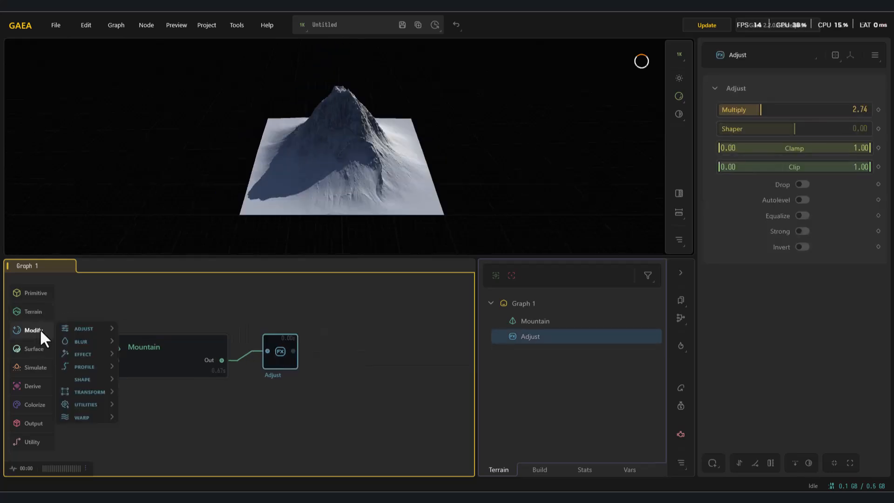
mouse_move(88, 372)
left_click(156, 409)
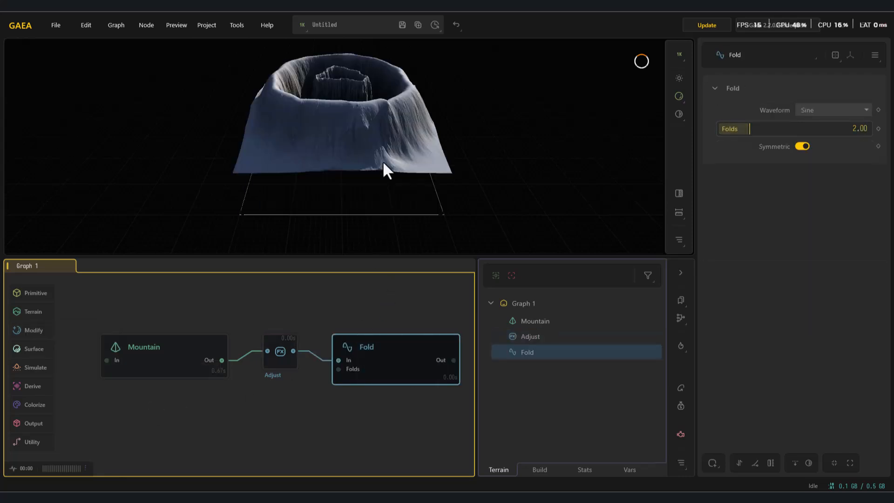
left_click_drag(377, 169, 398, 199)
left_click_drag(791, 131, 758, 130)
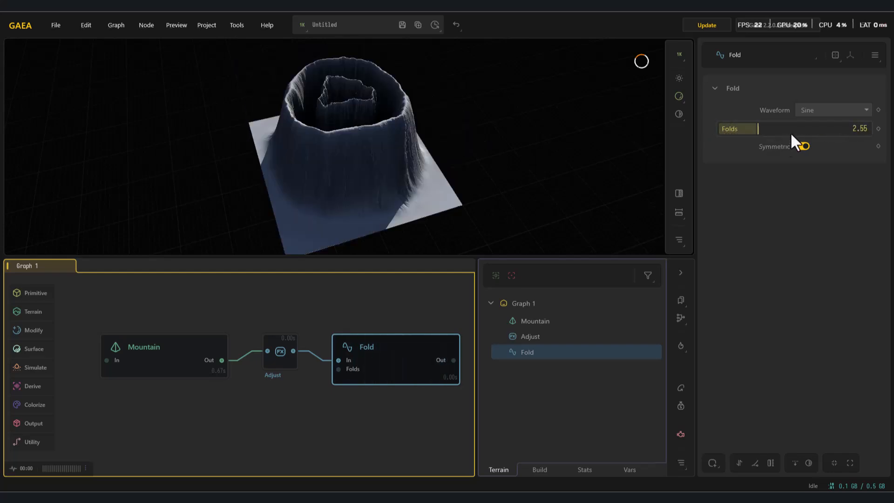
Step: Try the Triangle waveform on the Fold node, then switch it to Sawtooth and inspect the terrain
left_click(824, 109)
left_click(804, 137)
right_click_drag(357, 202, 352, 163)
left_click_drag(352, 163, 373, 165)
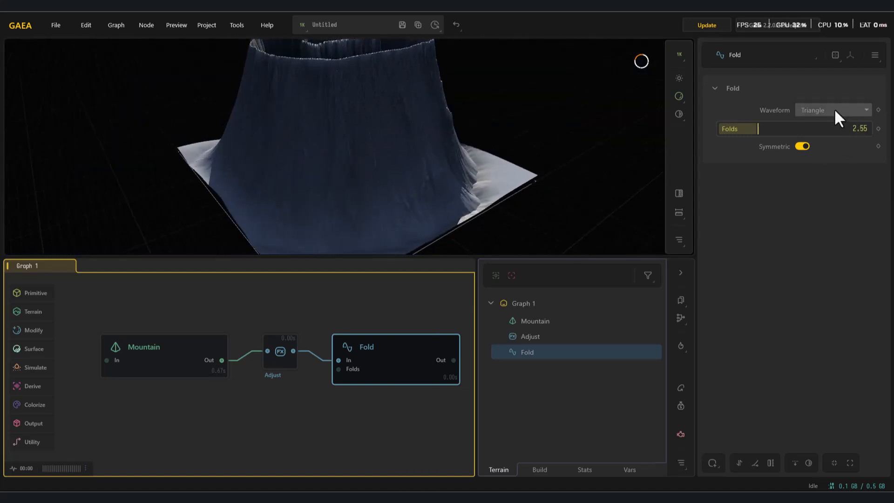
left_click(820, 150)
left_click_drag(333, 135, 357, 189)
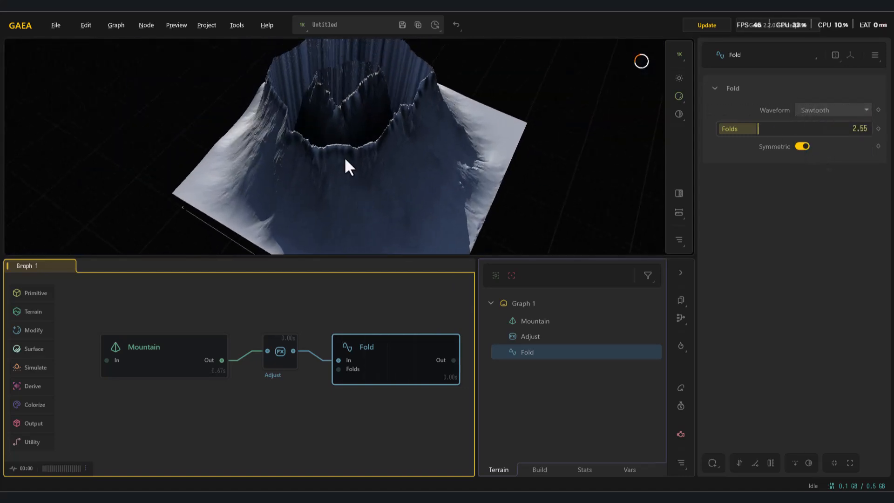
Step: Set the Fold node's Folds to 7.89 and its Waveform to Sine
right_click_drag(356, 189, 346, 163)
left_click_drag(768, 132, 837, 128)
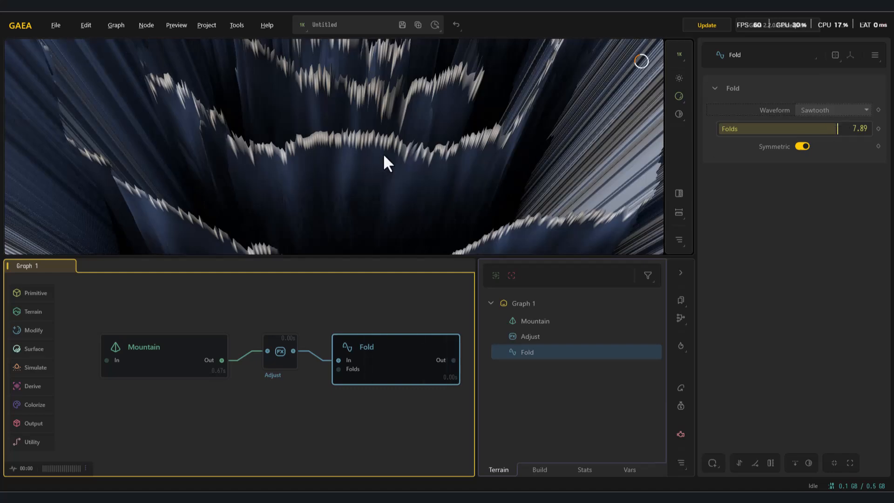
scroll(382, 153, "down", 5)
left_click(821, 116)
left_click(825, 124)
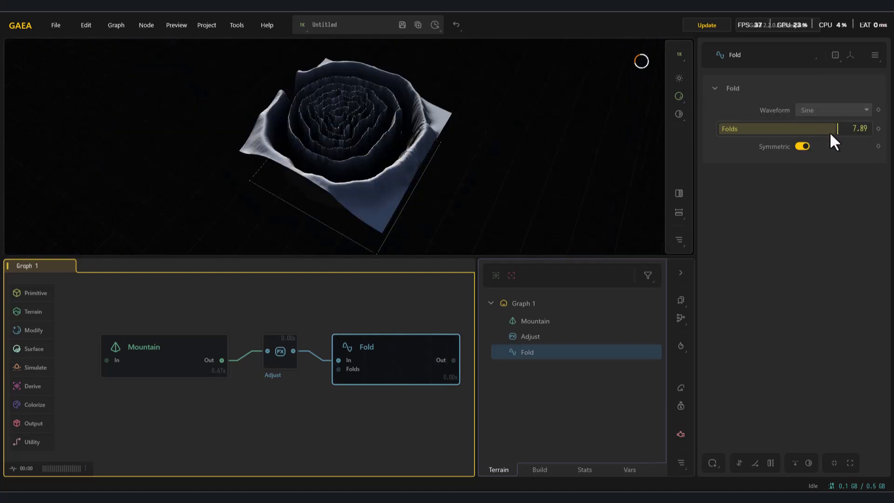
Step: Lower the Fold node's Folds value and inspect the folded terrain
left_click_drag(399, 186, 334, 162)
left_click_drag(843, 128, 779, 130)
left_click_drag(352, 199, 210, 55)
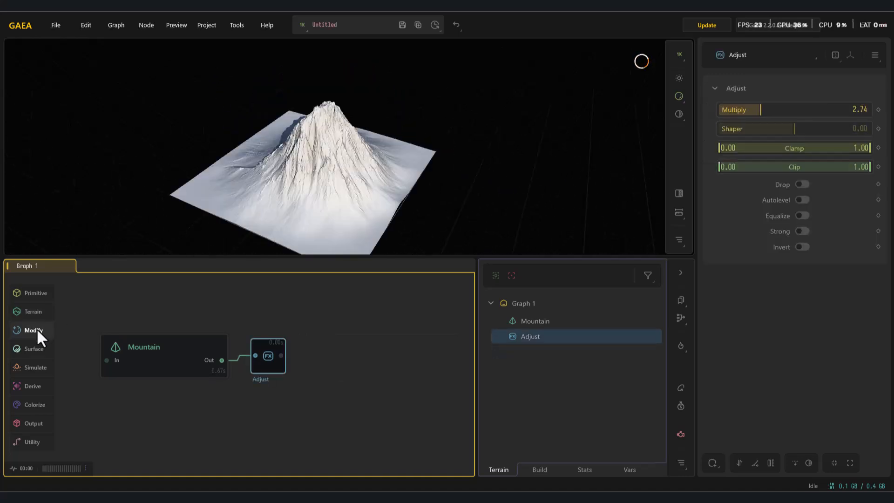
Step: Add a GraphicEQ node from the Profile group after the Adjust node
left_click(37, 329)
mouse_move(95, 358)
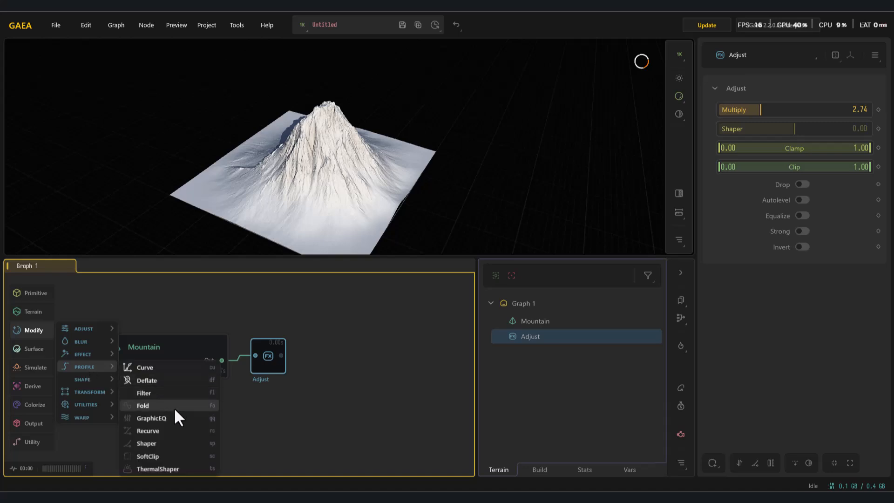
left_click(176, 415)
scroll(353, 142, "up", 6)
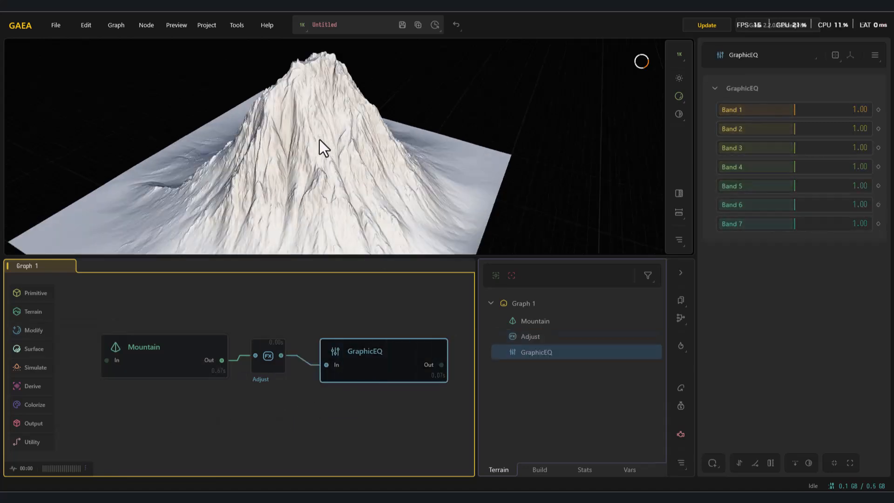
Step: Set the GraphicEQ node's Bands 1 to 7 to 1.30, 1.18, 1.52, 1.40, 1.70, 1.67 and 1.86
left_click_drag(794, 111, 769, 154)
scroll(326, 175, "up", 5)
left_click(806, 147)
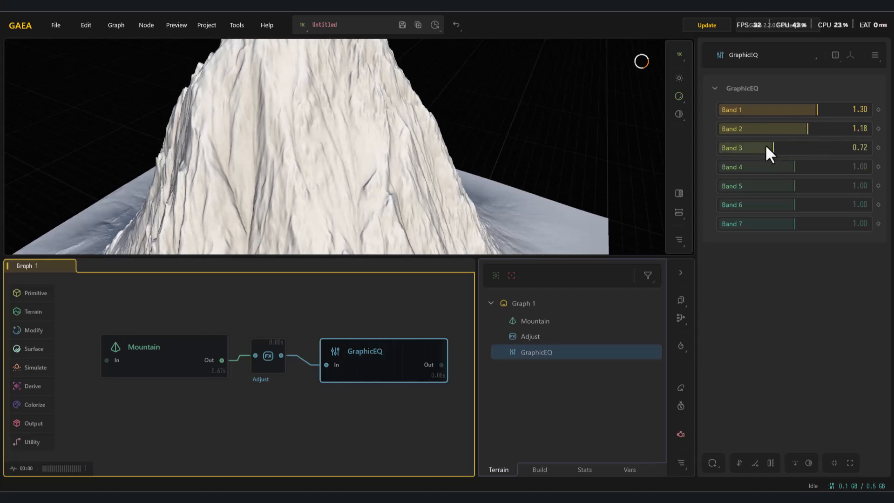
left_click_drag(823, 161, 844, 208)
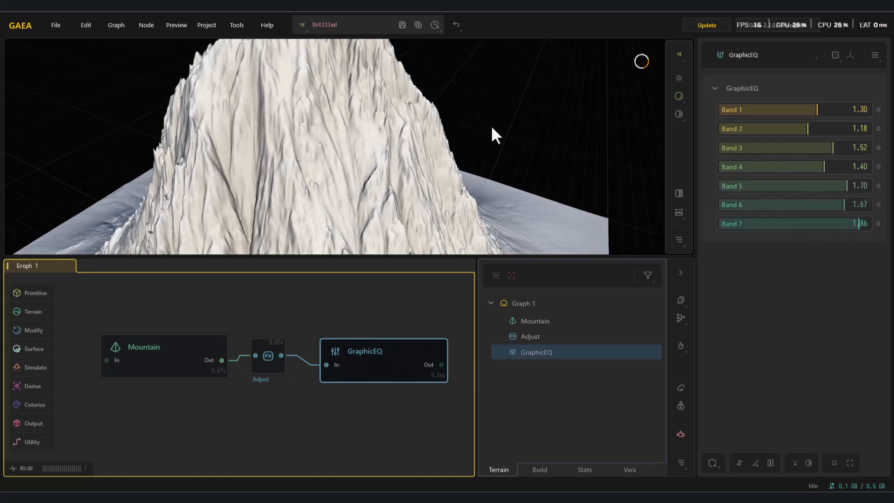
Step: Compare the terrain before and after GraphicEQ by alternating between the Adjust and GraphicEQ nodes
scroll(441, 142, "down", 5)
left_click_drag(441, 142, 314, 194)
left_click(268, 368)
left_click(366, 378)
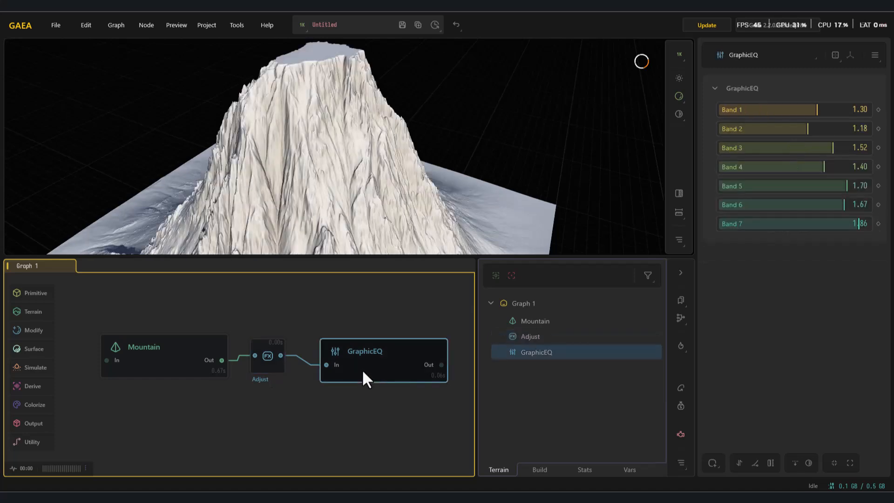
left_click(265, 370)
left_click(375, 363)
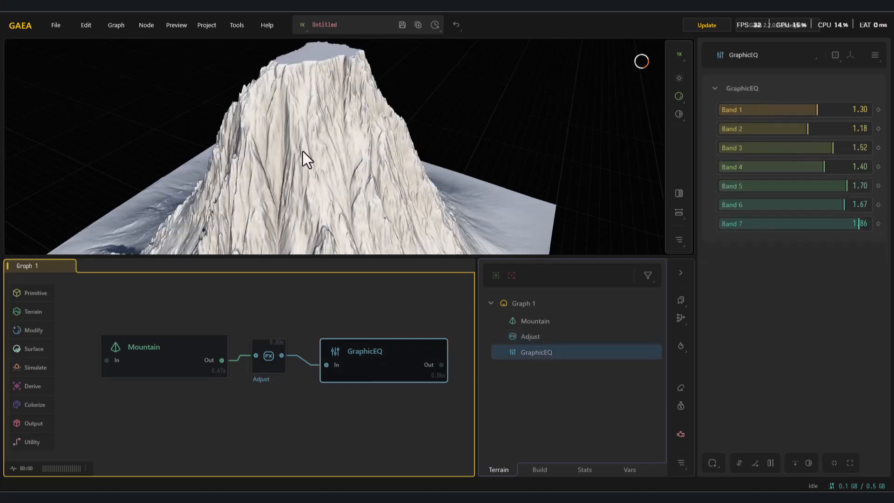
Step: Delete the GraphicEQ node and add a Recurve node from the Profile group after the Adjust node
key("Delete")
left_click(34, 330)
mouse_move(100, 367)
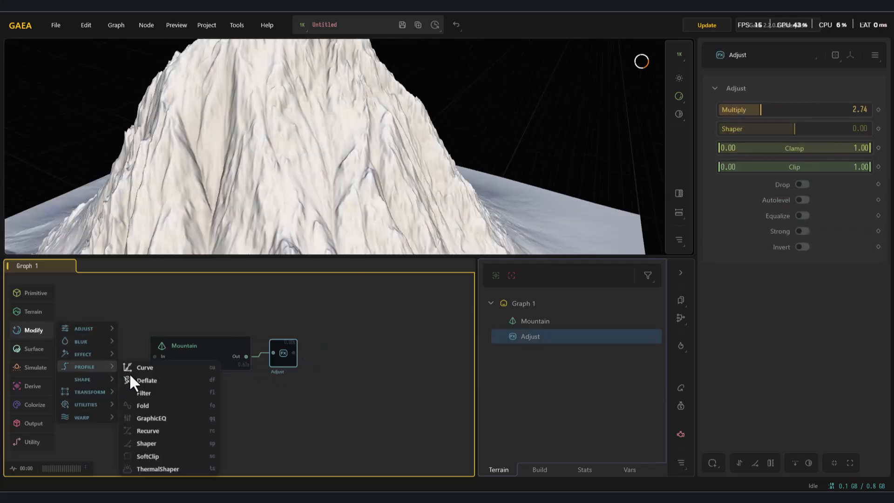
left_click(169, 431)
Step: Set the Recurve node's Power to 1.01, Scale to 0.08, Iterations to 7 and Style to Outward
left_click_drag(803, 112, 831, 112)
left_click_drag(774, 133, 794, 114)
left_click(841, 169)
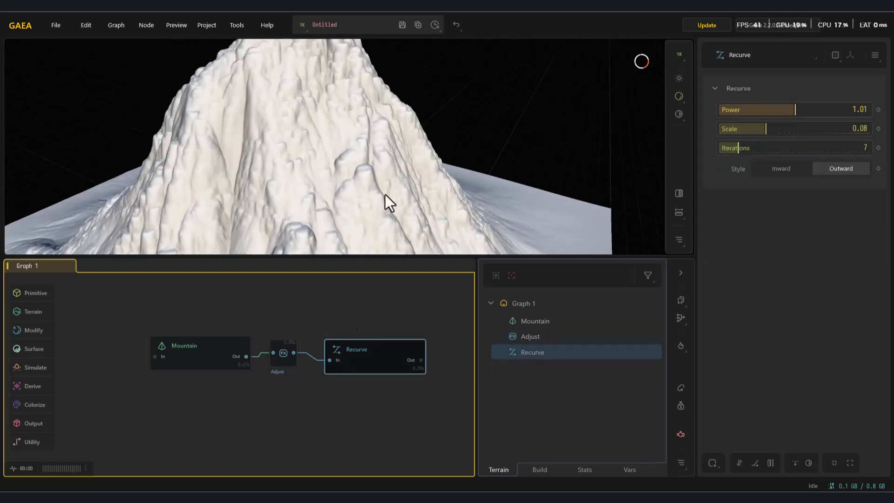
Step: Switch the Recurve Style to Inward, with Iterations 16, Scale 0.16 and Power 0.95
left_click_drag(797, 129, 732, 127)
left_click(780, 168)
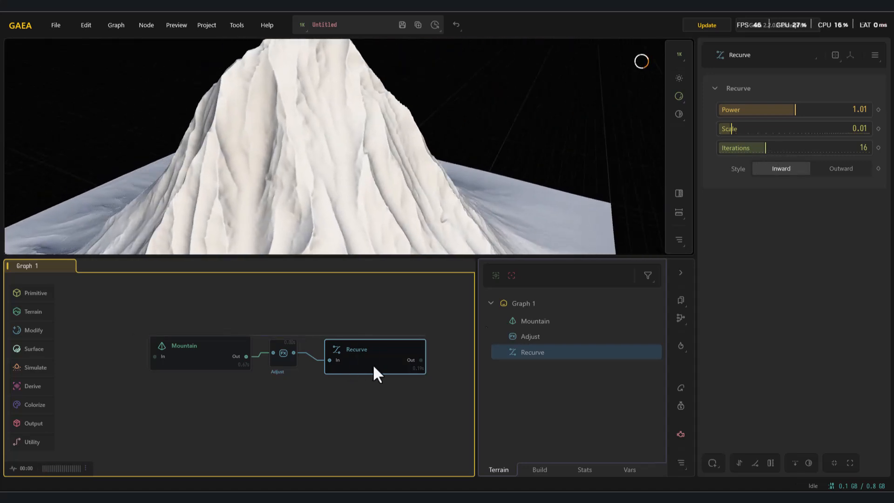
left_click_drag(752, 128, 791, 110)
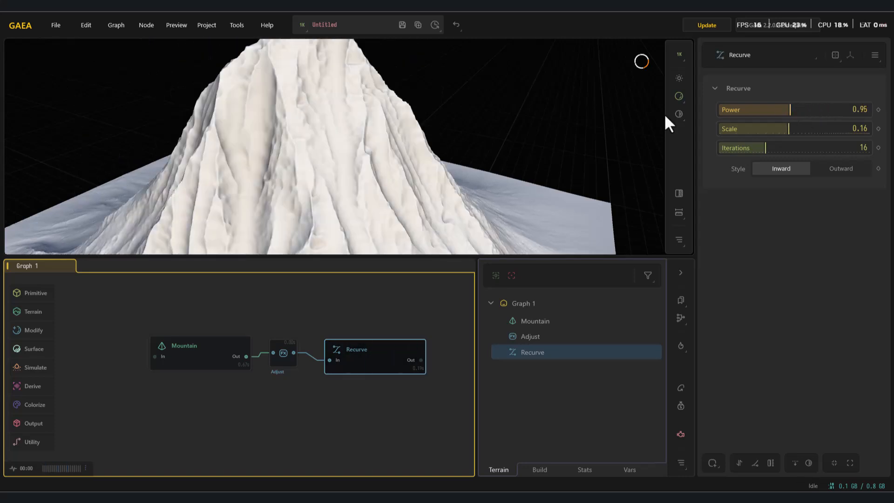
left_click_drag(390, 205, 375, 191)
scroll(375, 191, "down", 4)
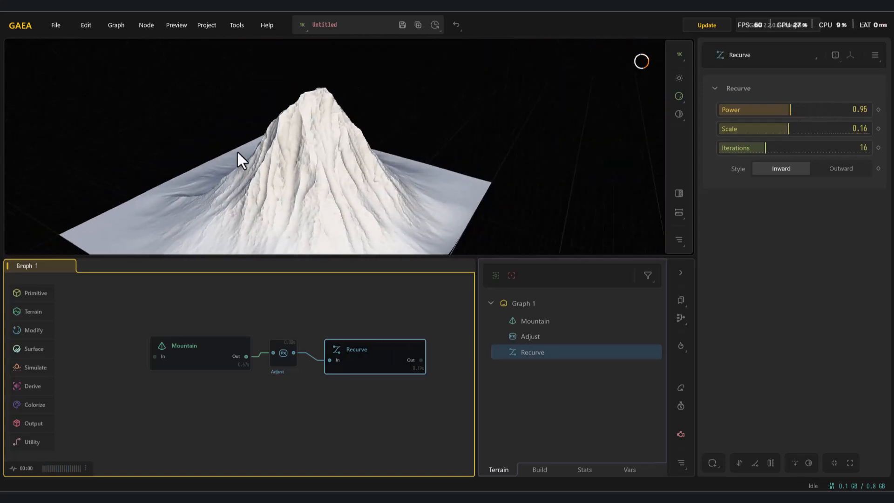
Step: Delete the Recurve node and add a Shaper node from the Profile group after the Adjust node
key("Delete")
mouse_move(37, 336)
mouse_move(96, 387)
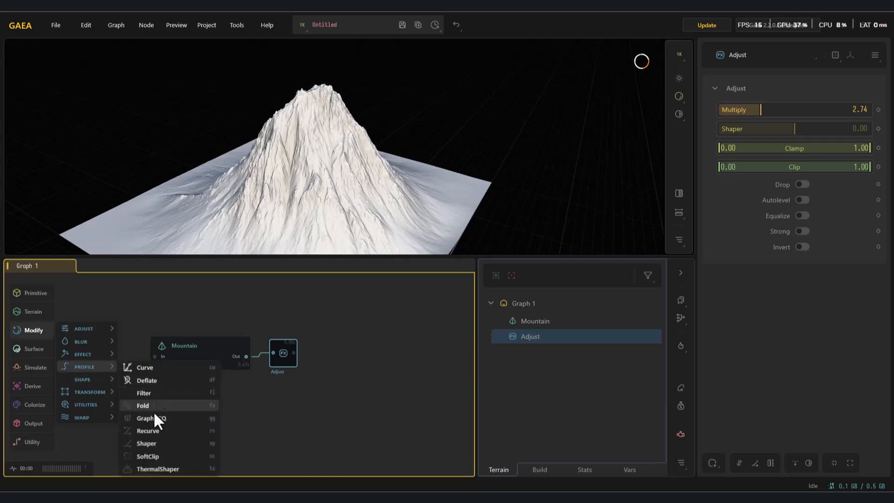
left_click(159, 442)
Step: Set the Shaper's Shape to 0.32, enable Local Effect with Local Area 0.42, and enable Maintain Fine Details
left_click_drag(779, 111, 818, 110)
left_click(802, 127)
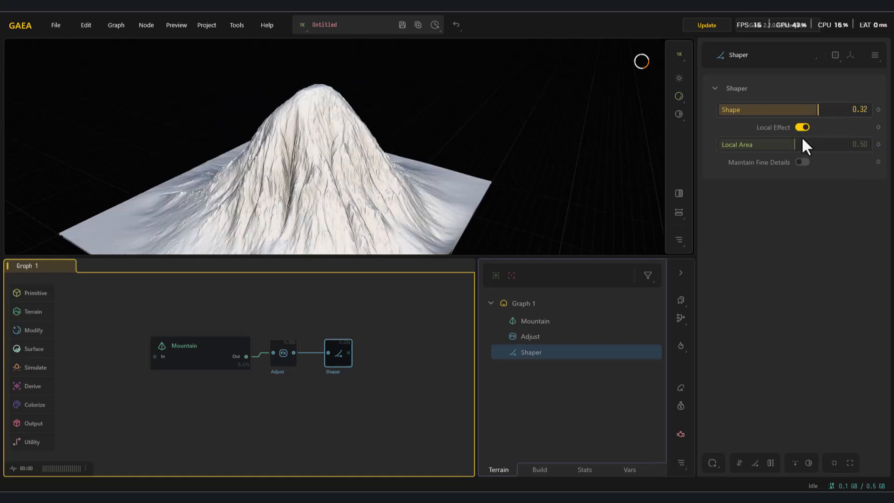
left_click_drag(824, 147, 783, 146)
left_click(805, 162)
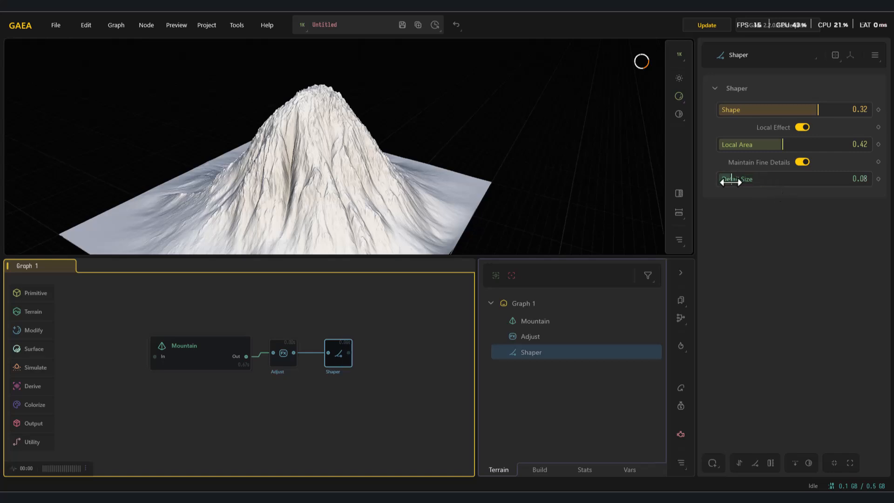
Step: Set the Shaper node's Shape to -0.45 and its Detail Size to 1.00
left_click_drag(804, 109, 755, 110)
left_click_drag(806, 179, 850, 182)
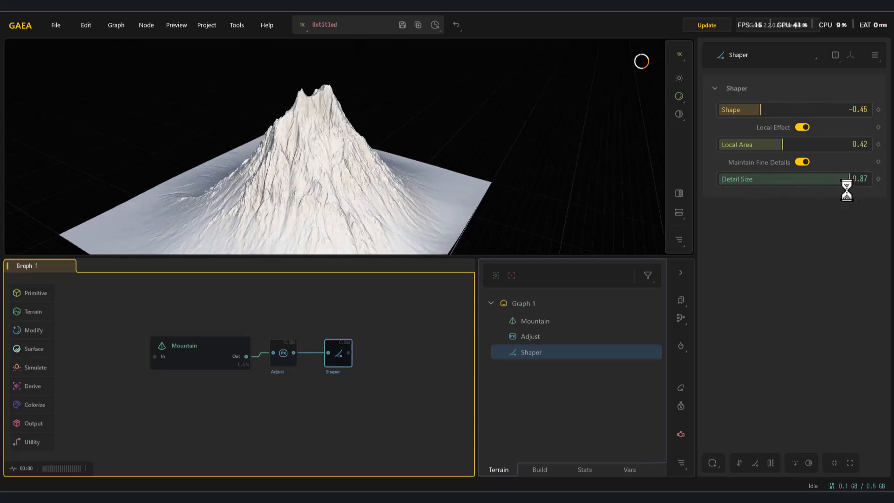
left_click_drag(738, 186, 890, 198)
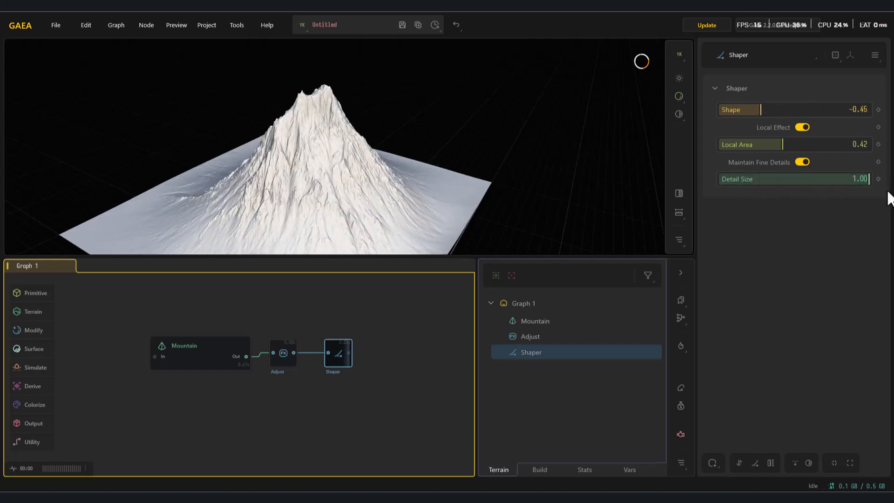
Step: Set the Shaper node's Shape to 0.31 and Local Area to 0.56, and vary its Detail Size
left_click_drag(789, 112, 797, 112)
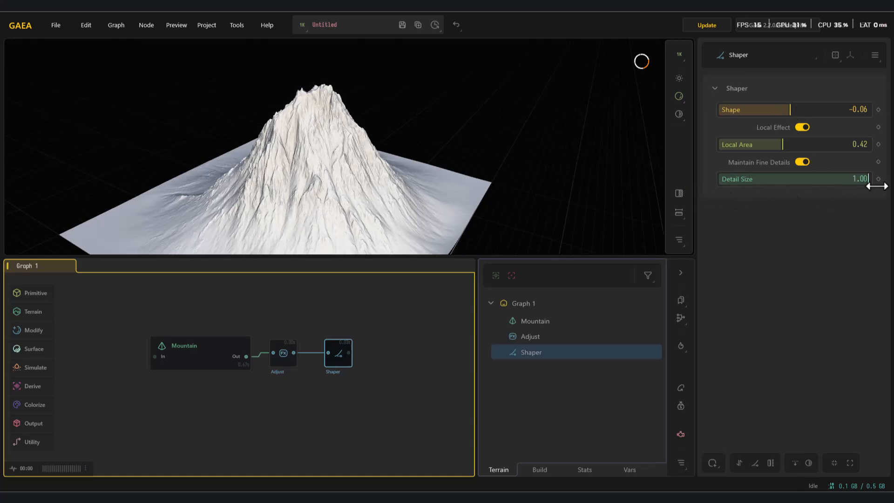
left_click_drag(807, 124, 819, 125)
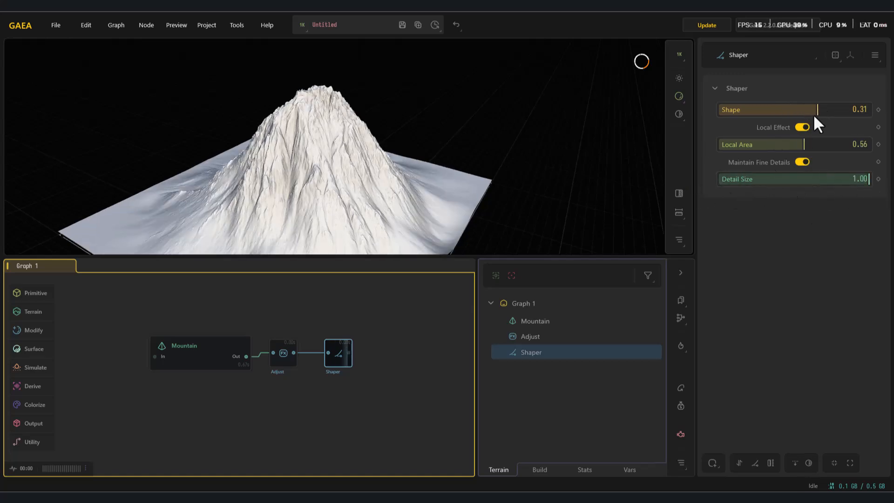
left_click_drag(846, 184, 797, 200)
Step: Replace the Shaper node with a SoftClip node, setting its Threshold to 0.15 and Softness to 0.25
key("Delete")
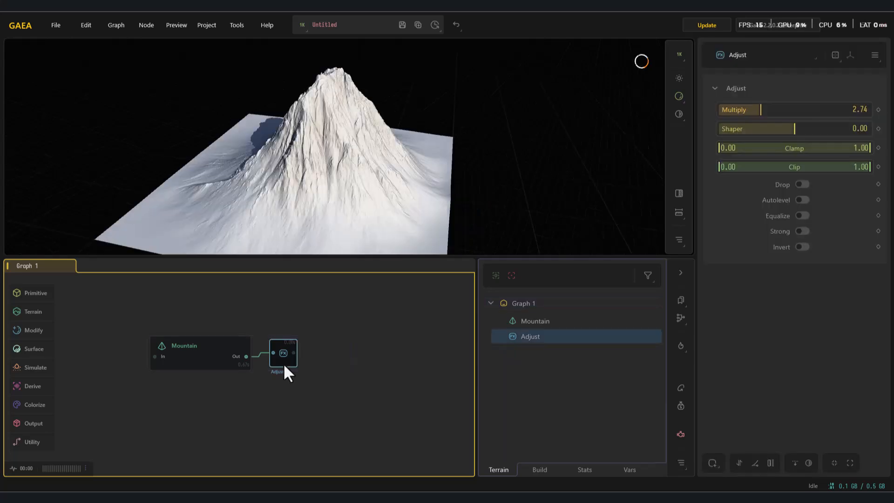
left_click(42, 331)
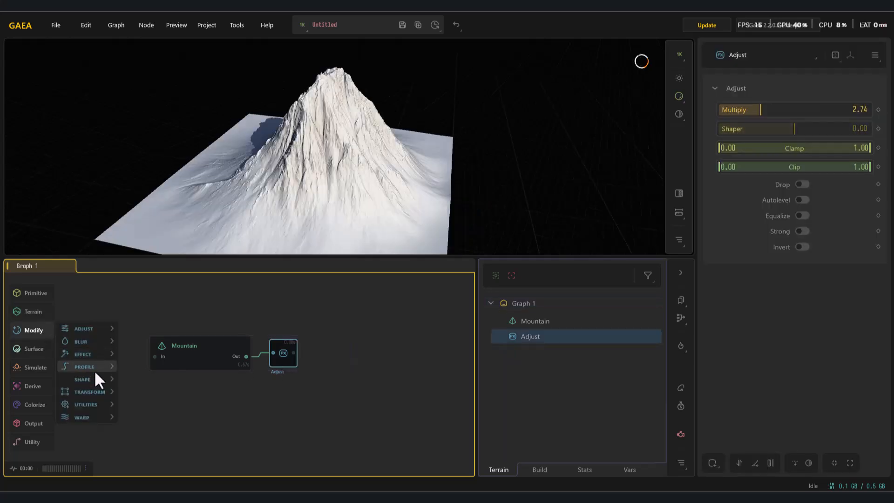
mouse_move(93, 368)
left_click(167, 458)
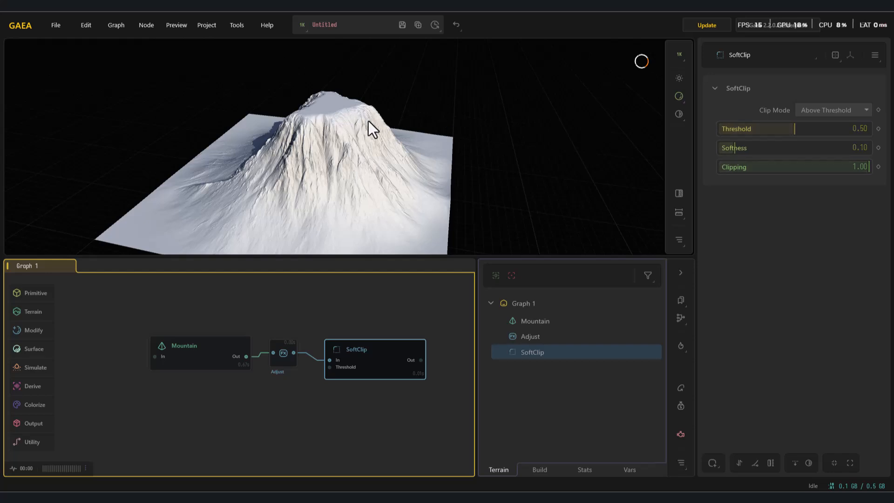
left_click_drag(779, 131, 742, 128)
left_click(758, 147)
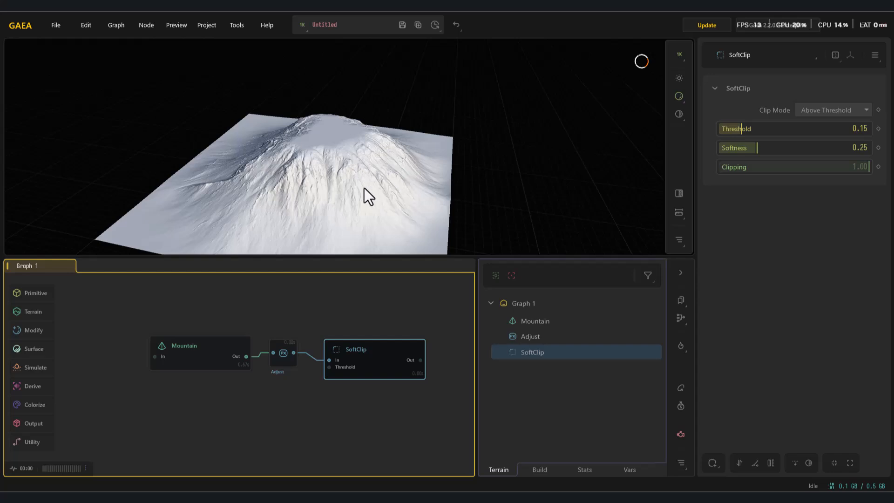
Step: Look at the clipped mountain, compare it with the city.jpg reference photo, and close the photo
left_click_drag(359, 208, 365, 212)
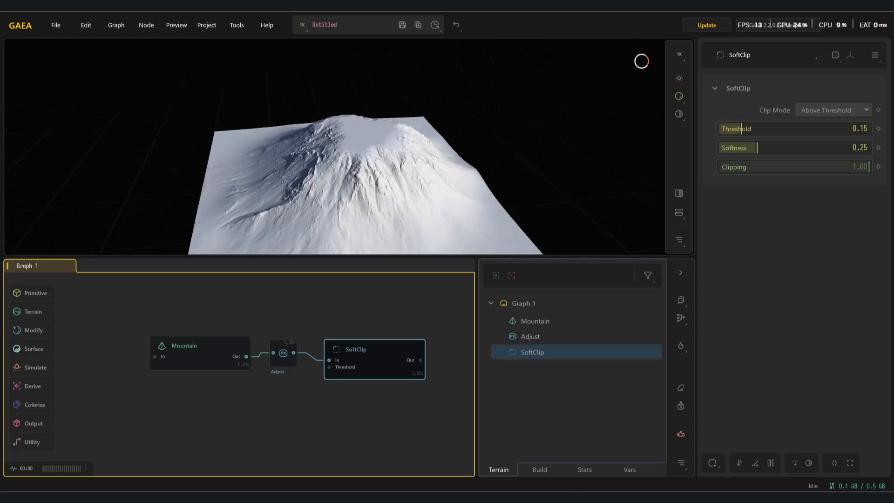
key("alt+Tab")
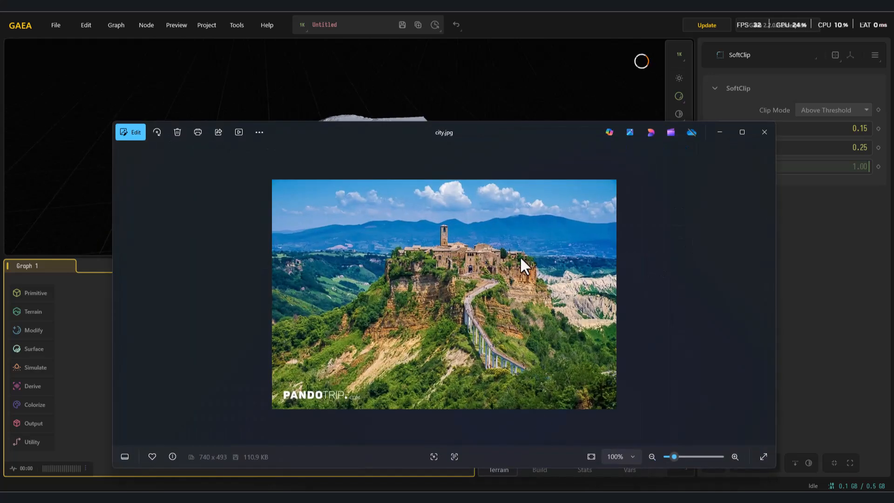
left_click(762, 140)
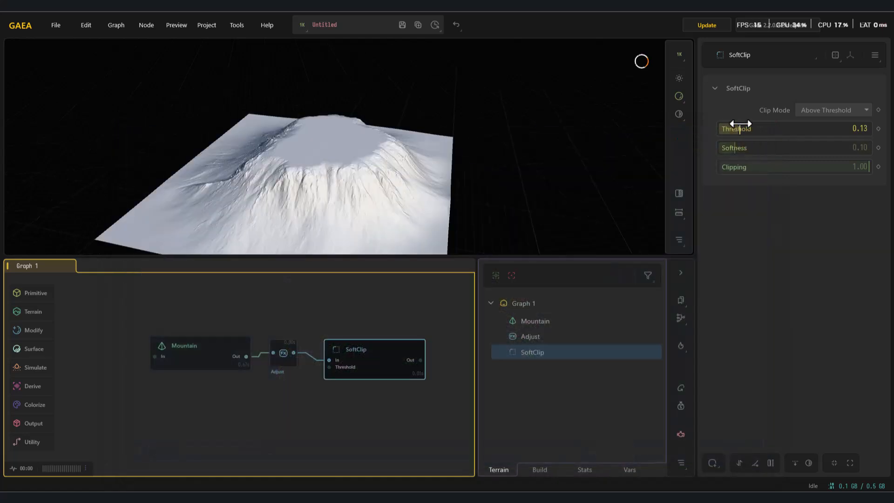
Step: Set the SoftClip node's Threshold to 0.34, Softness to 0.04 and Clipping to 1.00
left_click_drag(740, 125, 795, 133)
mouse_move(734, 149)
left_mouse_down()
mouse_move(796, 151)
mouse_move(726, 149)
left_mouse_up()
mouse_move(768, 130)
left_mouse_down()
mouse_move(798, 127)
mouse_move(765, 132)
left_mouse_up()
left_click_drag(829, 168, 868, 170)
Step: Switch the SoftClip node's Clip Mode to Below Threshold, with Threshold 0.78, Softness 0.77 and Clipping 0.53
left_click(826, 112)
left_click(818, 139)
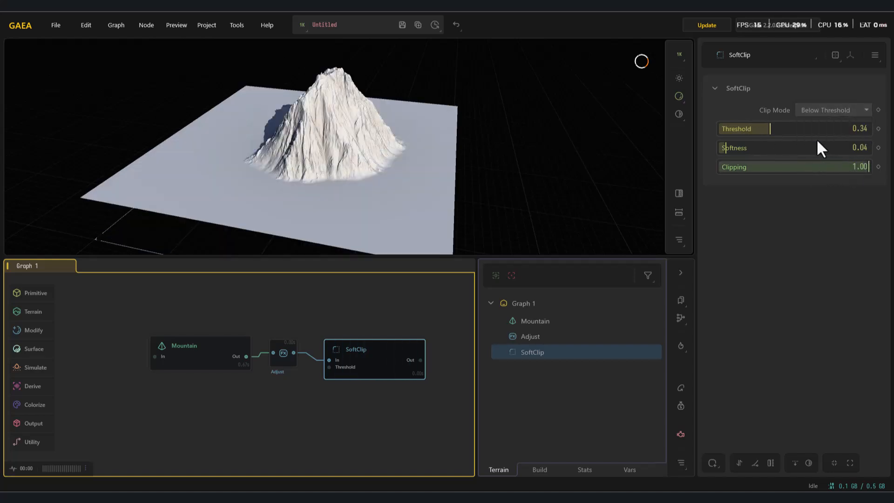
left_click_drag(792, 129, 836, 129)
left_click_drag(833, 167, 800, 170)
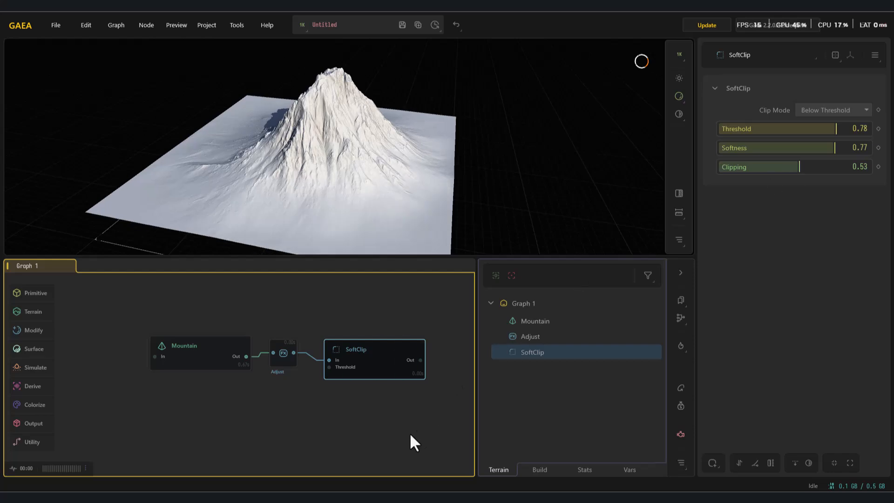
Step: Replace the SoftClip node with a ThermalShaper node fed by the Adjust node's output
key("Delete")
left_click(283, 358)
mouse_move(27, 326)
mouse_move(123, 370)
left_click(204, 460)
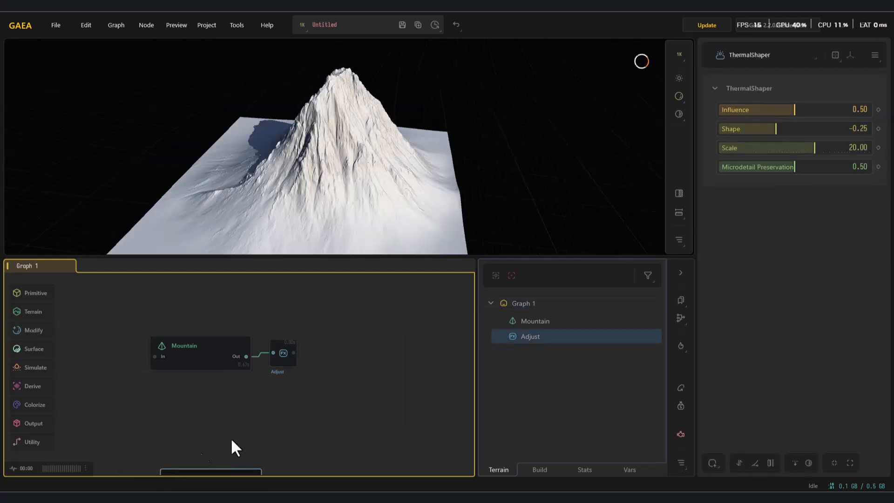
left_click_drag(228, 474, 417, 327)
left_click_drag(294, 346, 355, 341)
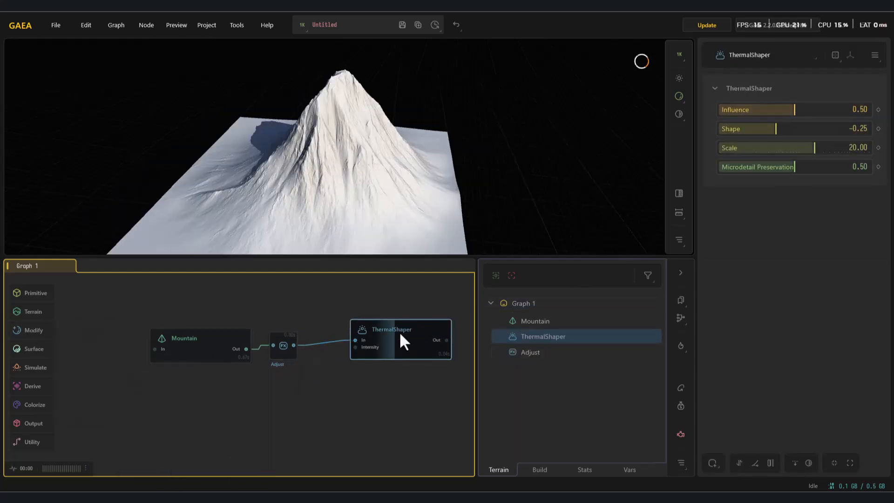
Step: Raise the ThermalShaper's Influence to 0.78, vary its other shaping settings, and lower the Influence again
left_click_drag(793, 109, 836, 109)
scroll(404, 208, "up", 3)
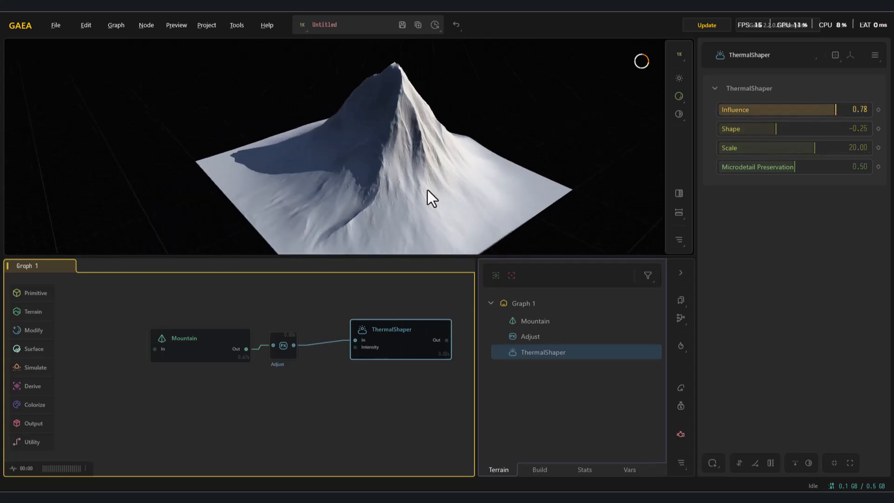
left_click_drag(750, 130, 786, 166)
left_click_drag(825, 111, 780, 111)
scroll(440, 149, "down", 5)
left_click_drag(438, 150, 281, 154)
Step: Replace the ThermalShaper node with a Meshify node after the Adjust node
key("Delete")
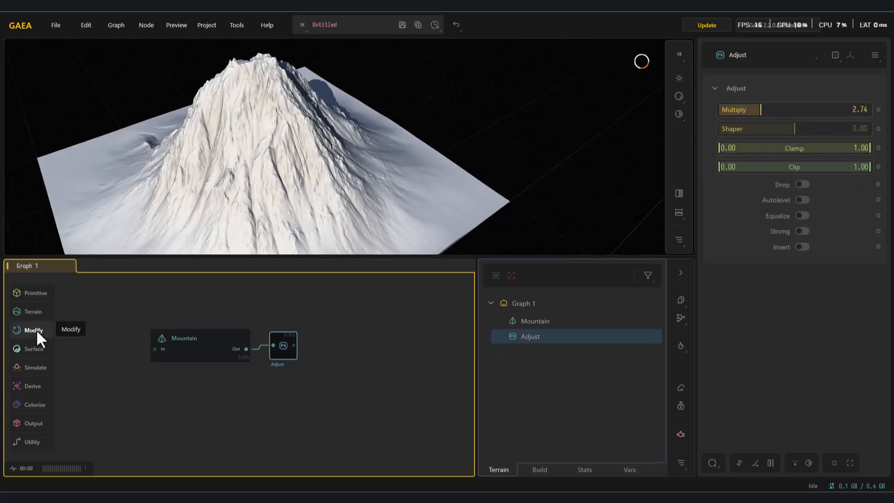
left_click(38, 333)
mouse_move(97, 380)
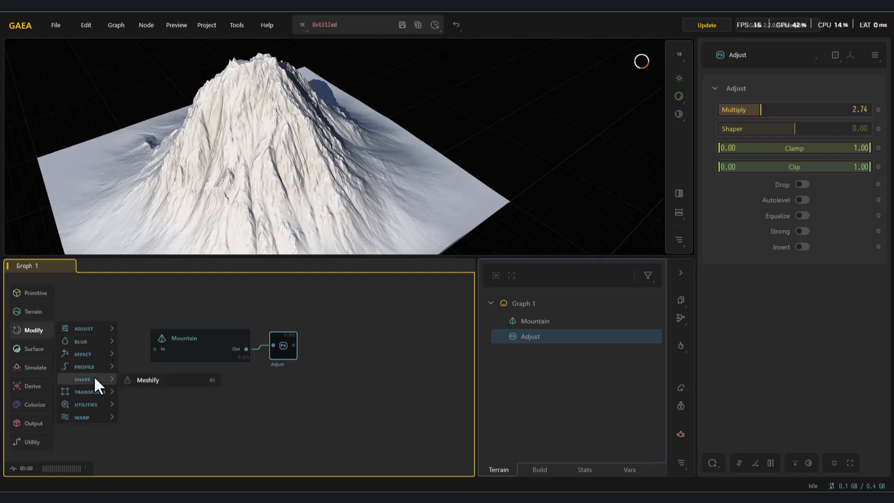
left_click(147, 382)
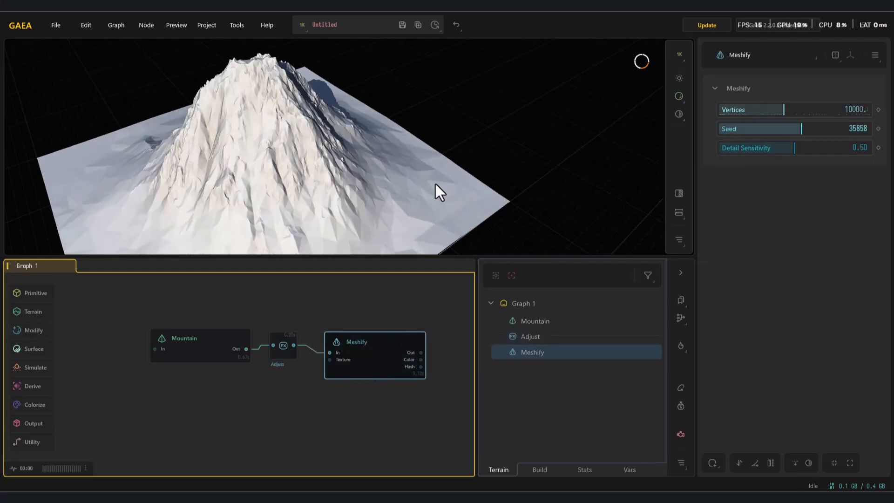
Step: Vary the Meshify node's Vertices between 82864 and 3073.2, setting its Seed to 36572 and Detail Sensitivity to 0.42
left_click_drag(367, 204, 401, 201)
mouse_move(773, 108)
left_mouse_down()
mouse_move(717, 114)
mouse_move(798, 123)
mouse_move(857, 111)
mouse_move(821, 114)
mouse_move(828, 135)
mouse_move(770, 143)
mouse_move(862, 150)
mouse_move(782, 154)
left_mouse_up()
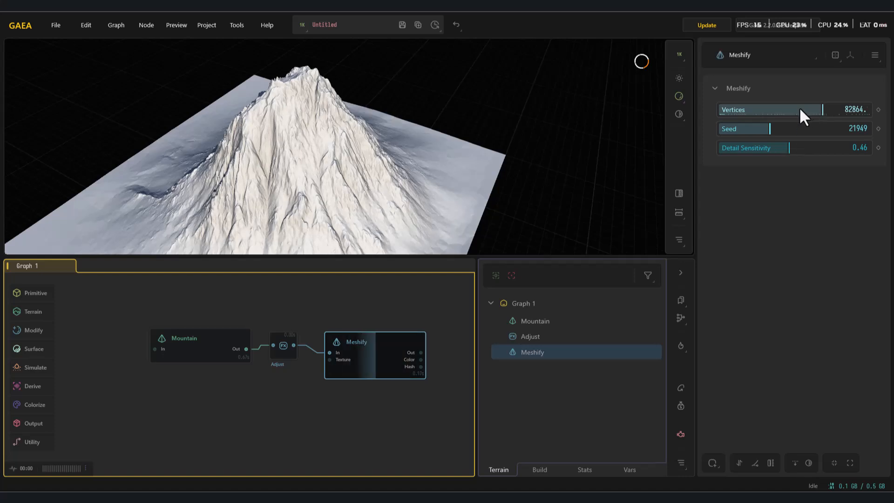
left_click_drag(789, 111, 762, 113)
left_click_drag(806, 151, 783, 149)
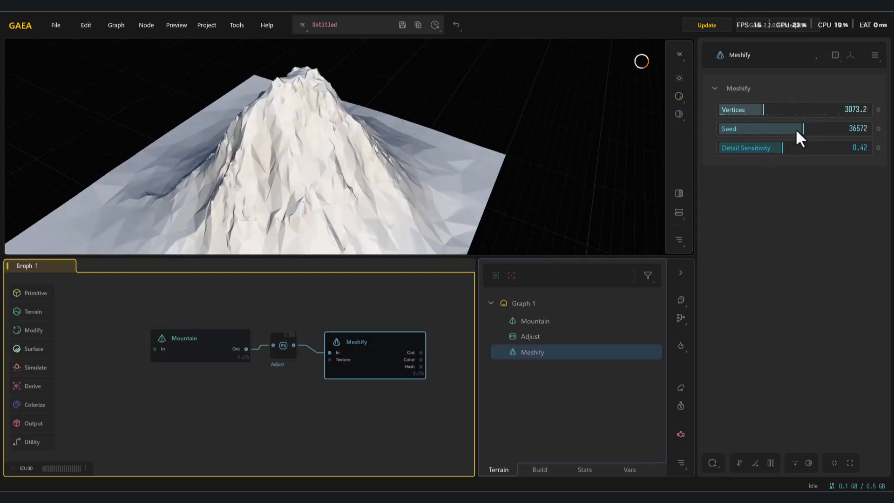
left_click_drag(773, 112, 799, 112)
left_click_drag(464, 165, 310, 124)
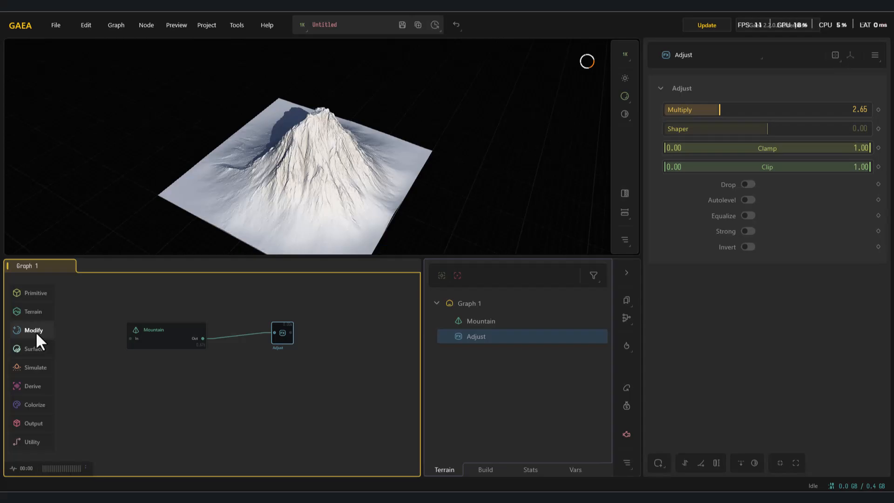
Step: Add an Aperture node and connect the Adjust node's output to its input
mouse_move(35, 332)
mouse_move(94, 393)
left_click(143, 393)
left_click_drag(193, 401, 382, 333)
scroll(331, 336, "up", 3)
left_click_drag(267, 331, 359, 337)
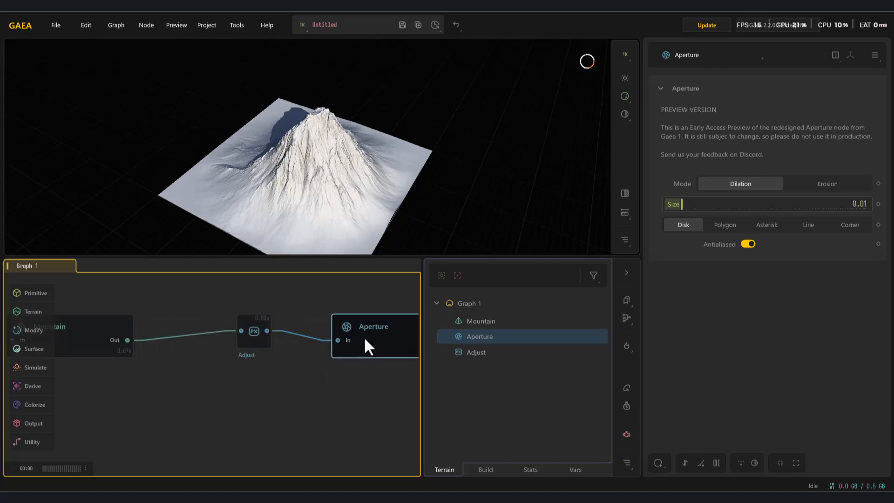
Step: Set the Aperture node's Size to 0.18 using the Disk shape and inspect the terrain
scroll(330, 172, "up", 3)
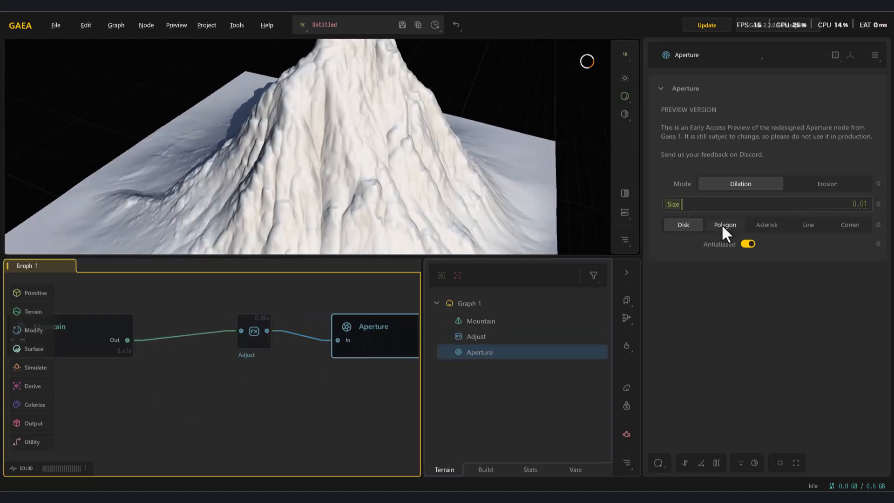
left_click_drag(712, 210, 776, 205)
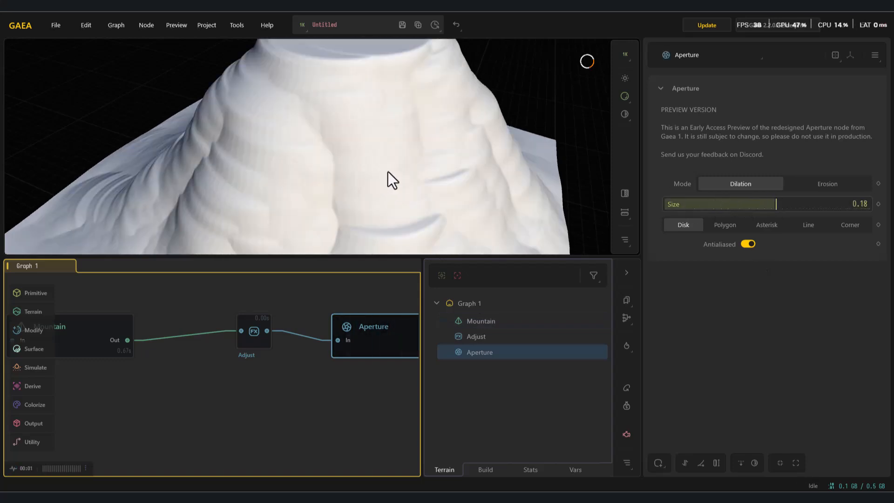
scroll(378, 181, "down", 5)
left_click_drag(383, 183, 312, 181)
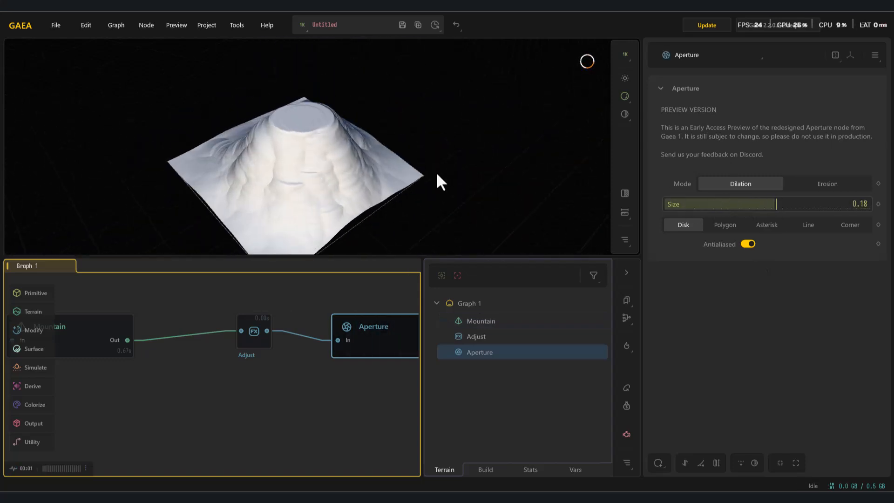
Step: Switch the Aperture to the Polygon shape, reduce its Size, and vary its Vertices Count and Direction
left_click(729, 228)
left_click_drag(741, 205, 706, 206)
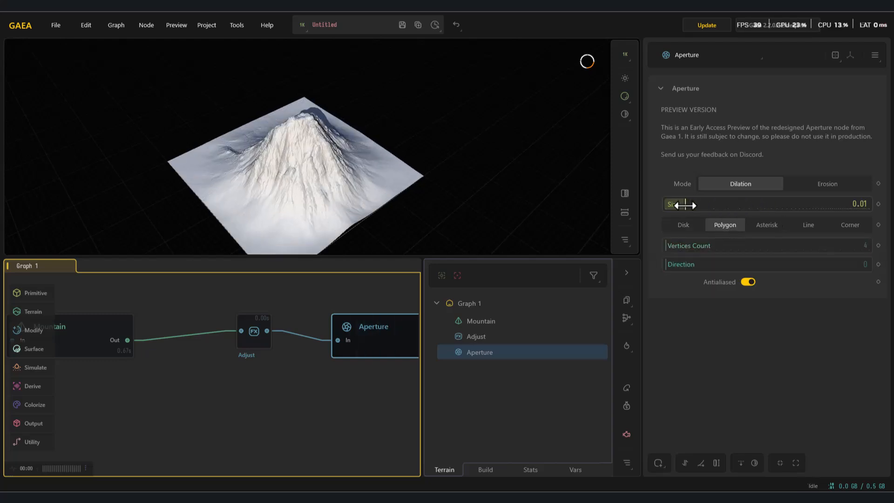
left_click_drag(702, 245, 738, 245)
scroll(312, 185, "up", 5)
left_click_drag(314, 179, 334, 148)
left_click_drag(665, 264, 680, 247)
Step: Switch the Aperture to the Asterisk shape with a Vertices Count of 4 and a Size of 0.03
left_click(768, 226)
scroll(377, 149, "down", 5)
left_click_drag(376, 149, 373, 158)
scroll(505, 201, "up", 3)
left_click_drag(507, 203, 457, 202)
left_click_drag(673, 247, 660, 246)
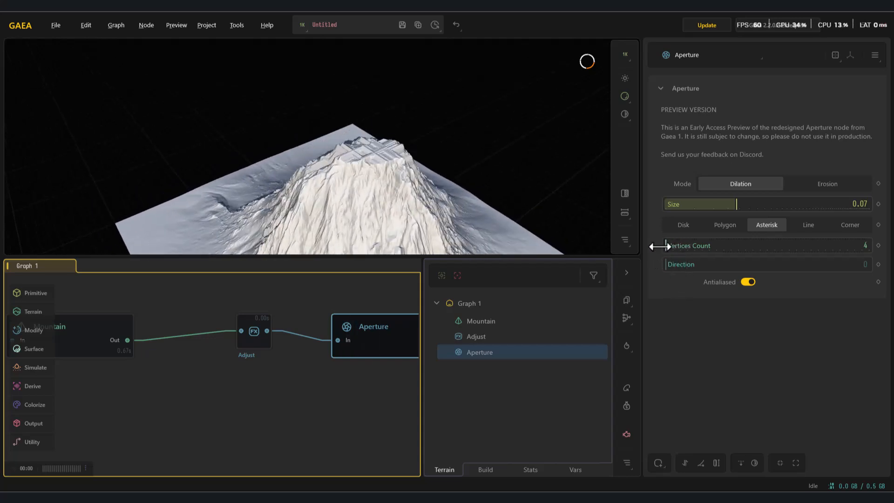
left_click_drag(713, 205, 712, 204)
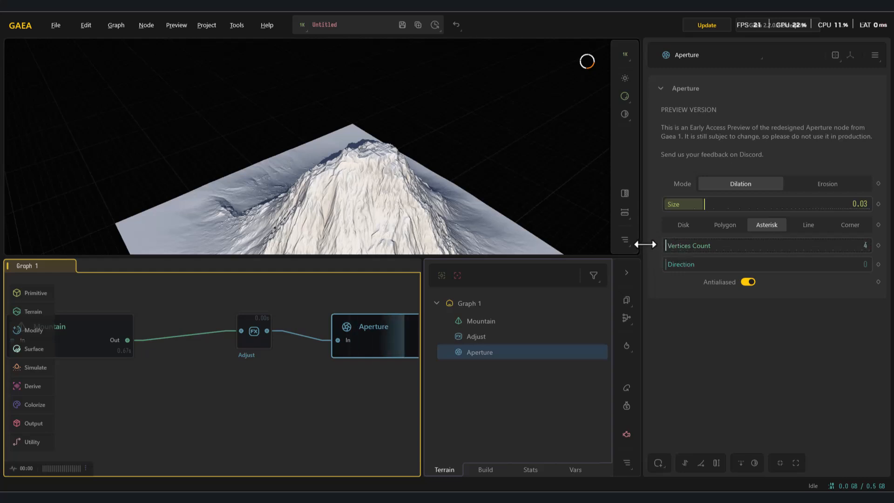
Step: Set the Asterisk aperture's Size to 0.24, trying Vertices Count 14 with Direction 242, and Vertices Count 7 with Direction 42
left_click_drag(421, 183, 559, 200)
left_click_drag(713, 205, 789, 207)
mouse_move(362, 176)
left_mouse_down()
mouse_move(413, 174)
mouse_move(376, 185)
left_mouse_up()
left_click_drag(674, 245, 802, 264)
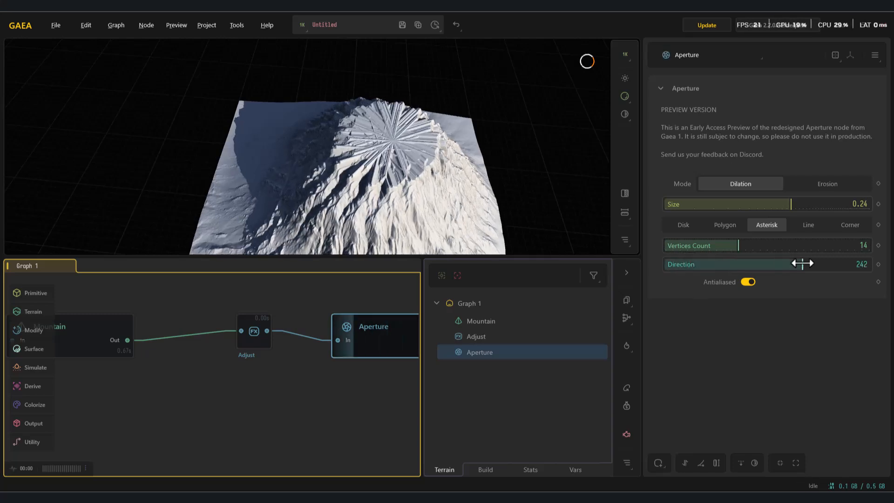
mouse_move(408, 187)
left_mouse_down()
mouse_move(414, 176)
mouse_move(405, 191)
left_mouse_up()
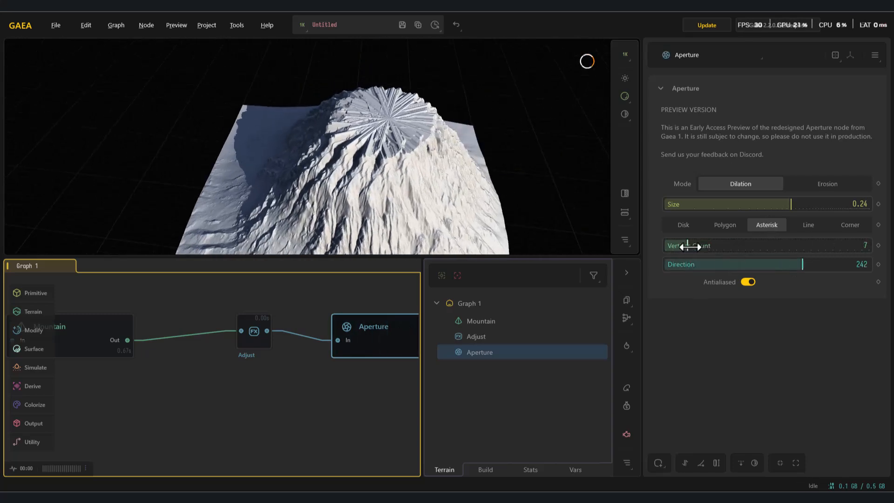
left_click(690, 264)
Step: Switch the Aperture to the Line shape, with Size 0.12 and Direction 176
left_click(808, 224)
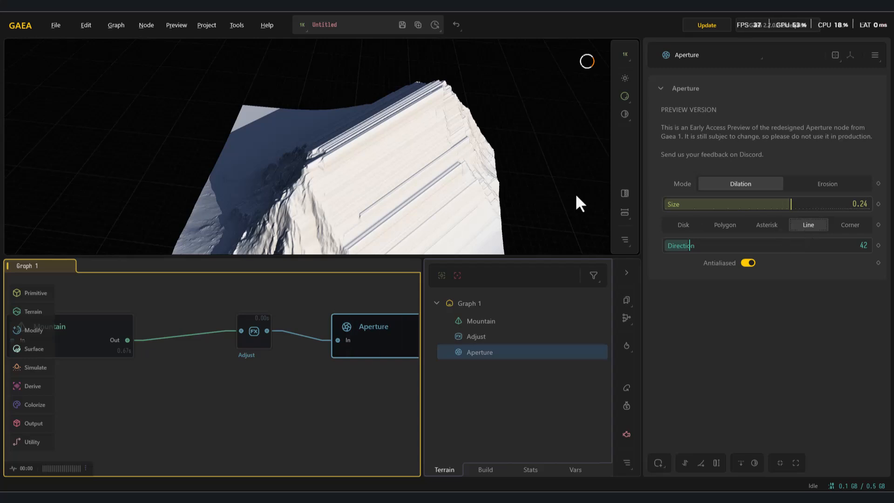
left_click_drag(591, 193, 647, 210)
left_click_drag(761, 205, 758, 205)
left_click_drag(425, 200, 398, 165)
left_click_drag(706, 247, 767, 245)
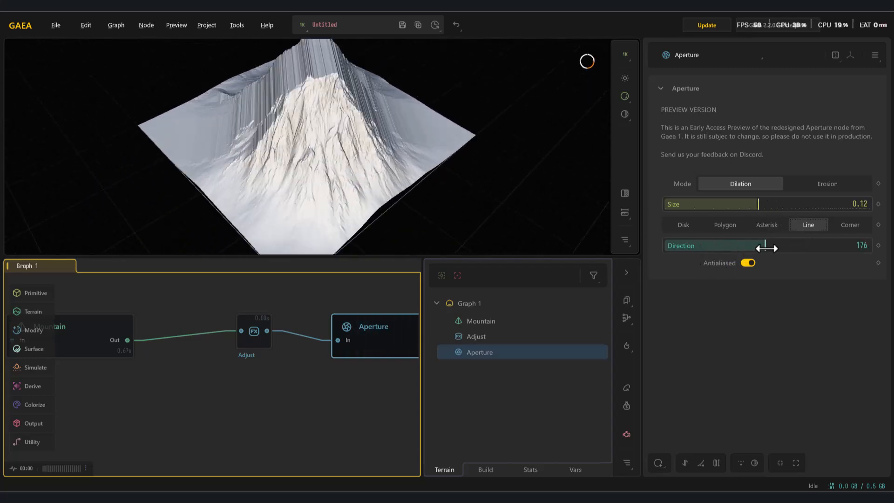
Step: Switch the Aperture to the Corner shape, with Size 0.33, Corner Angle 149 and Direction 151
left_click(846, 226)
left_click_drag(362, 154, 410, 152)
mouse_move(765, 266)
left_mouse_down()
mouse_move(802, 264)
mouse_move(749, 266)
left_mouse_up()
left_click_drag(808, 257, 829, 252)
left_click_drag(772, 210, 808, 206)
left_click_drag(345, 182, 242, 119)
Step: Merge the Aperture and Adjust outputs in a Combine node, trying Add and Screen modes with different Ratios
left_click(387, 332)
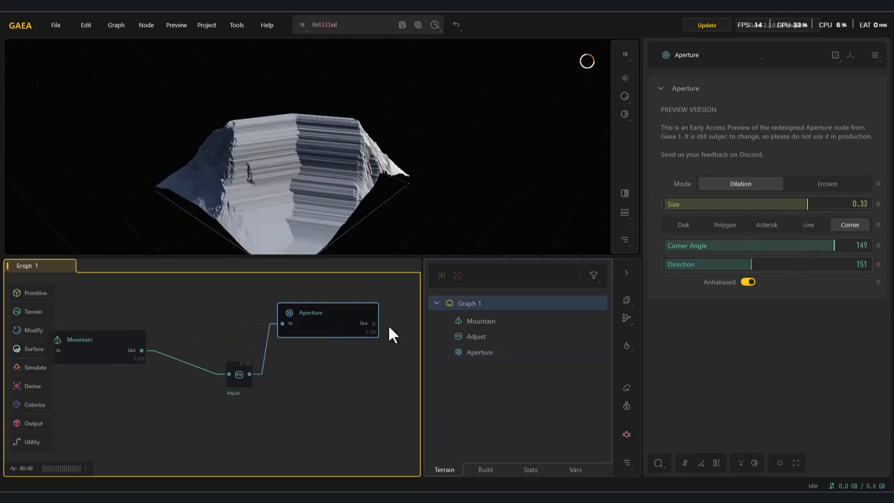
left_click_drag(311, 385, 256, 382)
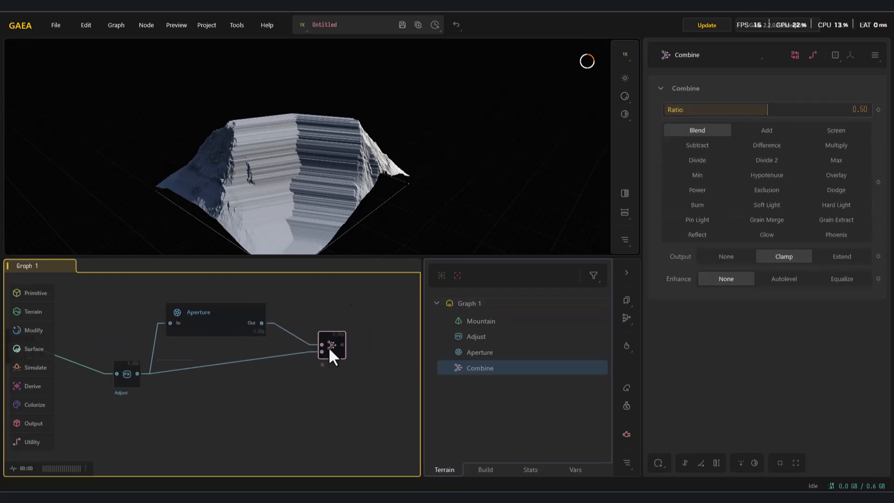
left_click(767, 130)
left_click_drag(779, 110, 720, 111)
left_click(825, 131)
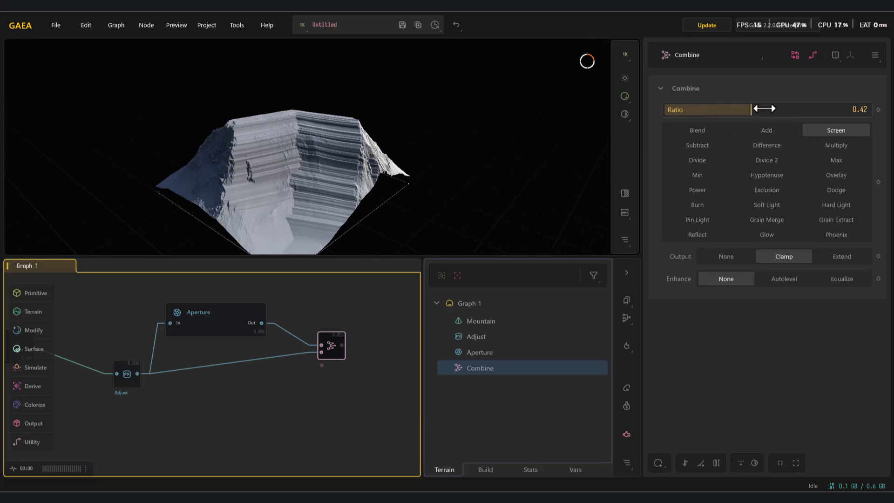
Step: Set the Corner aperture's Size to 0.14
left_click(127, 376)
left_click(230, 328)
left_click_drag(801, 204, 766, 204)
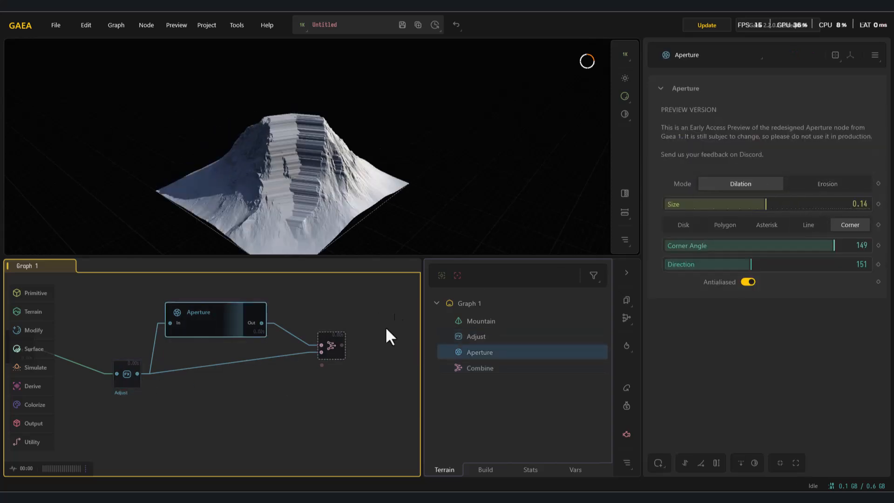
Step: Try the Combine node's Difference, Hypotenuse, Divide and Divide 2 modes, return to Difference and lower the Ratio
left_click(331, 349)
left_click(764, 146)
left_click(751, 177)
left_click(763, 160)
left_click(741, 175)
left_click(697, 160)
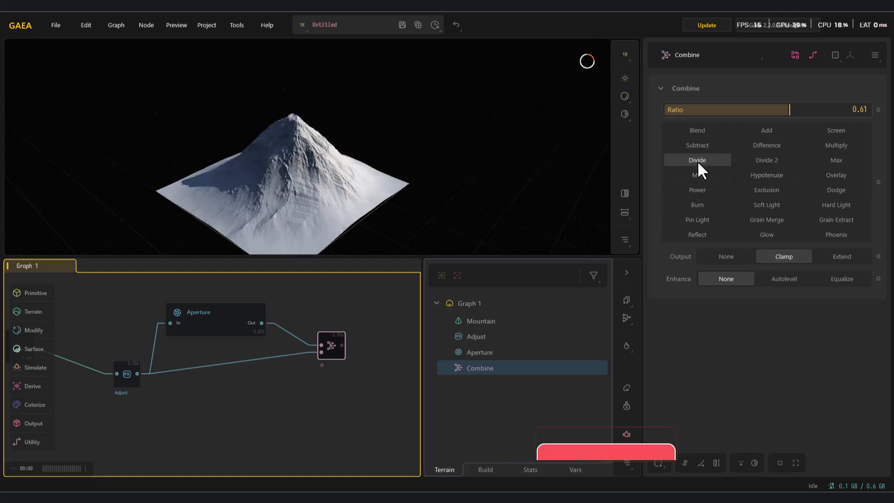
left_click(767, 160)
left_click(766, 145)
left_click_drag(805, 110, 751, 112)
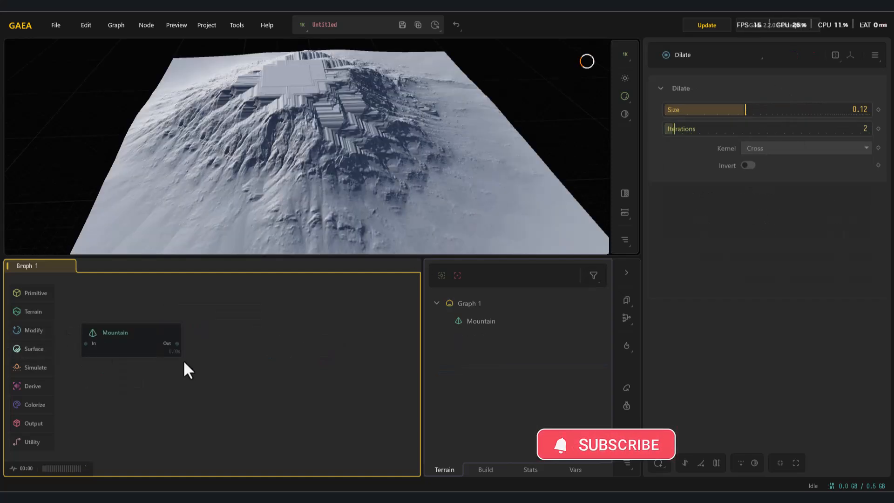
Step: Add a Dilate node after the Mountain node
left_click(111, 347)
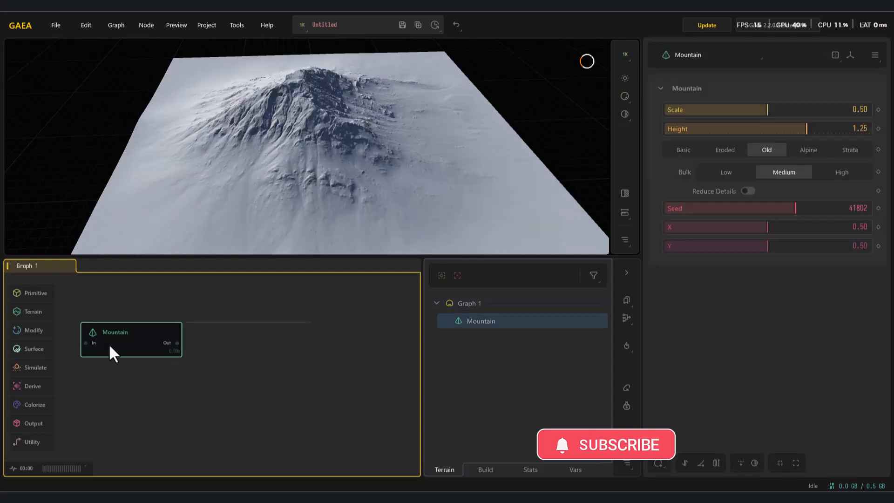
mouse_move(34, 329)
mouse_move(101, 390)
left_click(146, 405)
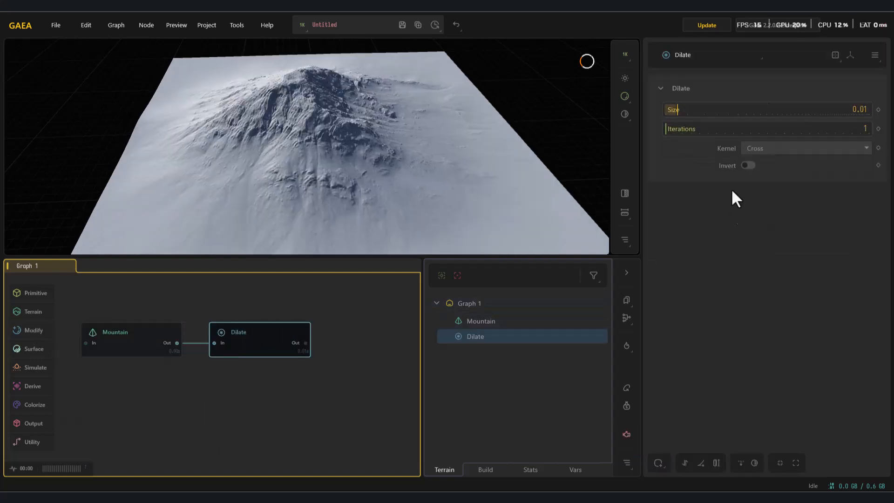
Step: Set the Dilate node's Size to 0.11 and Iterations to 4, trying the Rectangle kernel and the Line kernel
left_click_drag(696, 107, 691, 129)
left_click(762, 148)
left_click(762, 176)
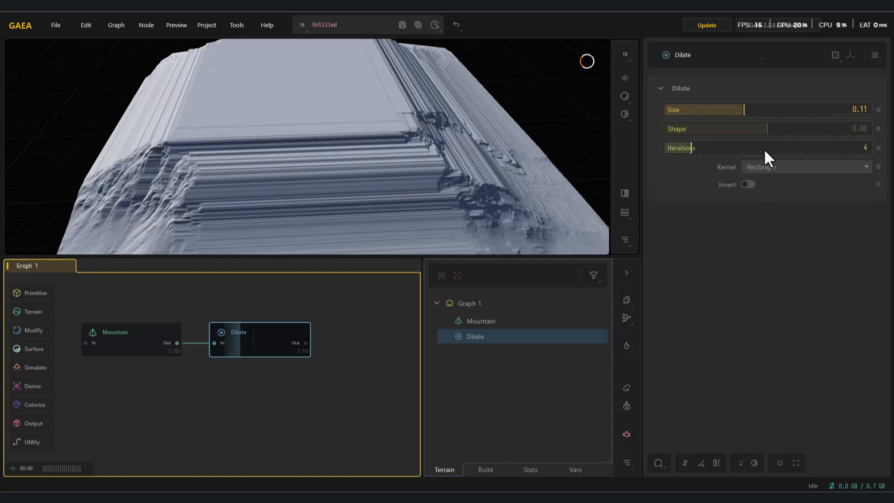
left_click(772, 166)
left_click(761, 201)
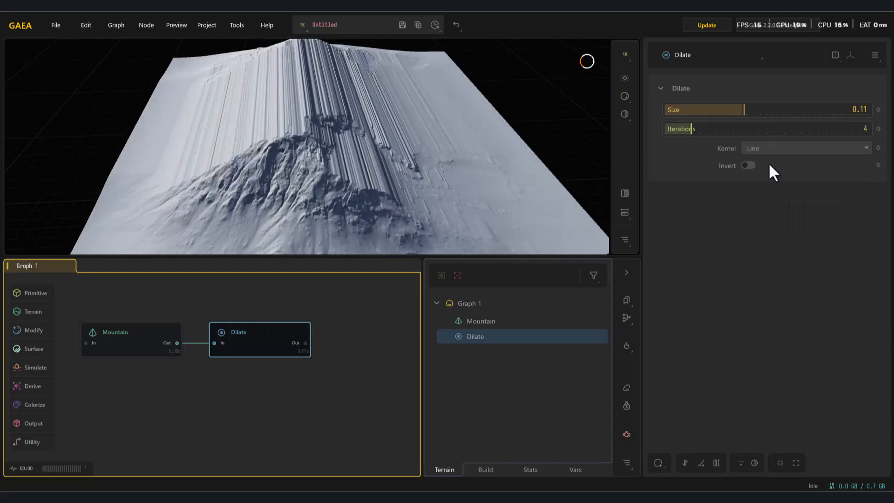
Step: Switch the Dilate node to another Kernel option and lower its Size slightly
left_click(768, 148)
left_click(765, 204)
left_click_drag(740, 109, 728, 109)
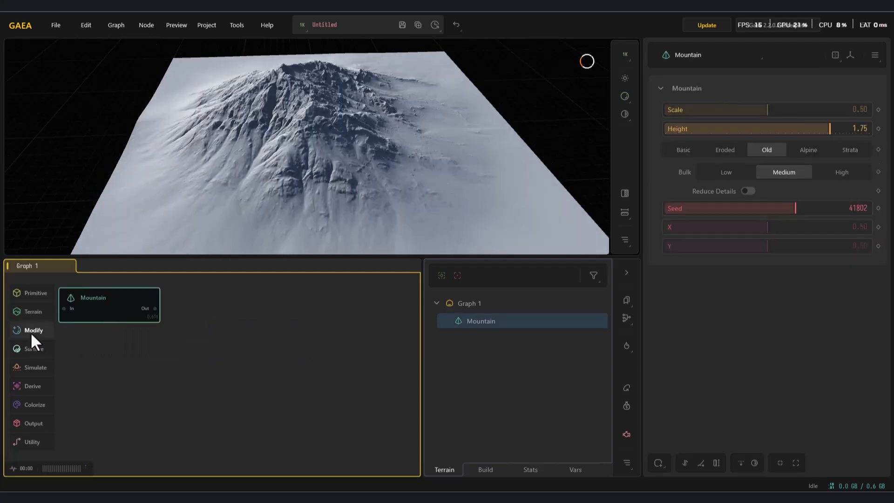
Step: Add a Distance node from the Transform group after the Mountain node
left_click(31, 331)
mouse_move(100, 391)
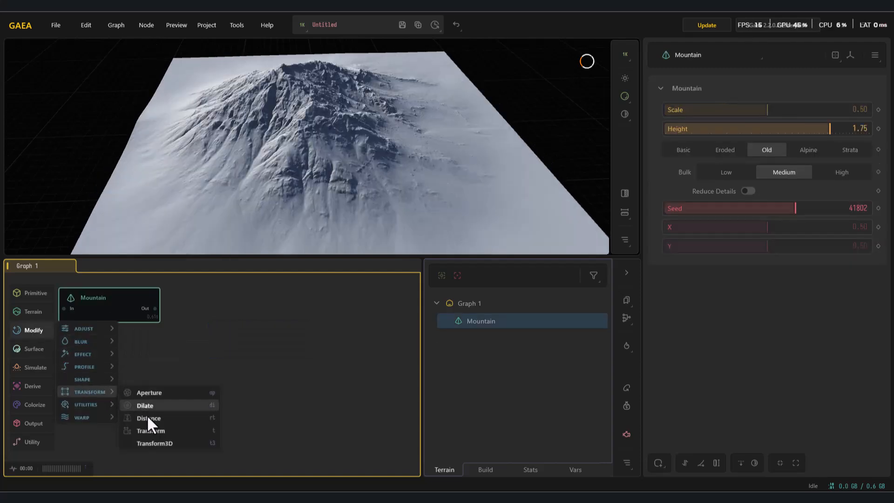
left_click(149, 407)
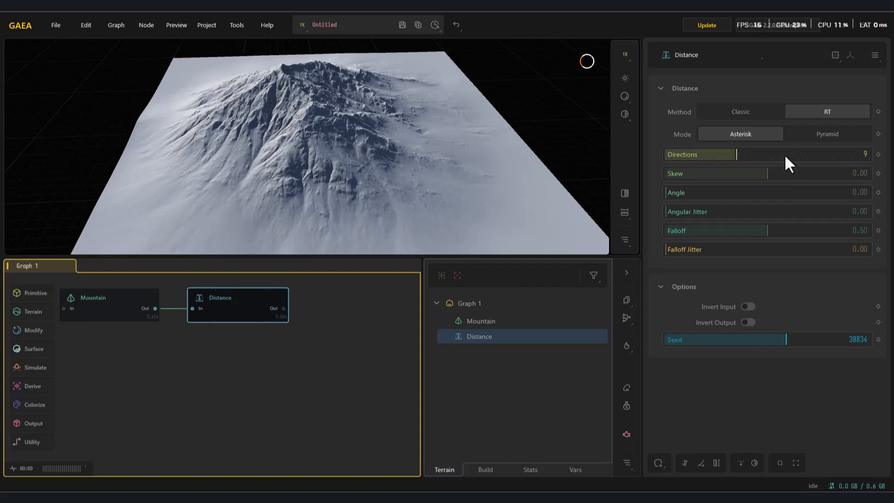
Step: Set the Distance node's Skew to -0.52 and Angle to 156.76, adjust Angular Jitter and Falloff, and choose the Classic method
left_click_drag(726, 177, 715, 178)
left_click_drag(357, 190, 410, 192)
left_click_drag(689, 192, 755, 193)
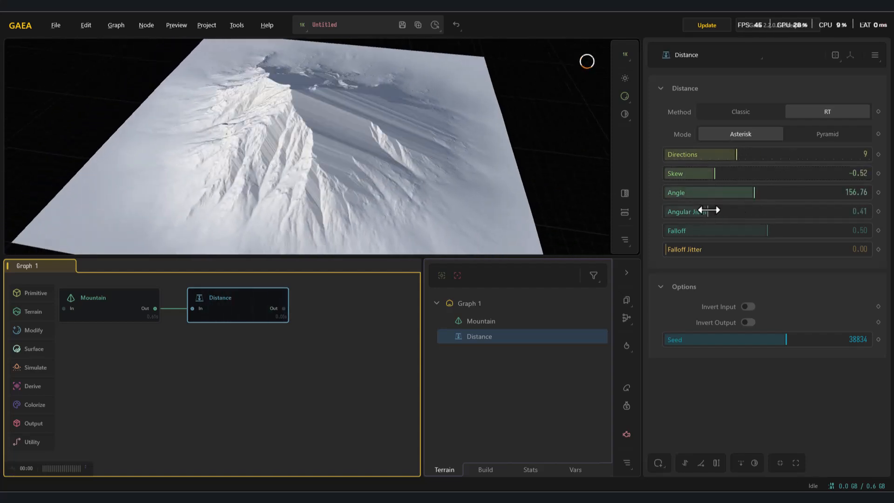
left_click_drag(759, 233, 770, 233)
left_click(751, 112)
Step: Add a Height node fed by the Mountain node, with a Range of 0.00 to 0.56 and a Falloff of 0.26
left_click_drag(223, 313, 303, 354)
left_click_drag(155, 309, 183, 388)
type("h")
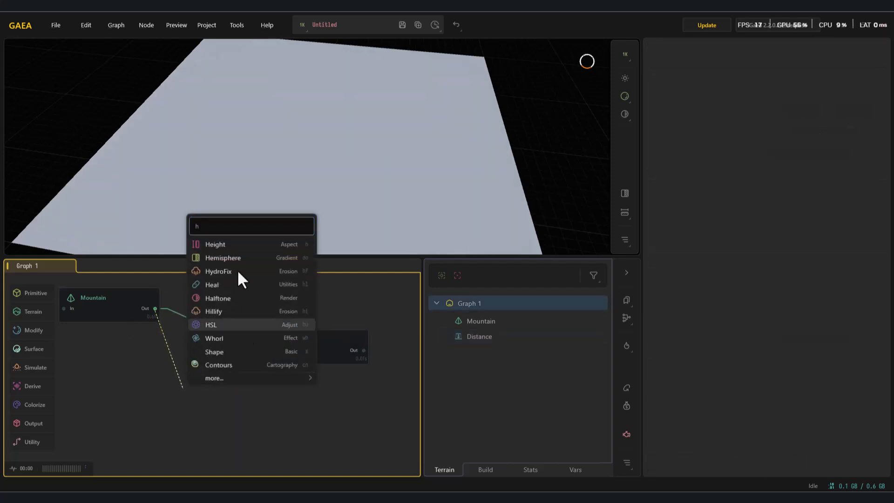
key("Return")
left_click(781, 111)
left_click_drag(712, 131, 726, 137)
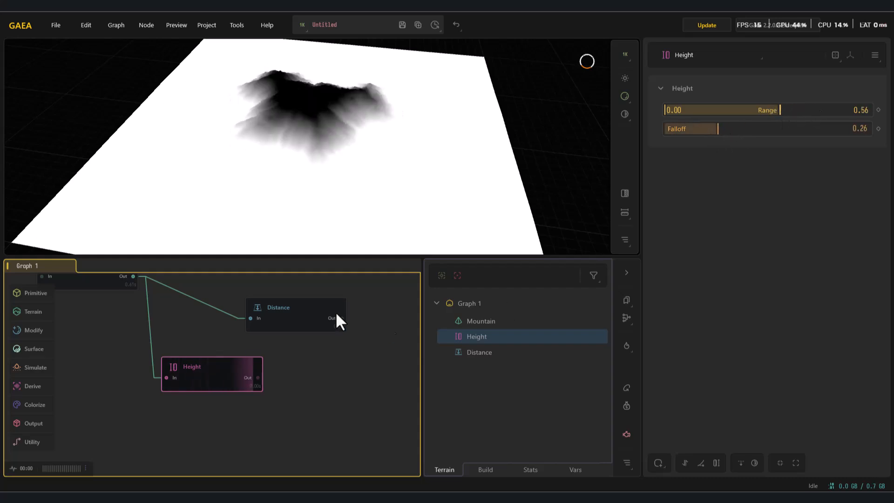
Step: Connect the Height node's output to the Distance node's input and adjust the Distance settings
left_click(326, 322)
left_click_drag(254, 318, 252, 318)
left_click_drag(789, 129, 832, 132)
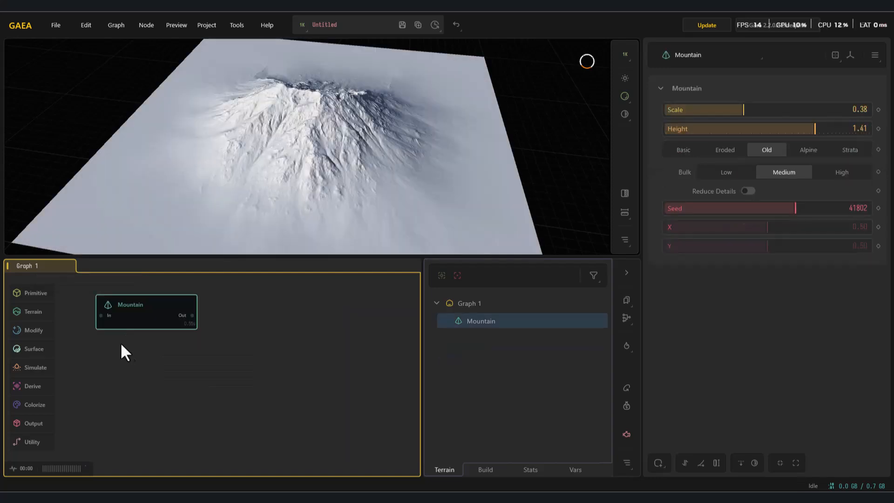
Step: Add a Transform node after the Mountain node
mouse_move(35, 331)
mouse_move(98, 391)
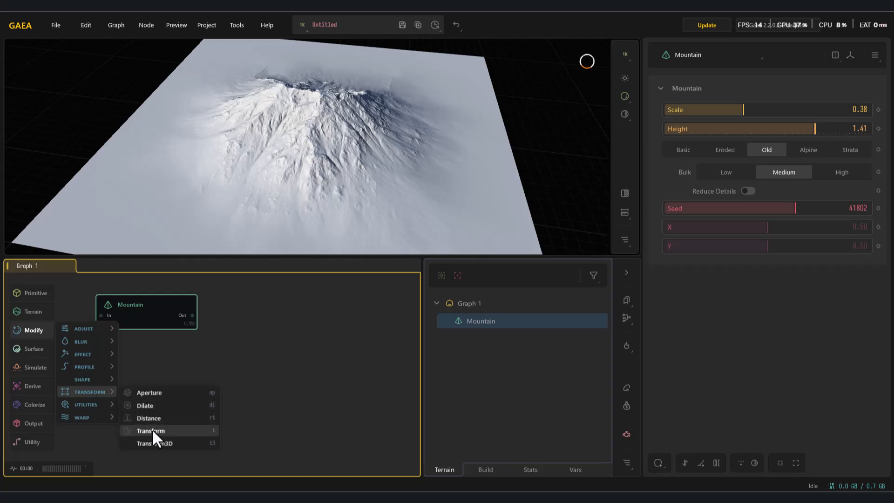
left_click(152, 430)
Step: Increase the Transform node's Offset X and Offset Y, adjust Offset Z, reduce the uniform Scale and increase the rotation Angle
left_click_drag(769, 111, 777, 111)
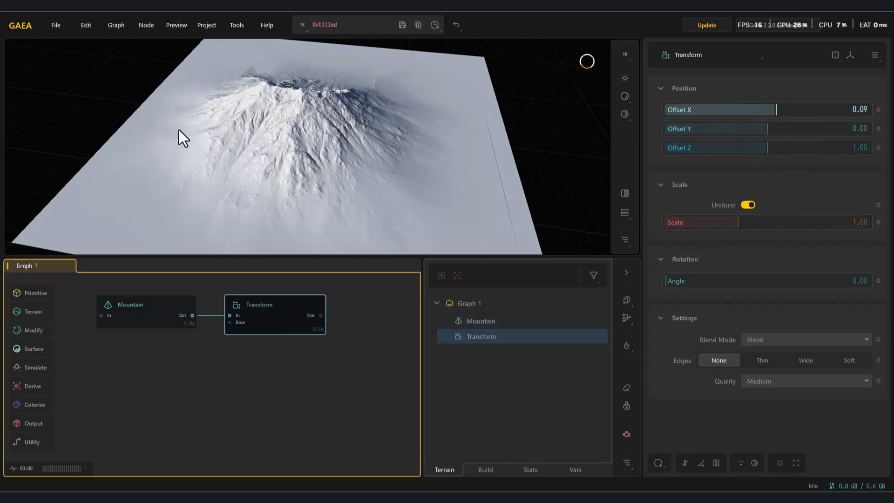
left_click_drag(219, 163, 175, 163)
left_click_drag(777, 111, 818, 111)
left_click_drag(767, 130, 796, 130)
left_click_drag(736, 149, 752, 111)
left_click_drag(744, 228, 716, 225)
left_click_drag(716, 281, 811, 282)
left_click_drag(405, 160, 310, 152)
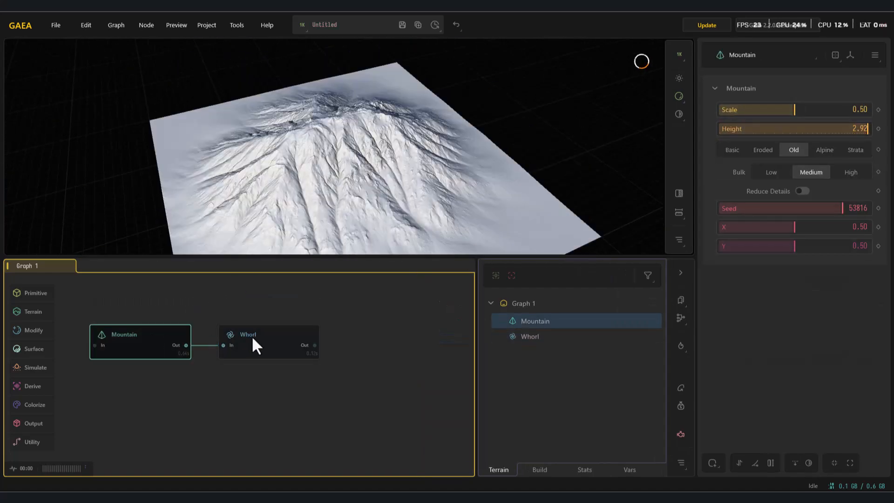
Step: Add a Heal node after the Whorl node and examine the stretched terrain up close
left_click(255, 345)
left_click_drag(314, 189, 279, 255)
mouse_move(33, 330)
mouse_move(103, 411)
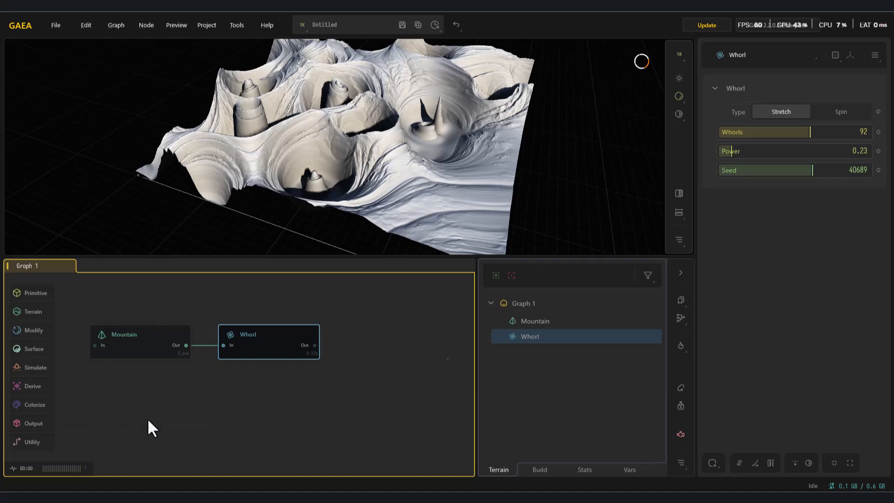
left_click(150, 424)
scroll(334, 137, "up", 5)
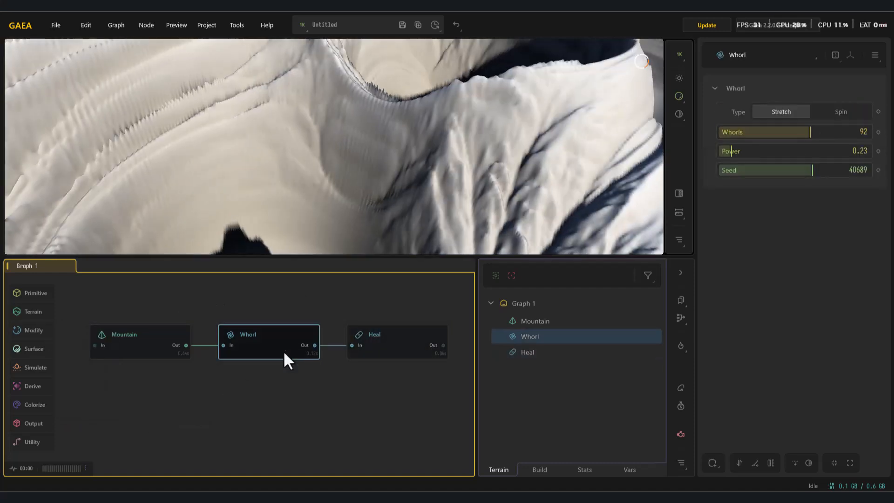
Step: Adjust the healing settings and compare the terrain at the Whorl node and the Heal node
left_click_drag(775, 111, 841, 110)
left_click_drag(726, 132, 767, 133)
left_click(768, 130)
scroll(304, 147, "down", 5)
mouse_move(304, 147)
left_mouse_down()
mouse_move(336, 146)
mouse_move(321, 186)
left_mouse_up()
left_click(269, 344)
left_click(393, 351)
left_click(245, 355)
left_click(391, 353)
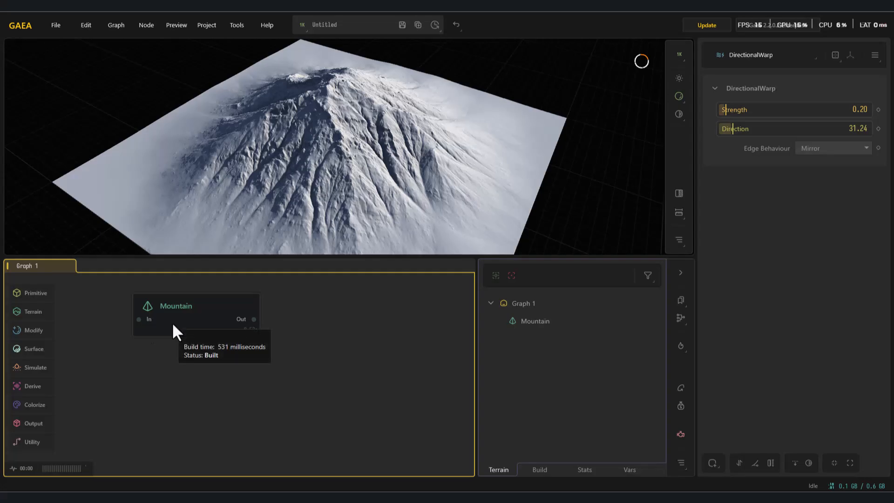
Step: Add a DirectionalWarp node after the Mountain node
left_click(176, 334)
mouse_move(40, 331)
mouse_move(96, 428)
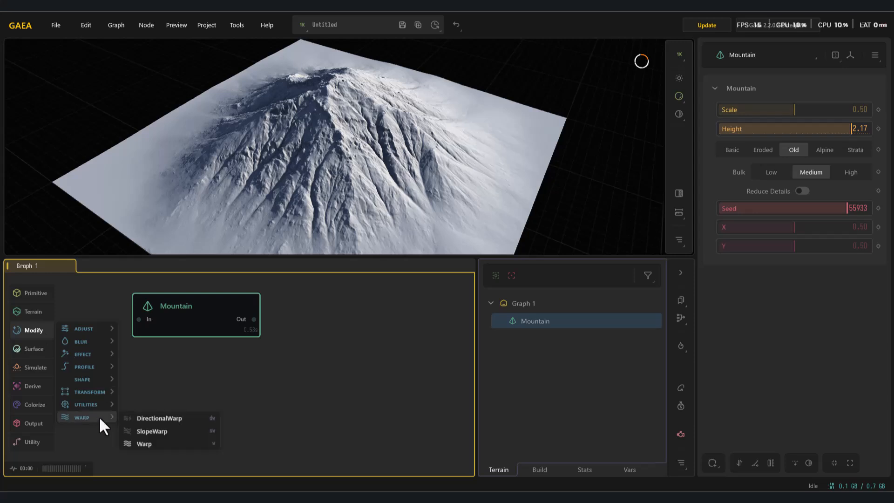
left_click(158, 418)
left_click_drag(166, 325, 157, 325)
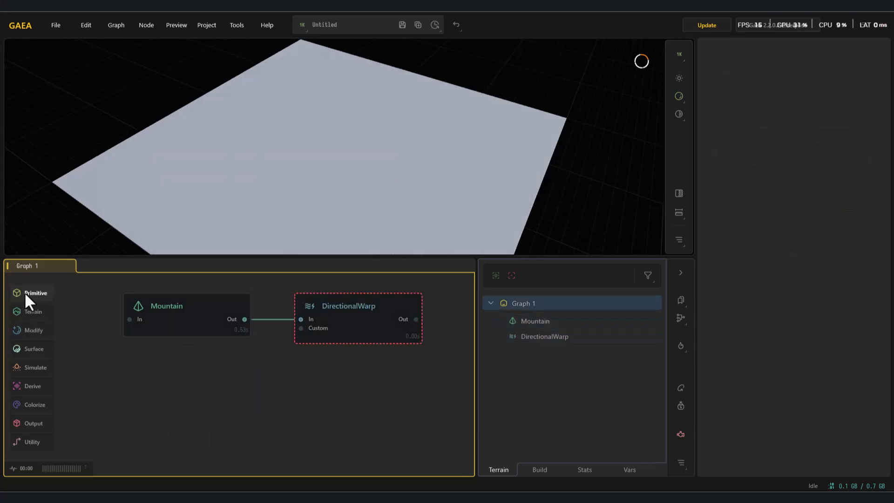
Step: Add a RadialGradient node, connect it to the DirectionalWarp node's Custom input and adjust the warp Strength
mouse_move(38, 295)
mouse_move(96, 327)
left_click(142, 369)
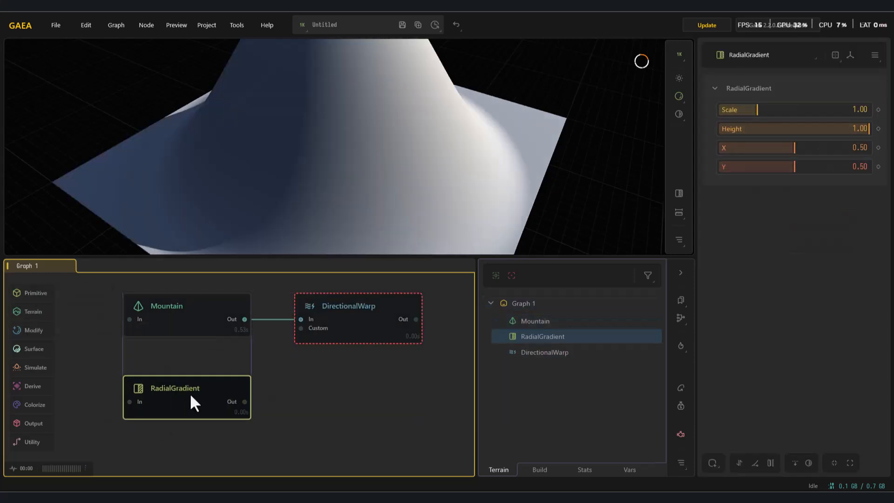
left_click_drag(294, 347, 300, 328)
mouse_move(721, 110)
left_mouse_down()
mouse_move(730, 130)
mouse_move(792, 130)
mouse_move(761, 112)
mouse_move(727, 112)
left_mouse_up()
Step: Replace the RadialGradient node with a Perlin node connected to the DirectionalWarp node's Custom input
left_click(156, 393)
key("Delete")
key("Tab")
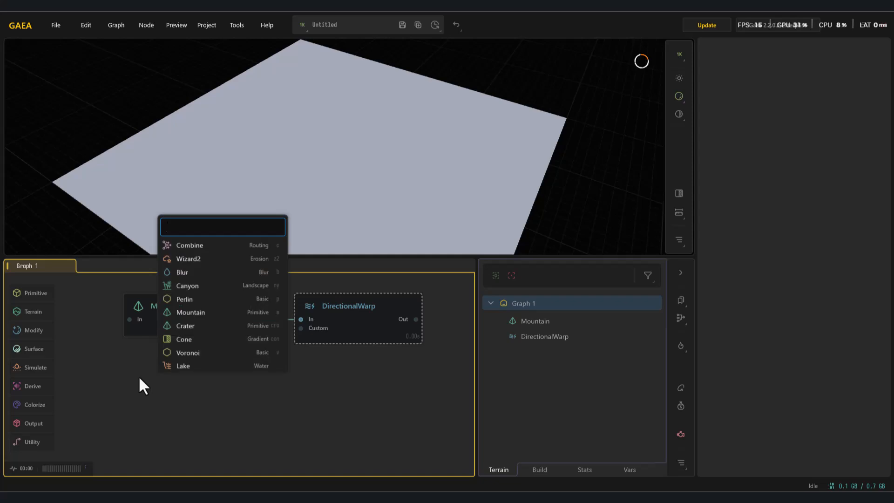
left_click(191, 299)
left_click_drag(306, 333, 302, 329)
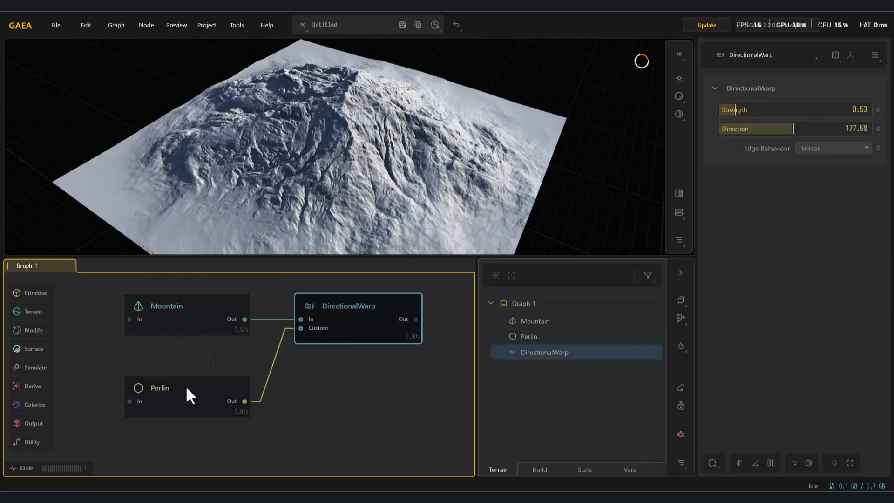
Step: Set the Perlin node's Scale to 0.87, Octaves to 12 and Gain to 0.63
left_click(202, 397)
left_click_drag(837, 135, 837, 151)
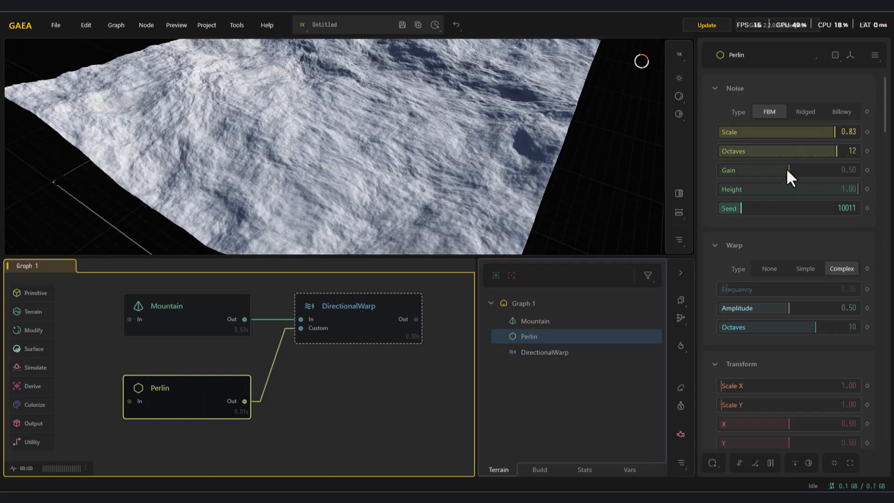
left_click_drag(794, 171, 816, 170)
left_click_drag(834, 134, 841, 135)
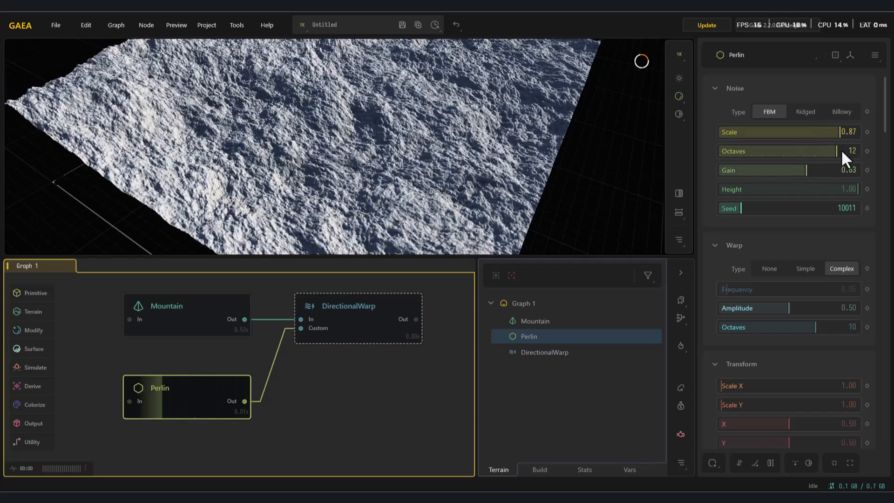
Step: Set the Perlin node's Height to 0.80 and increase the DirectionalWarp node's Strength
left_click(344, 339)
left_click_drag(755, 110, 781, 110)
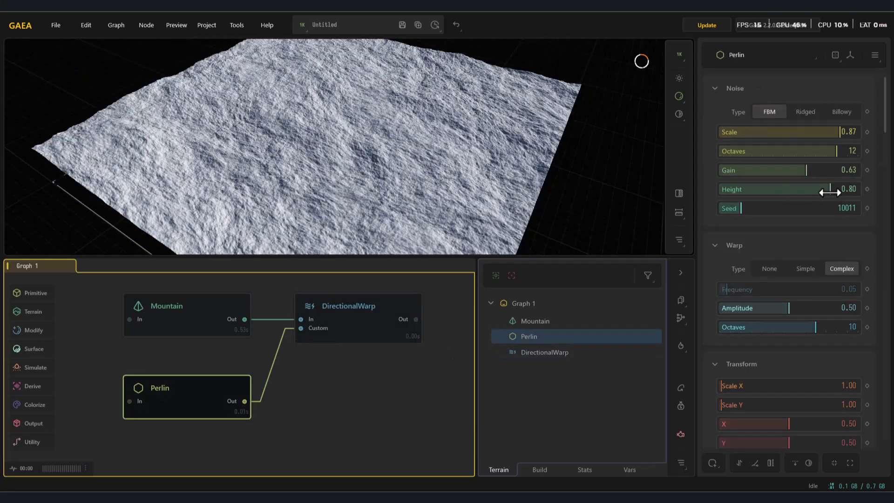
left_click(351, 340)
left_click_drag(788, 110, 822, 129)
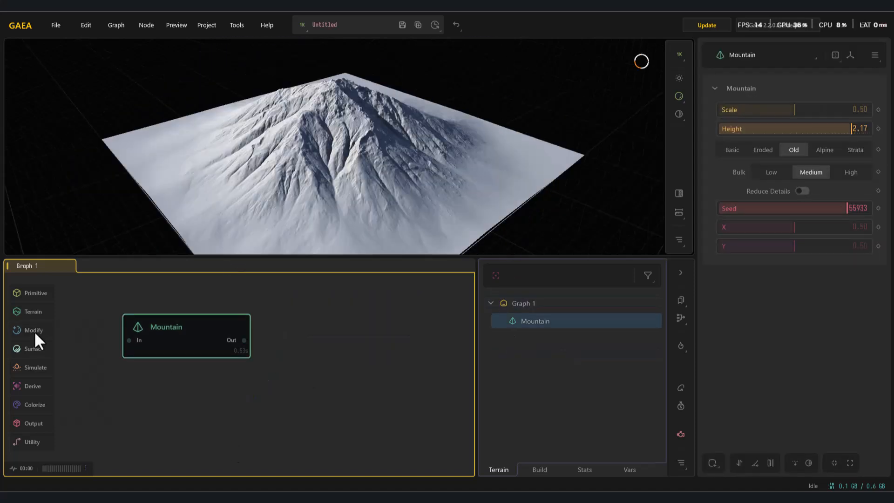
Step: Add a SlopeWarp node after the Mountain node
mouse_move(39, 343)
mouse_move(90, 415)
left_click(146, 429)
Step: Add a Voronoi node below the Mountain node, connect it to the SlopeWarp node's Guide input and display the SlopeWarp result
right_click(167, 401)
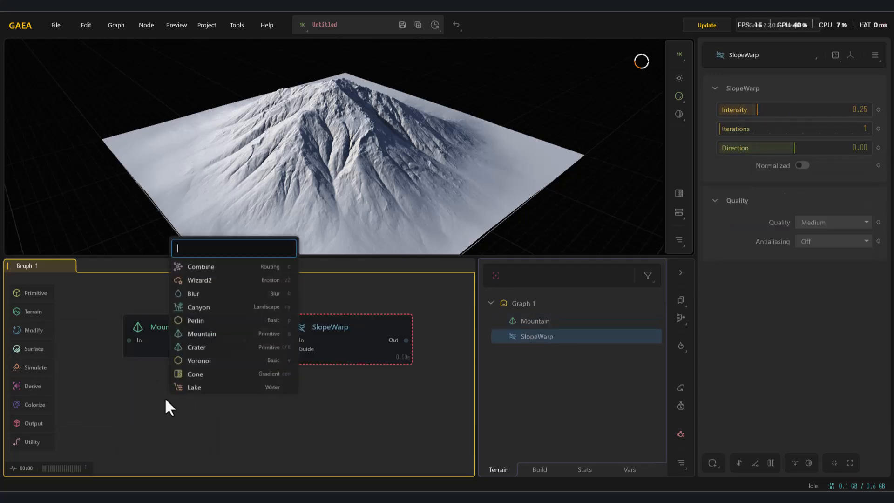
left_click(202, 361)
left_click_drag(217, 401, 141, 395)
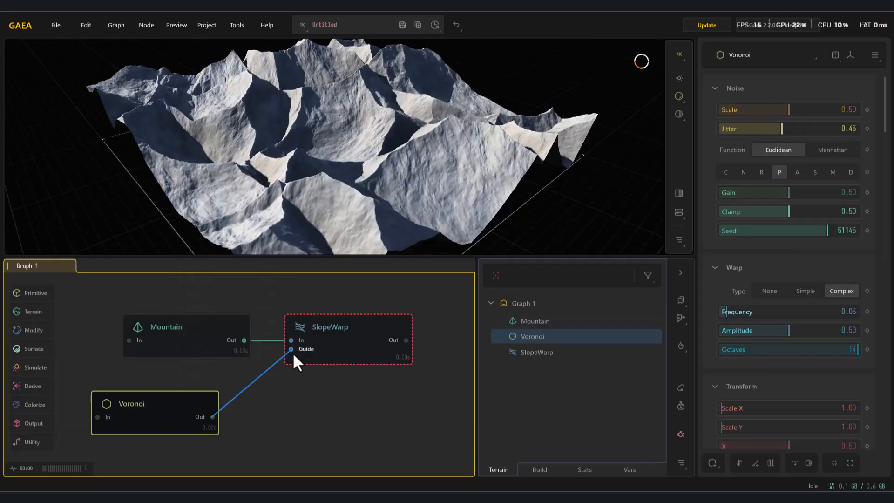
left_click_drag(297, 362, 292, 350)
left_click(340, 350)
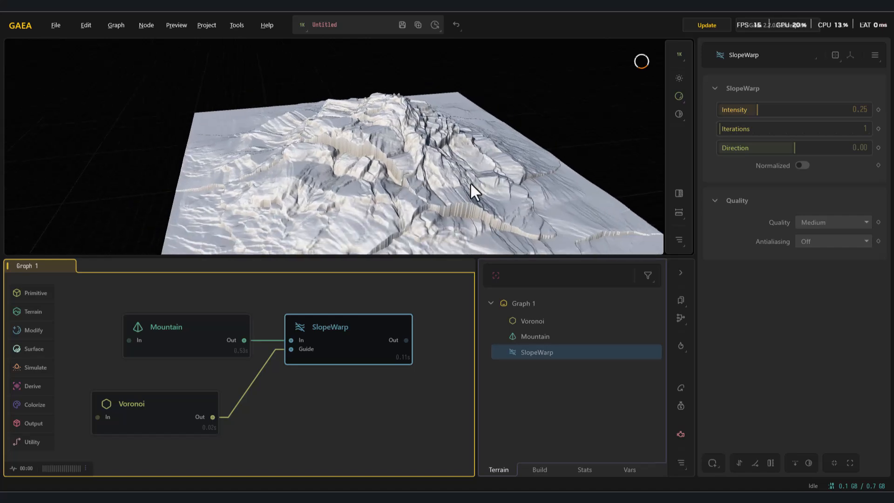
Step: Set the SlopeWarp node's Intensity to 0.16 and Iterations to 3, and try another Voronoi pattern
mouse_move(732, 113)
left_mouse_down()
mouse_move(722, 109)
mouse_move(745, 113)
left_mouse_up()
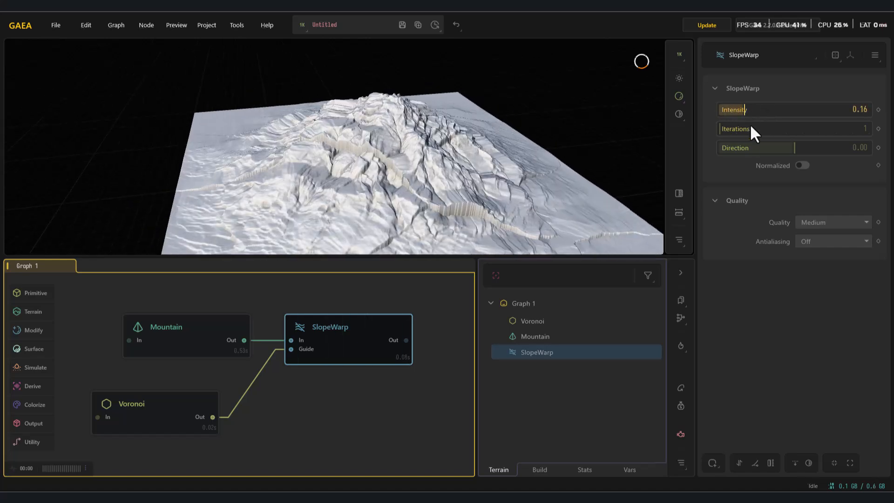
left_click(745, 131)
left_click(175, 420)
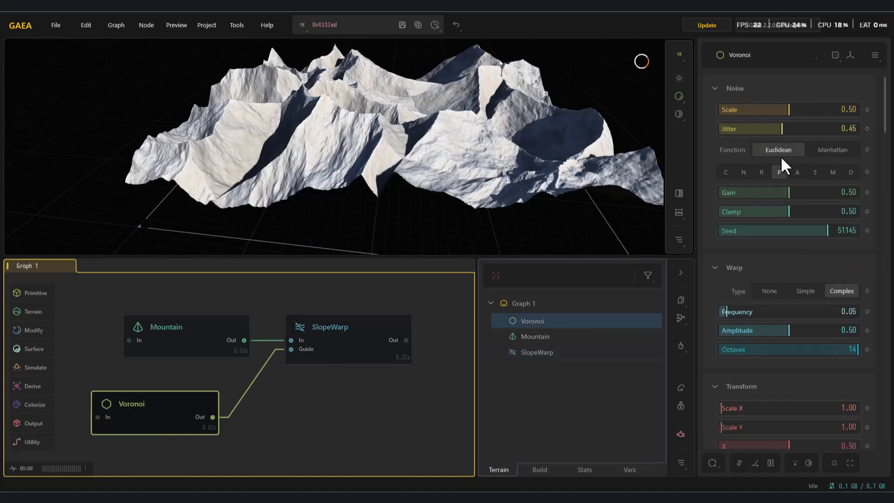
left_click(325, 360)
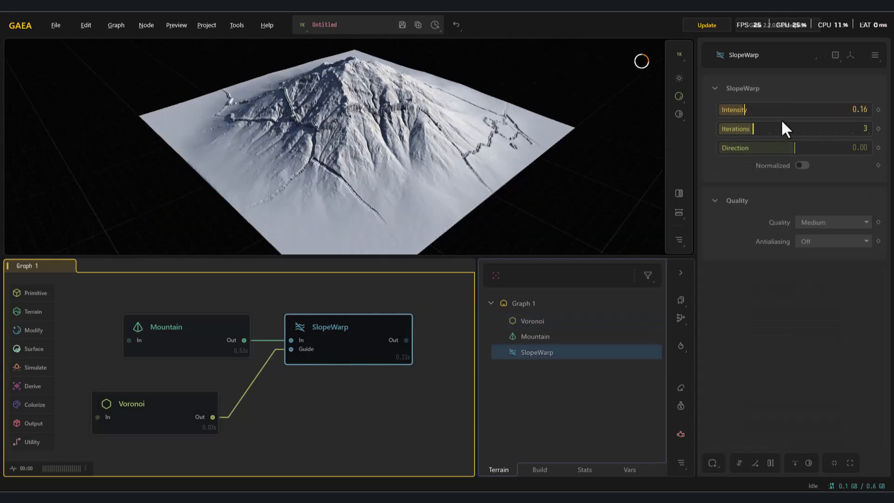
Step: Set the SlopeWarp node's Intensity to 0.44 and Iterations to 6, switch the Voronoi pattern to S and compare with the Mountain
left_click(787, 110)
left_click(795, 131)
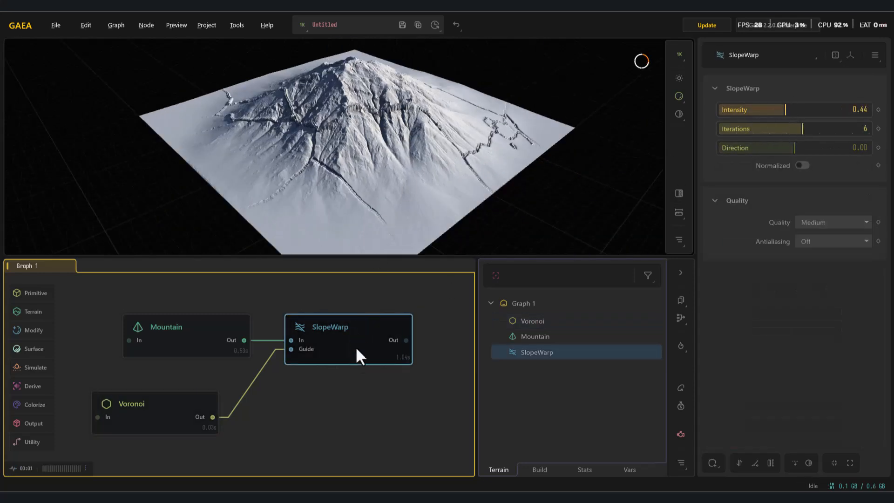
left_click(181, 423)
left_click(817, 177)
left_click(353, 355)
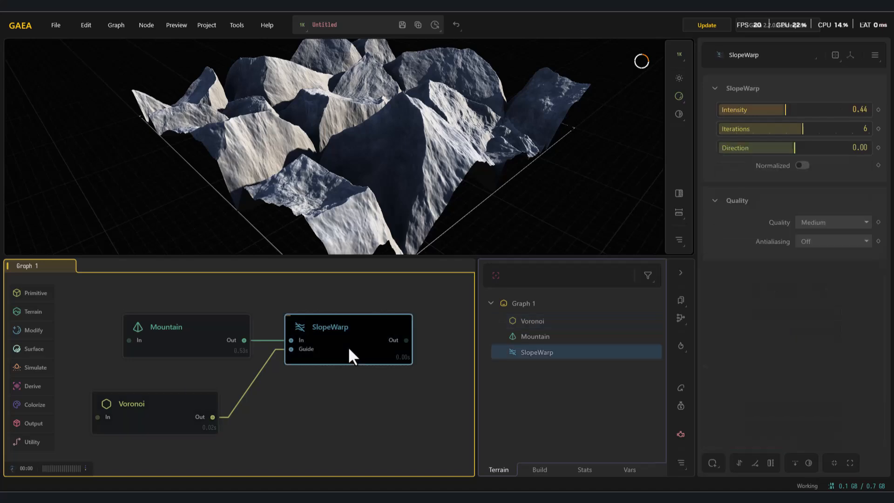
left_click_drag(267, 223, 527, 210)
left_click(190, 340)
left_click(341, 349)
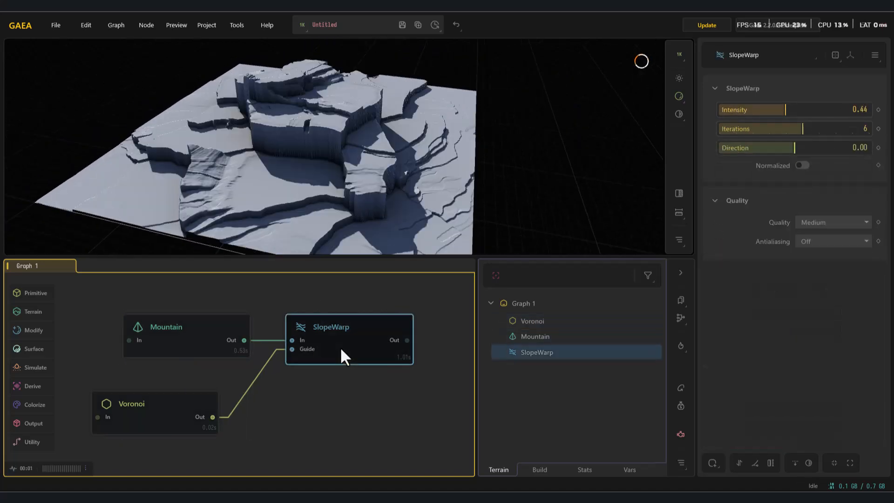
Step: Switch the Voronoi pattern to M and set the SlopeWarp node's Iterations to 2 and Intensity to 0.69
left_click(191, 410)
left_click(840, 175)
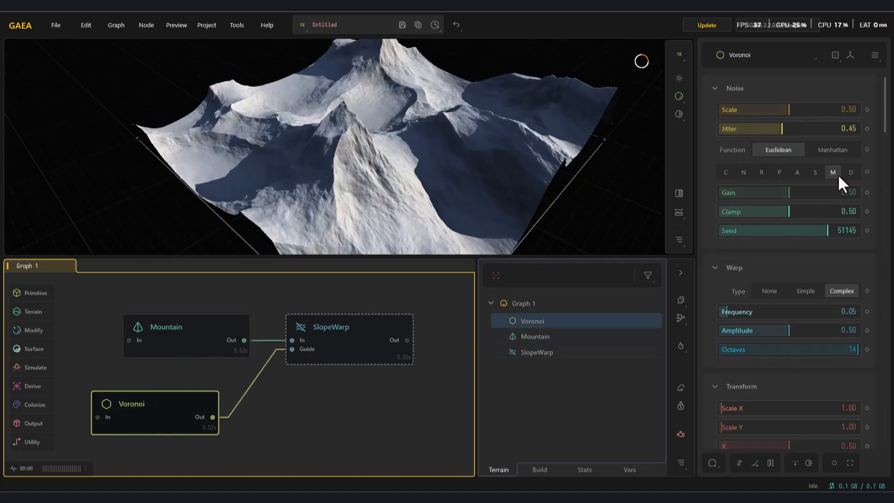
left_click(346, 326)
left_click_drag(782, 133, 738, 128)
left_click_drag(794, 110, 822, 106)
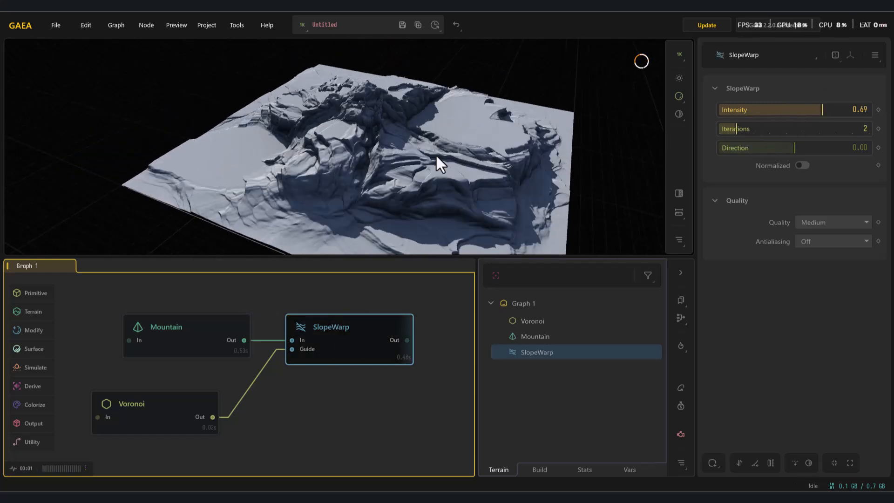
left_click_drag(368, 186, 423, 174)
Step: Delete the Voronoi guide node and select the SlopeWarp node
left_click(164, 424)
key("Delete")
mouse_move(37, 332)
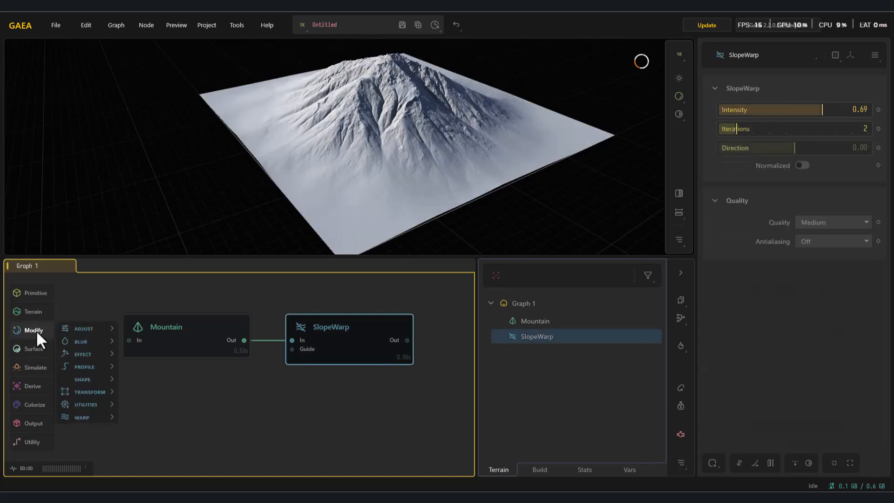
left_click(333, 340)
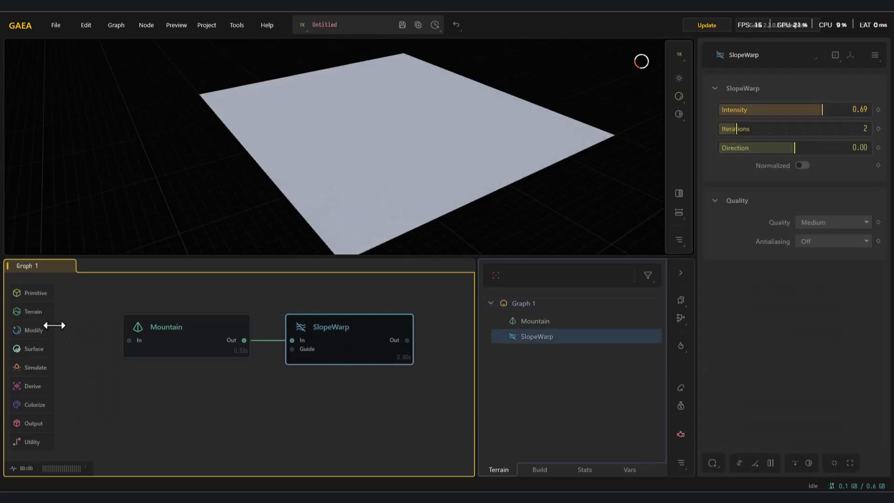
Step: Add a DotNoise node with Iterations 166, detach it from the SlopeWarp output and connect it to SlopeWarp's Guide input
mouse_move(39, 294)
mouse_move(84, 321)
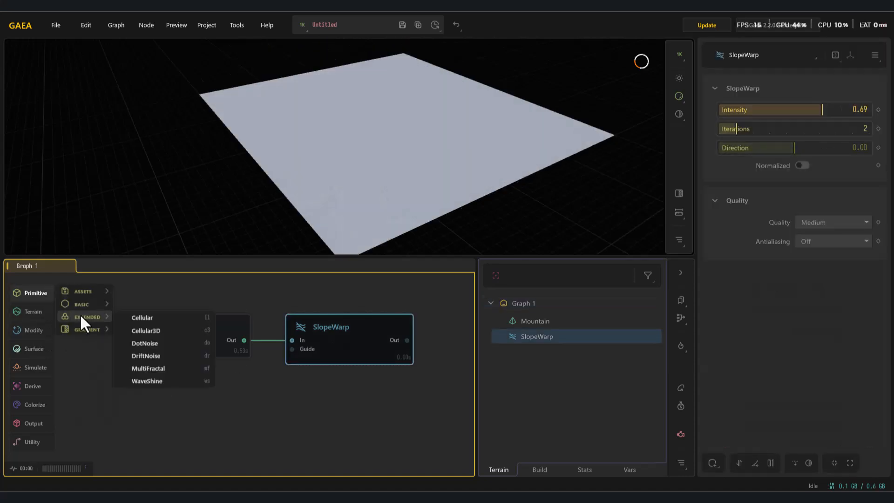
left_click(146, 347)
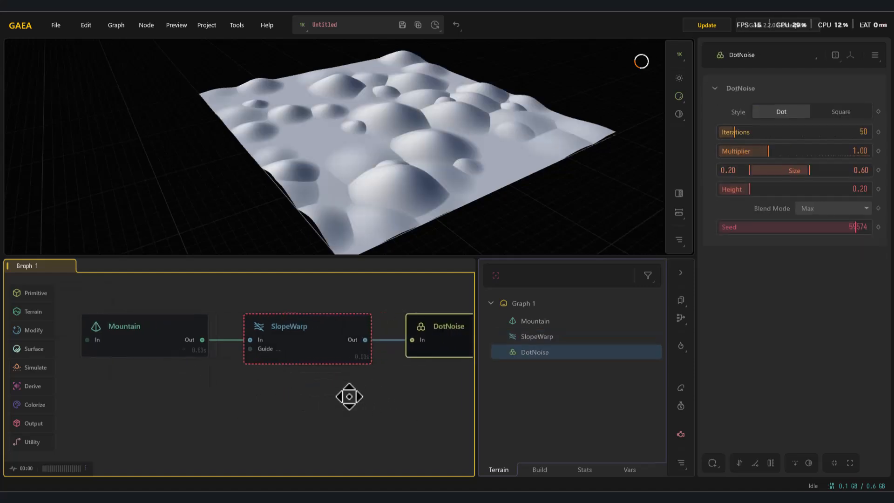
left_click(375, 324)
left_click_drag(401, 345, 113, 423)
left_click_drag(735, 133, 768, 135)
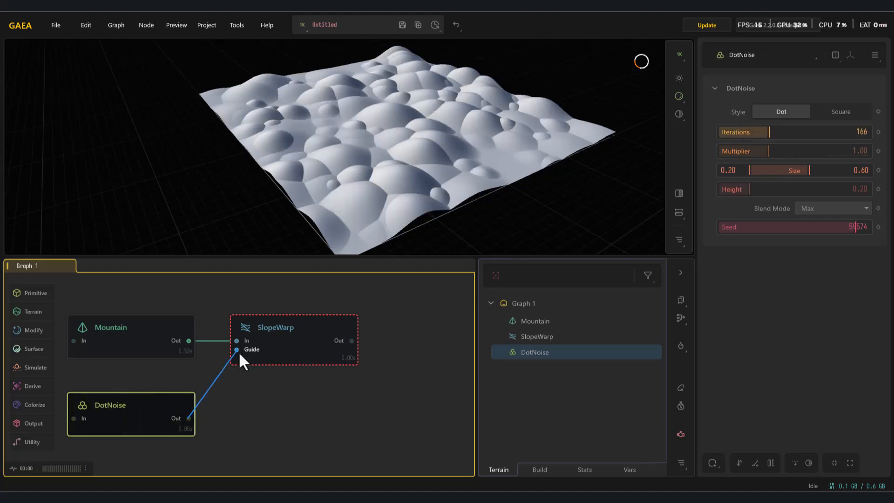
left_click_drag(246, 362, 236, 350)
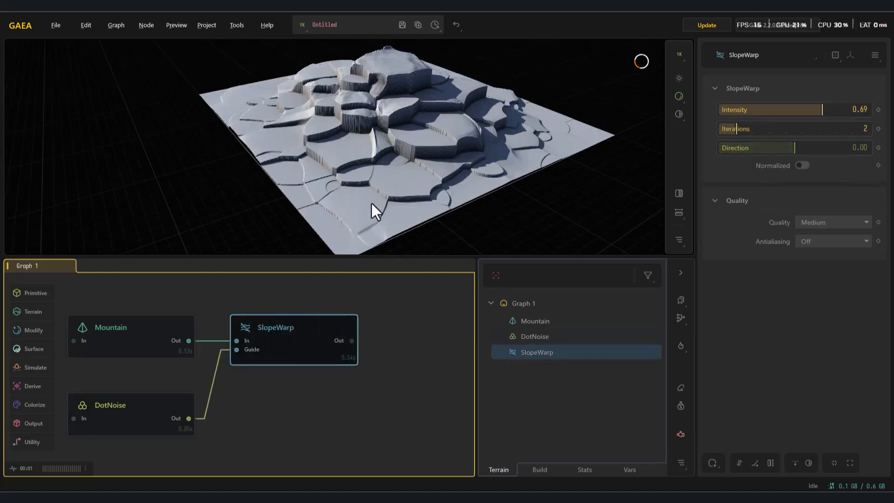
Step: Set the SlopeWarp node's Intensity to 0.16, Iterations to 1 and Direction to about 73.71
left_click(778, 113)
left_click_drag(760, 109, 744, 111)
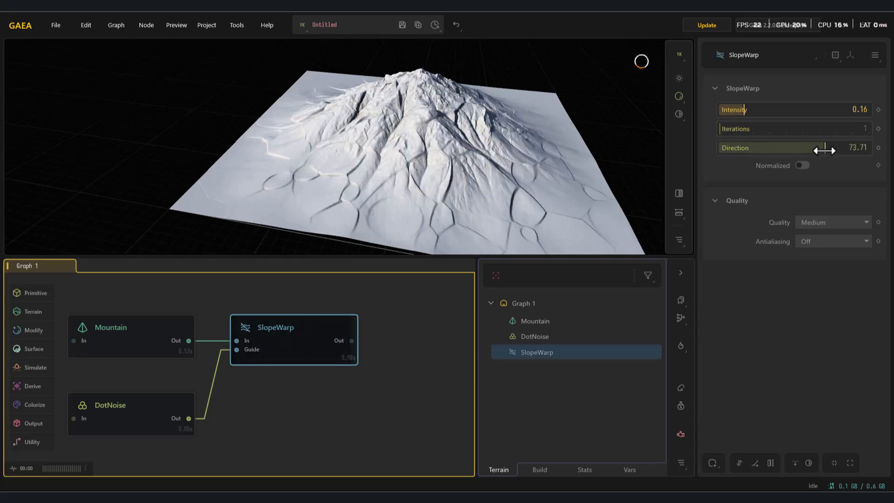
left_click_drag(516, 177, 472, 152)
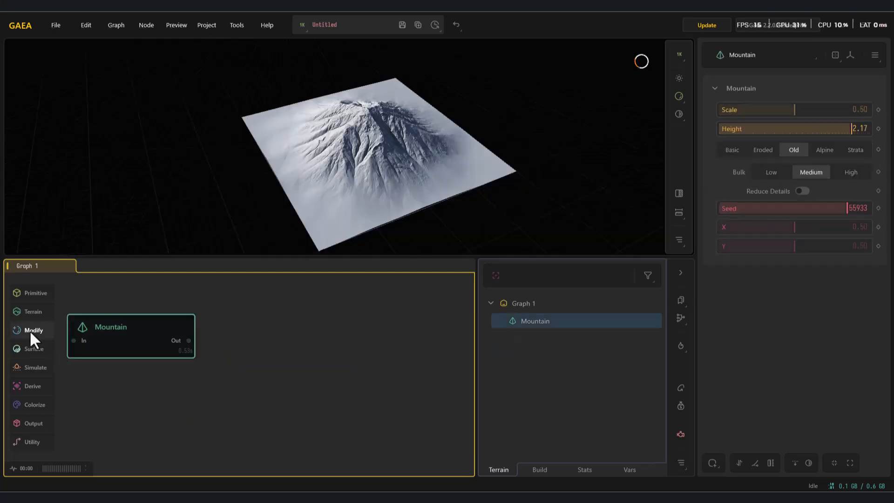
Step: Add a Warp node after the remaining Mountain node
mouse_move(21, 343)
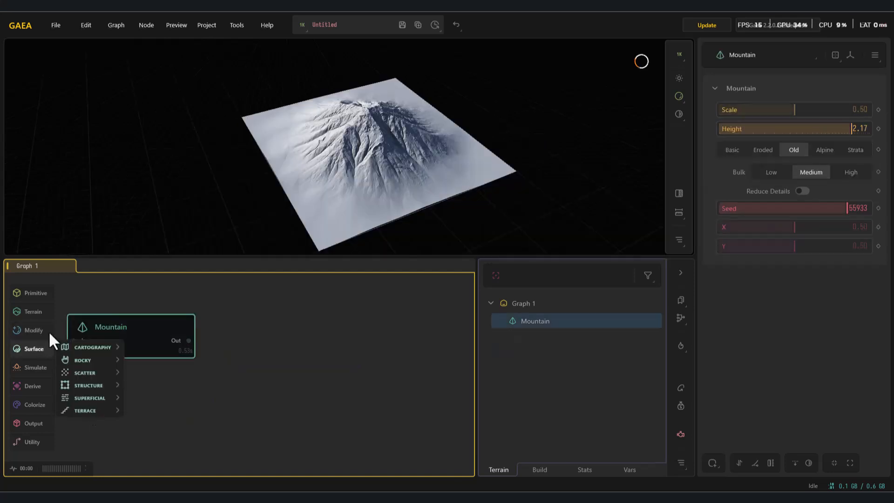
mouse_move(100, 421)
left_click(149, 443)
scroll(403, 184, "up", 5)
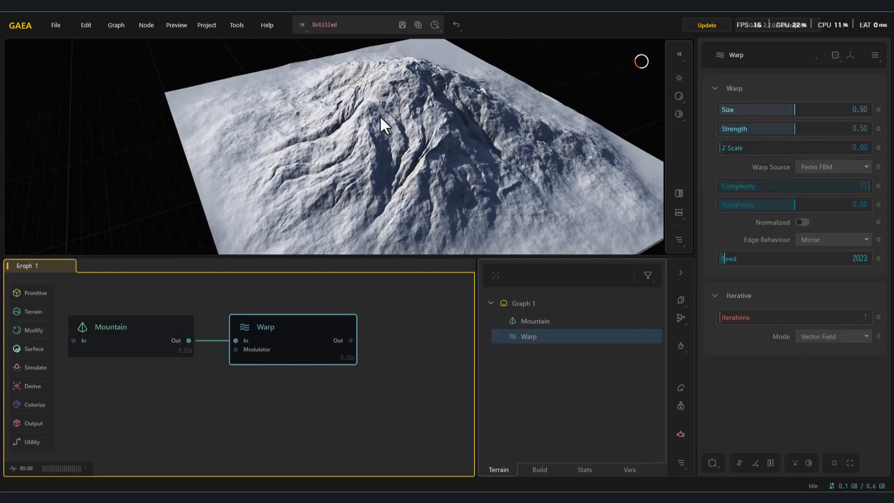
Step: Set the Warp node's Size to 0.11, Strength to 0.55, Complexity to 10 and Roughness to 0.57
left_click_drag(774, 131, 737, 111)
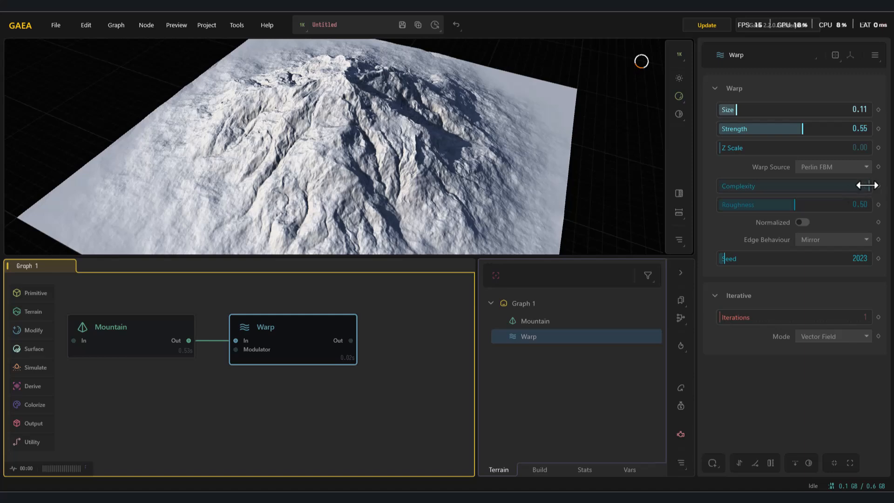
left_click_drag(807, 186, 835, 193)
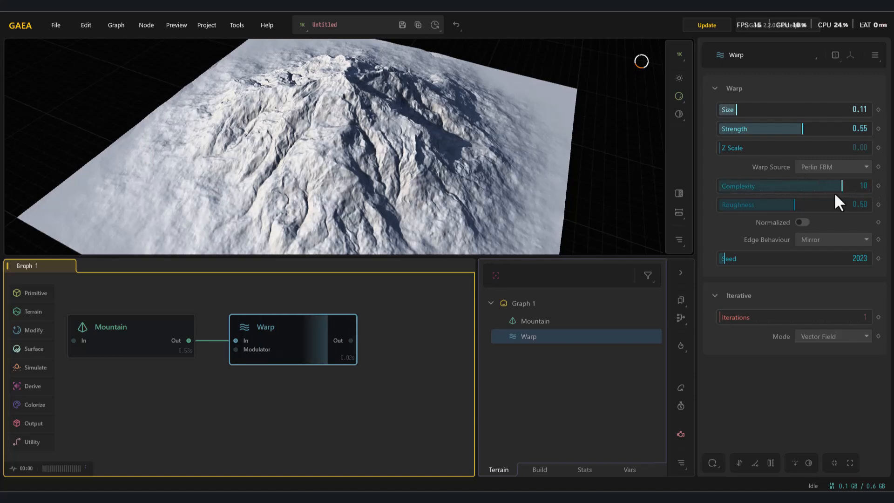
left_click_drag(757, 208, 804, 206)
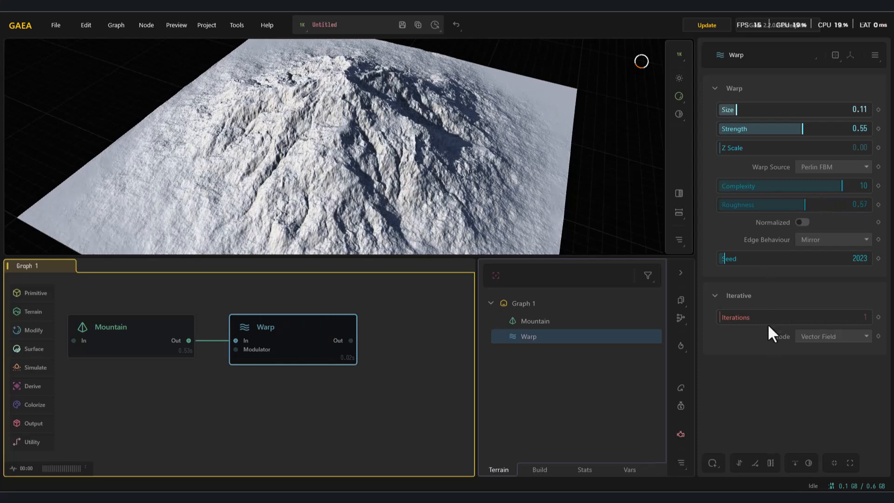
Step: Try Voronoi R, P, a and S as the Warp Source and settle on Voronoi D
left_click(843, 167)
left_click(826, 196)
left_click(840, 169)
left_click(828, 211)
left_click_drag(355, 133, 383, 154)
left_click(813, 167)
left_click(821, 227)
left_click(841, 168)
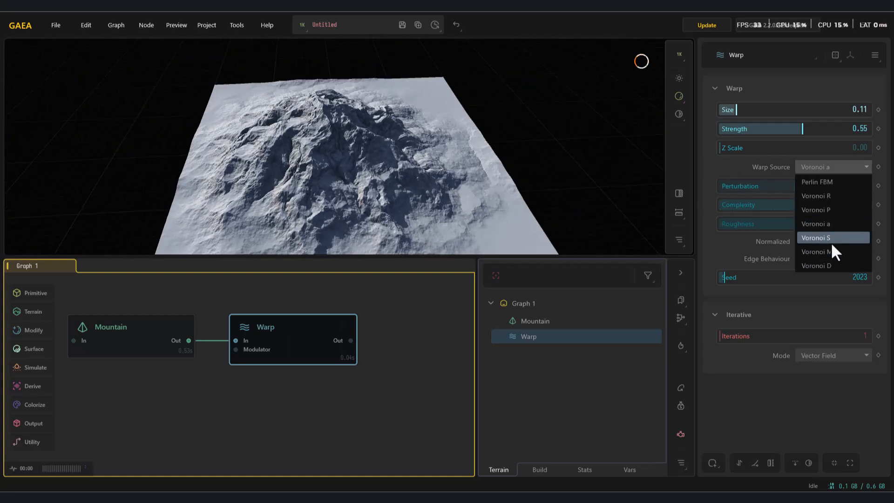
left_click(830, 240)
left_click_drag(419, 191, 837, 125)
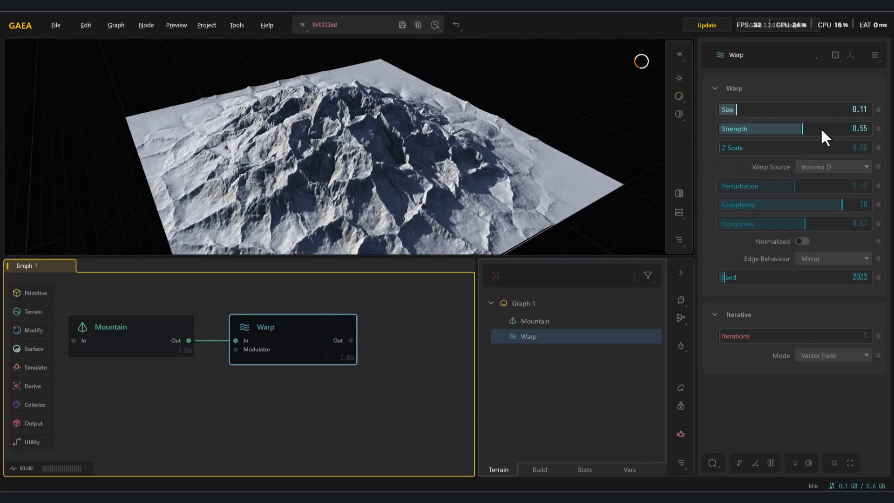
Step: Set the Warp node's Strength to 0.32 and Size to 0.24
left_click_drag(766, 132, 754, 114)
scroll(334, 155, "up", 3)
scroll(300, 152, "down", 3)
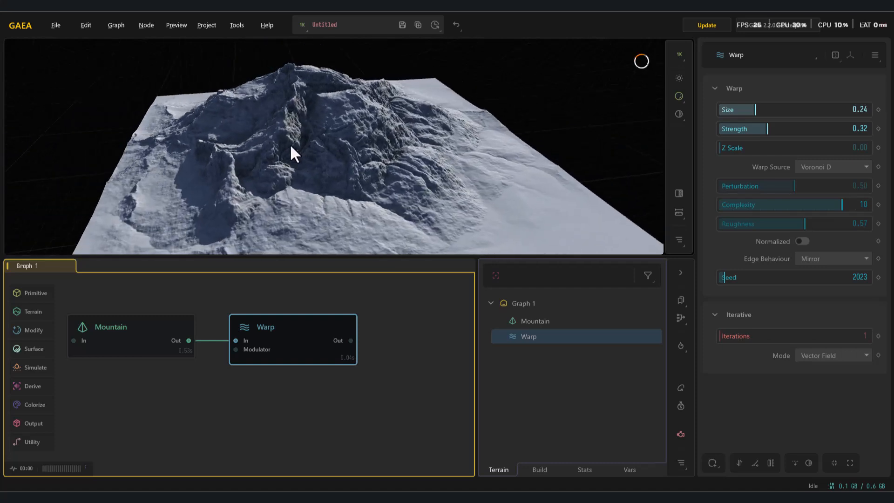
Step: Clear all nodes from the graph and add a new Mountain node
key("ctrl+a")
key("Delete")
mouse_move(37, 312)
mouse_move(86, 322)
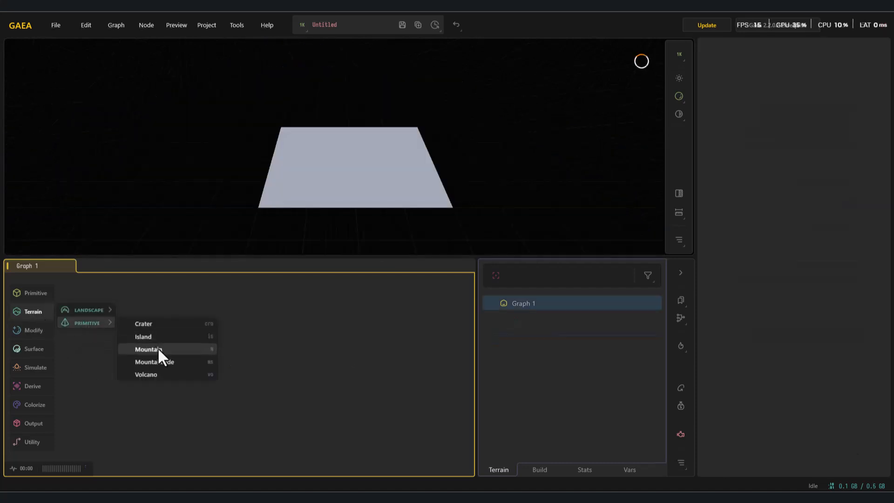
left_click(157, 347)
Step: Add an Adjust node after the Mountain and set its Multiply to 3.05
mouse_move(34, 330)
mouse_move(82, 340)
left_click(162, 328)
left_click_drag(152, 332, 135, 331)
left_click(230, 337)
left_click_drag(230, 337, 208, 333)
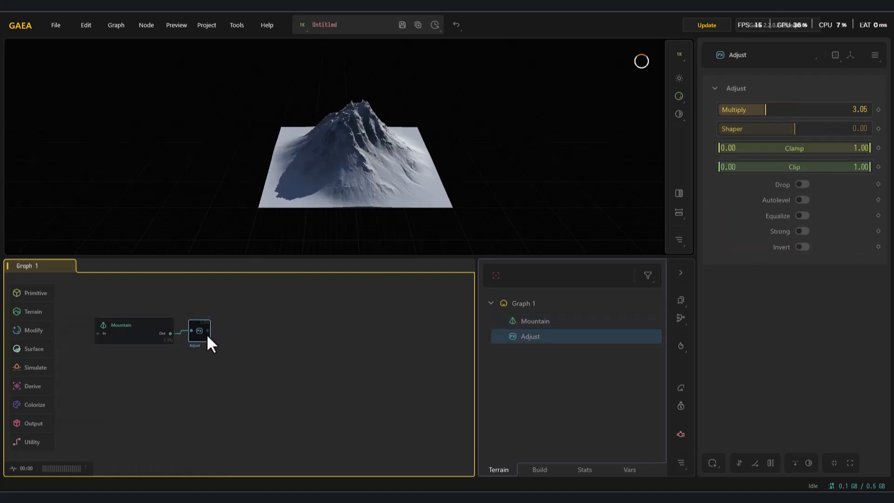
Step: Add a Transform node after the Adjust node and set its uniform Scale to 0.58
mouse_move(47, 331)
mouse_move(98, 392)
left_click(140, 430)
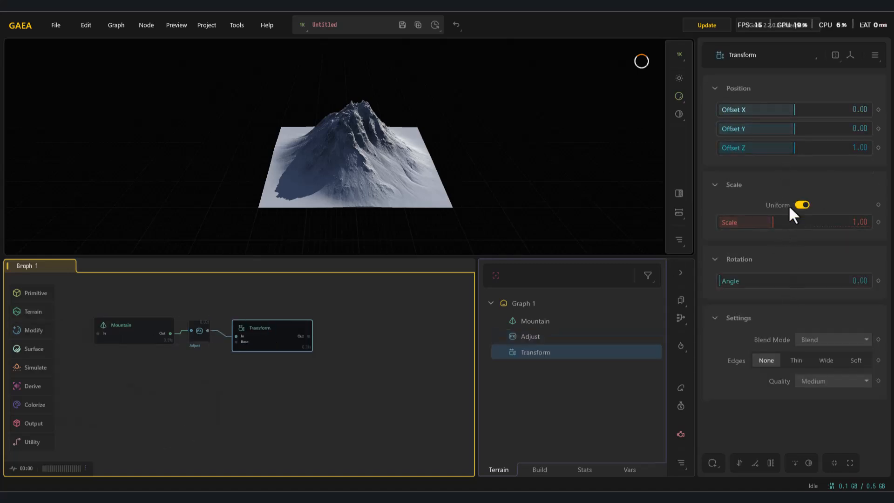
left_click_drag(792, 222, 774, 228)
Step: Set the Transform node's Offset X to -0.79, Offset Y to 0.60 and Offset Z to 0.95
left_click_drag(765, 113, 730, 106)
left_click_drag(768, 129, 838, 135)
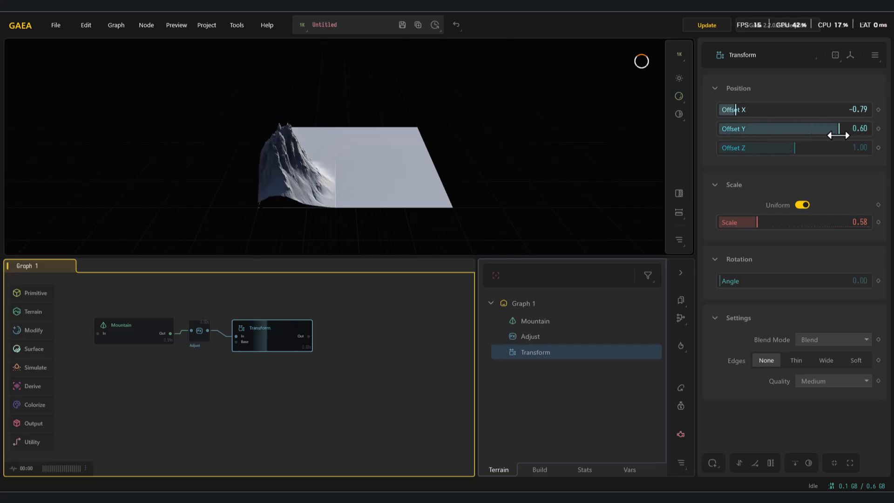
left_click_drag(792, 154, 784, 146)
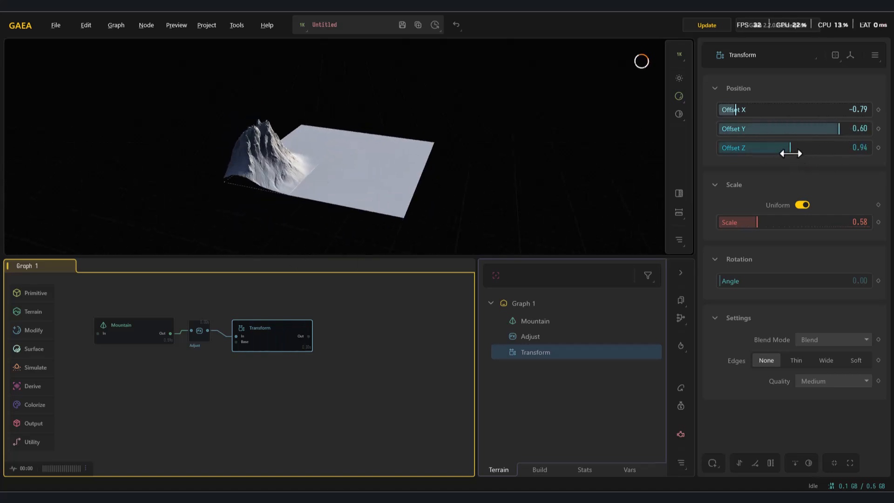
Step: Pin the Transform node's preview and set the Adjust node's Multiply to 2.80 and Shaper to 0.04
left_click(198, 337)
left_click(273, 340)
scroll(261, 343, "up", 3)
left_click(187, 332)
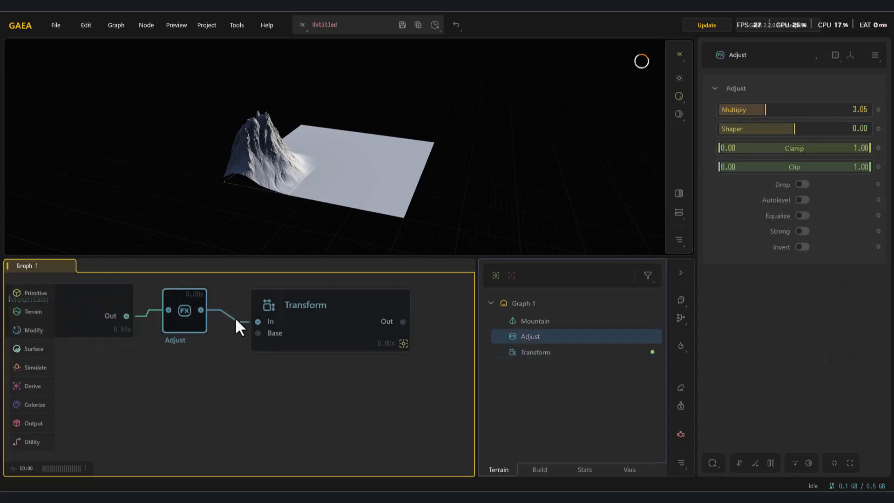
left_click_drag(750, 112, 797, 132)
scroll(270, 180, "up", 3)
Step: Set the Transform node's Scale to 0.82 and Offset Y to 0.41
left_click(295, 337)
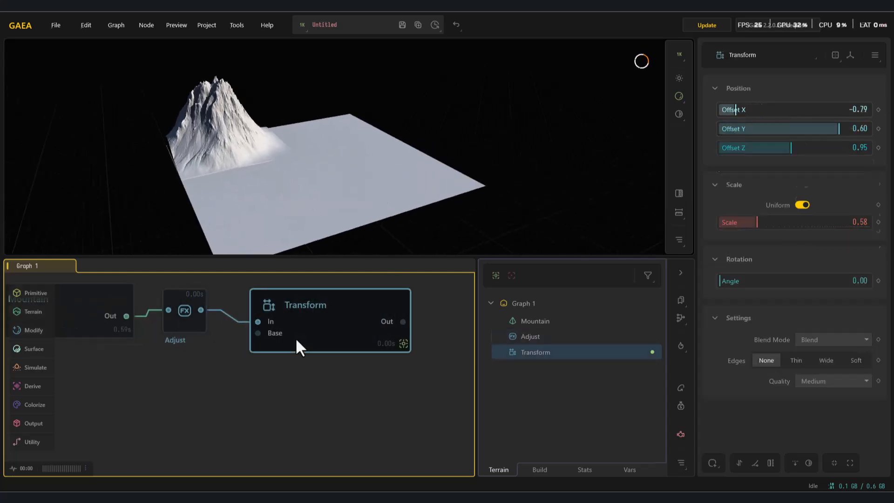
left_click_drag(775, 226, 768, 225)
left_click_drag(839, 130, 825, 136)
Step: Delete the Transform node and connect a new Transform3D node to the Adjust output
key("Delete")
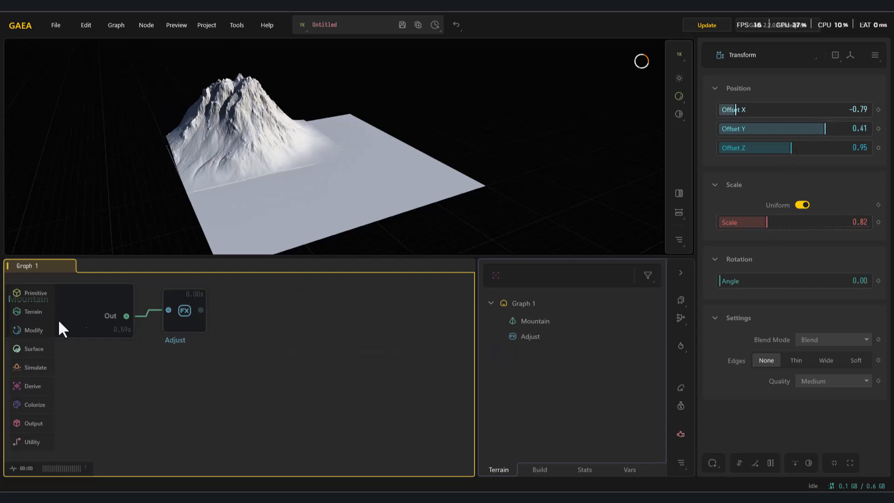
left_click(193, 320)
middle_click_drag(116, 382, 152, 397)
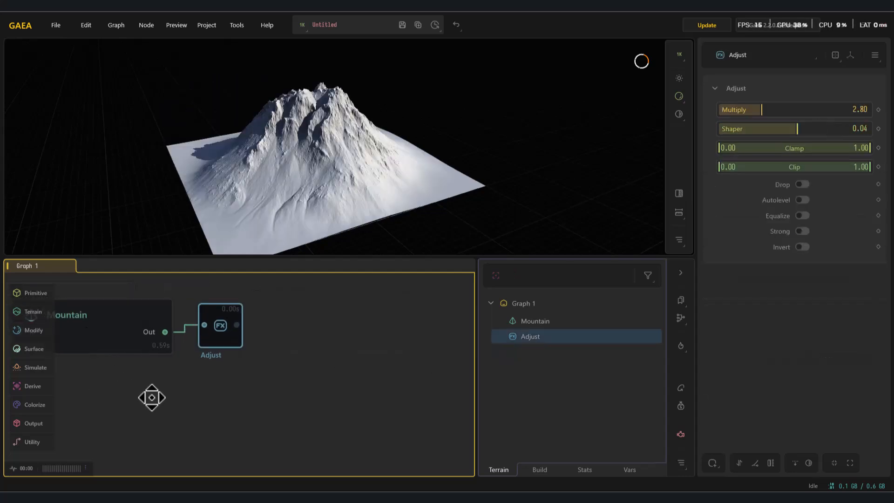
left_click(329, 352)
left_click(329, 352)
left_click_drag(237, 325, 310, 339)
type("tra")
left_click(355, 399)
Step: Set the Transform3D node's Offset X to -0.51, Offset Y to -0.21 and Offset Z to -0.17
left_click_drag(799, 131, 756, 129)
mouse_move(783, 168)
left_mouse_down()
mouse_move(798, 168)
mouse_move(781, 165)
left_mouse_up()
scroll(354, 191, "down", 5)
left_click_drag(330, 181, 343, 152)
scroll(365, 174, "up", 8)
scroll(365, 174, "down", 5)
middle_click_drag(271, 355, 309, 351)
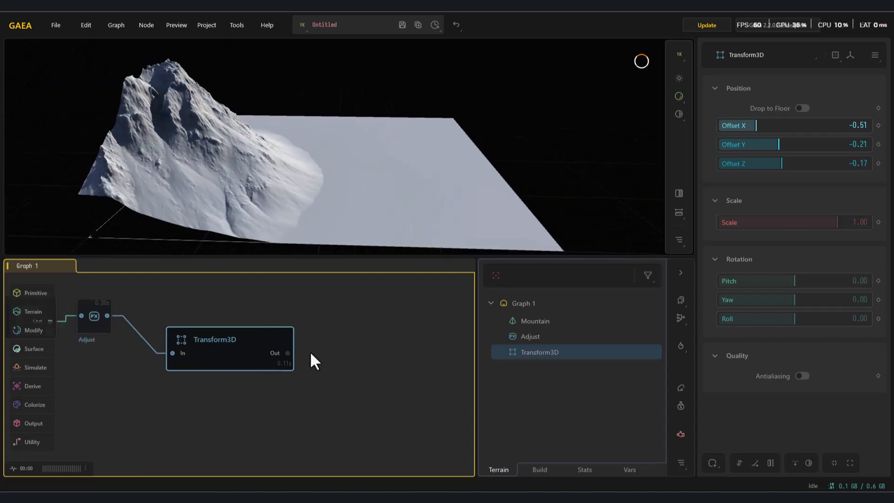
Step: Connect a Flip node to the Transform3D output, try Type Y and set the Type to XY
scroll(311, 350, "down", 4)
scroll(294, 356, "up", 3)
left_click_drag(301, 320, 336, 377)
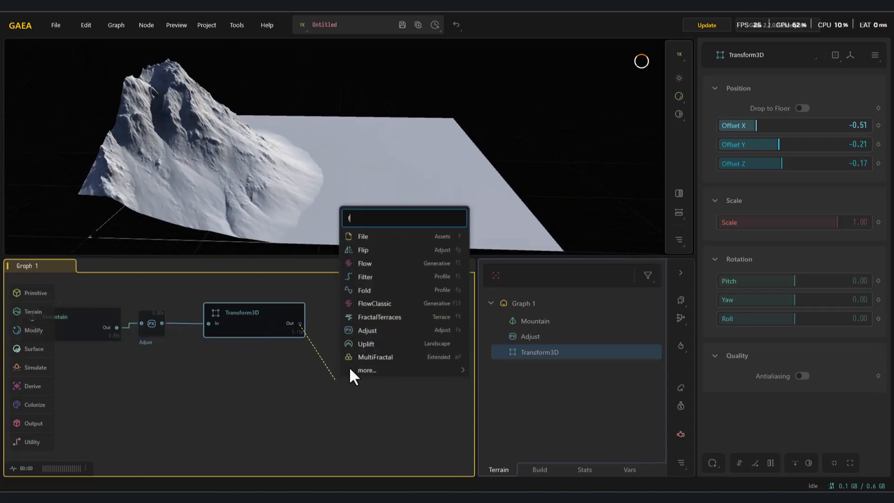
left_click(375, 250)
left_click(811, 111)
left_click(851, 112)
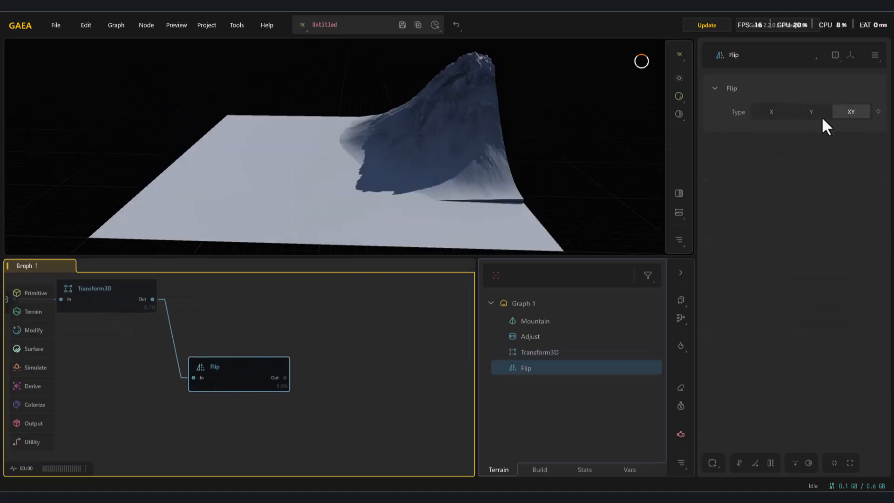
Step: Compare the Transform3D terrain with the flipped terrain from several angles
scroll(427, 144, "down", 5)
left_click_drag(365, 175, 330, 171)
middle_click_drag(169, 299, 190, 302)
left_click(158, 297)
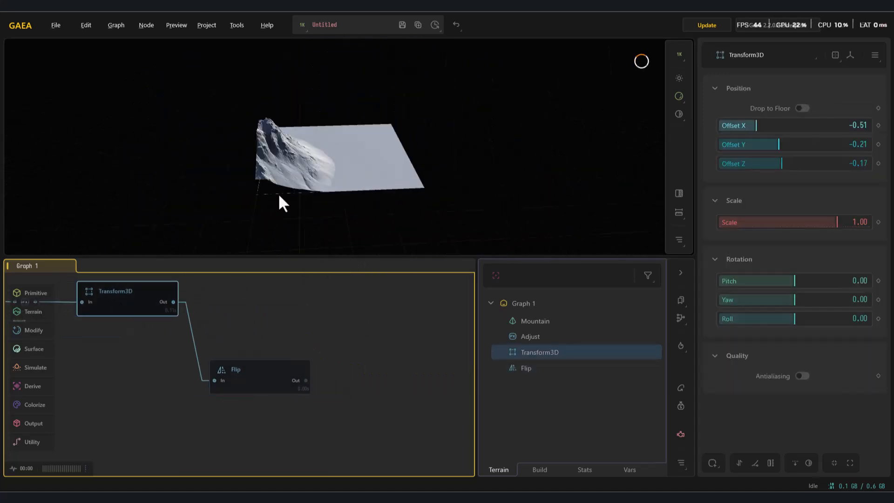
left_click_drag(290, 186, 447, 197)
middle_click_drag(447, 197, 416, 207)
middle_click_drag(209, 322, 235, 318)
left_click(282, 366)
left_click_drag(350, 192, 312, 161)
Step: Merge the Transform3D and Flip outputs in a Combine node using Add mode with Ratio 1.00
left_click_drag(268, 387, 160, 411)
left_click_drag(224, 398, 200, 297)
left_click(794, 131)
left_click_drag(802, 111, 871, 111)
left_click_drag(373, 159, 350, 170, "alt")
Step: Connect a Curve node to the Flip output and lower the end point of its curve
left_click_drag(189, 405, 247, 412)
type("cu")
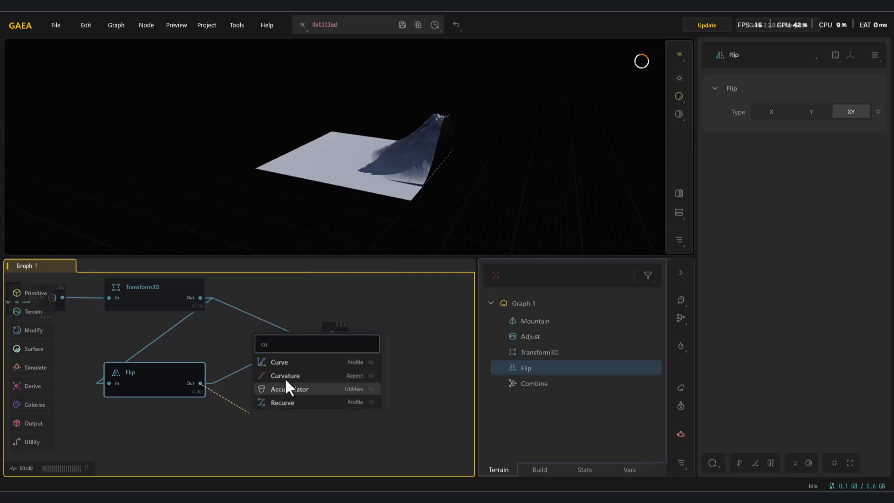
left_click(281, 363)
left_click_drag(363, 177, 386, 163, "alt")
right_click_drag(386, 163, 510, 182, "alt")
left_click_drag(721, 175, 718, 213)
left_click_drag(862, 109, 856, 133)
Step: Feed the Curve output into the Combine node in place of the Flip output and preview the combined terrain
middle_click_drag(281, 381, 304, 402)
left_click_drag(286, 298, 287, 300)
left_click(297, 301)
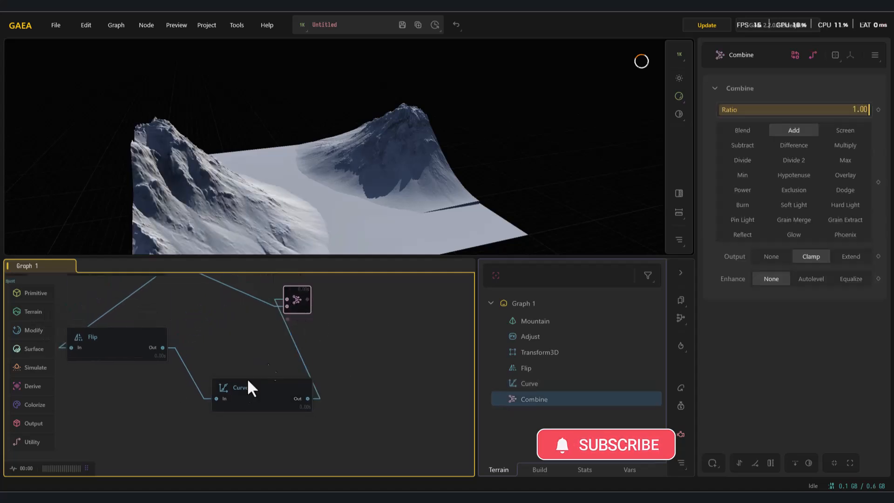
Step: Try raising the Curve node's start point and check the combined terrain in Add mode with Ratio 1.00
left_click(267, 388)
left_click_drag(721, 197, 723, 191)
left_click(303, 292)
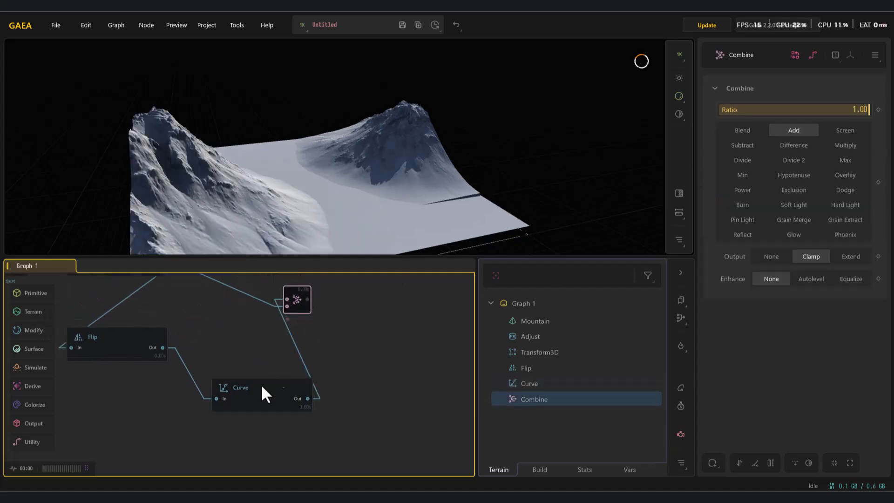
left_click_drag(839, 113, 869, 113)
left_click(795, 128)
Step: Compare the Curve terrain with the combined result and move the Curve node closer below the Flip node
left_click(265, 412)
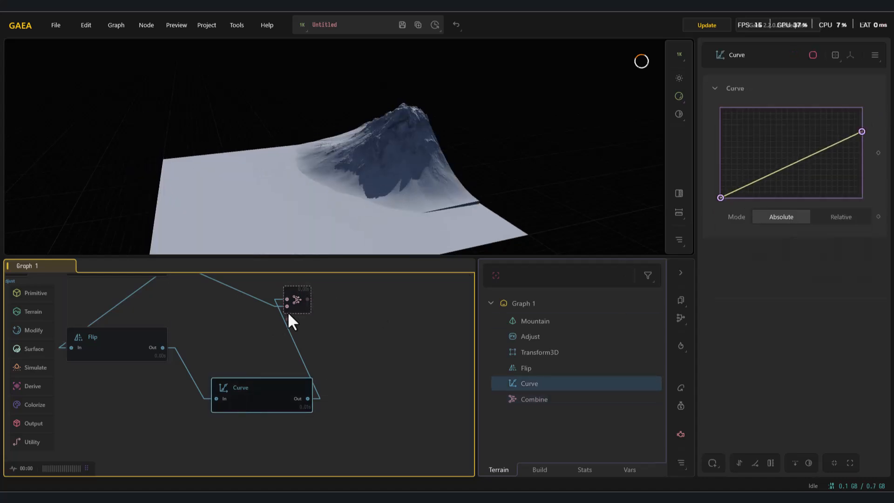
left_click(291, 311)
left_click_drag(441, 155, 327, 185)
left_click_drag(276, 394, 246, 405)
left_click(298, 303)
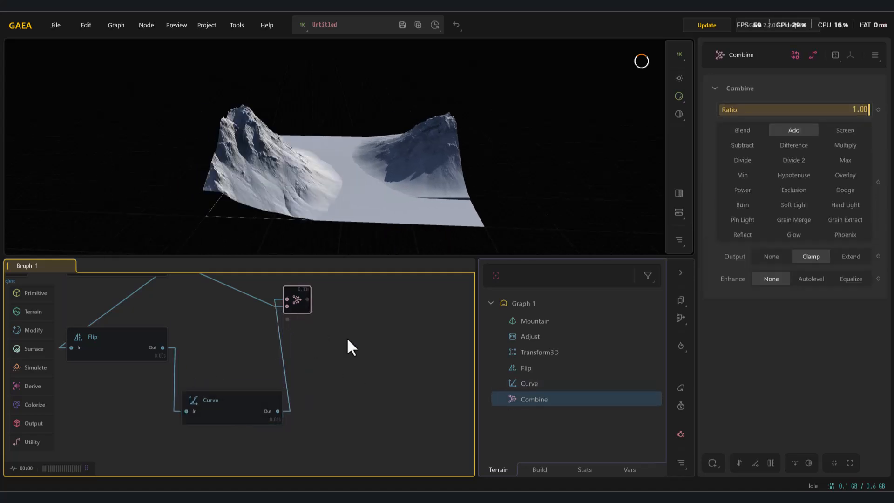
Step: Add a Canyon node beside the Combine node and set its Scale to 0.18 and Slot to 0.19
scroll(313, 360, "down", 3)
scroll(321, 352, "up", 2)
mouse_move(50, 293)
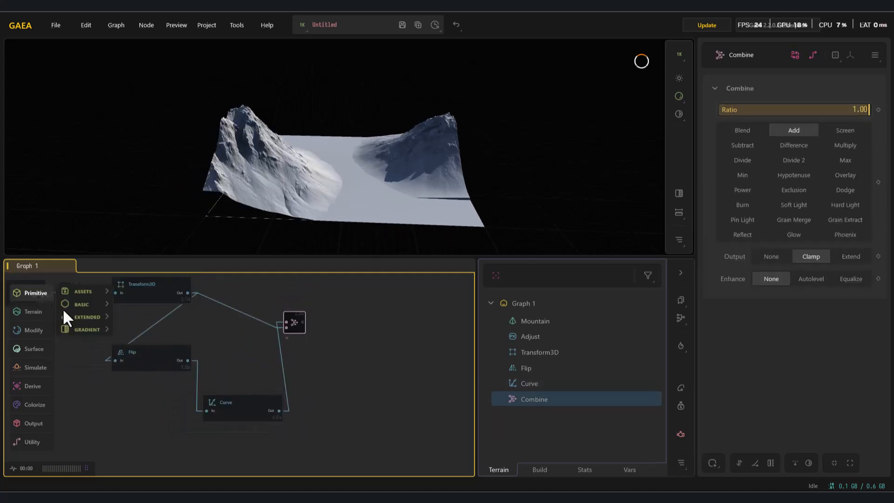
mouse_move(85, 307)
left_click(128, 312)
left_click(319, 319)
left_click(360, 338)
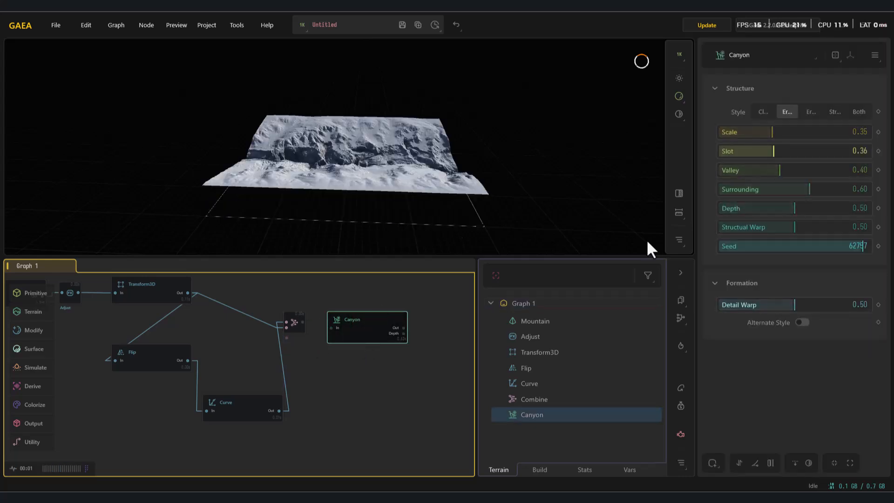
left_click_drag(366, 345, 363, 373)
left_click_drag(763, 132, 745, 151)
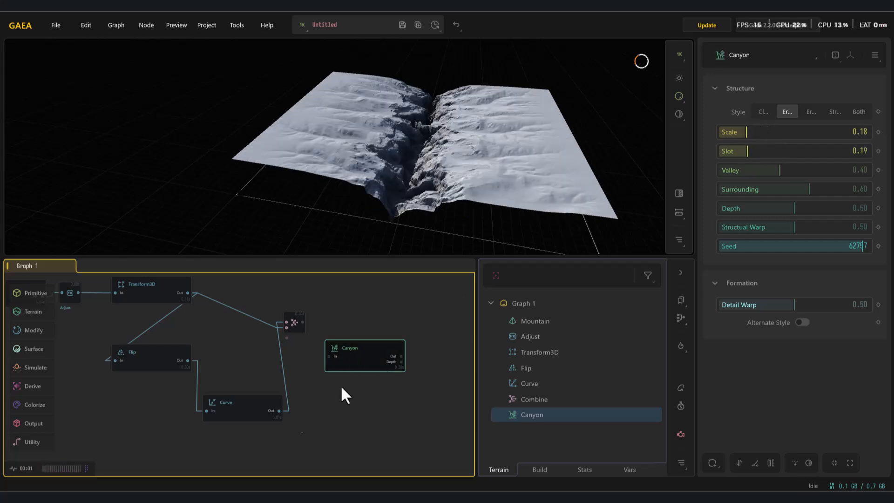
Step: Move the Canyon node lower in the graph and compare its terrain with the combined terrain
left_click_drag(364, 351, 364, 407)
left_click(297, 326)
left_click_drag(481, 186, 320, 188)
scroll(320, 189, "down", 4)
left_click(365, 404)
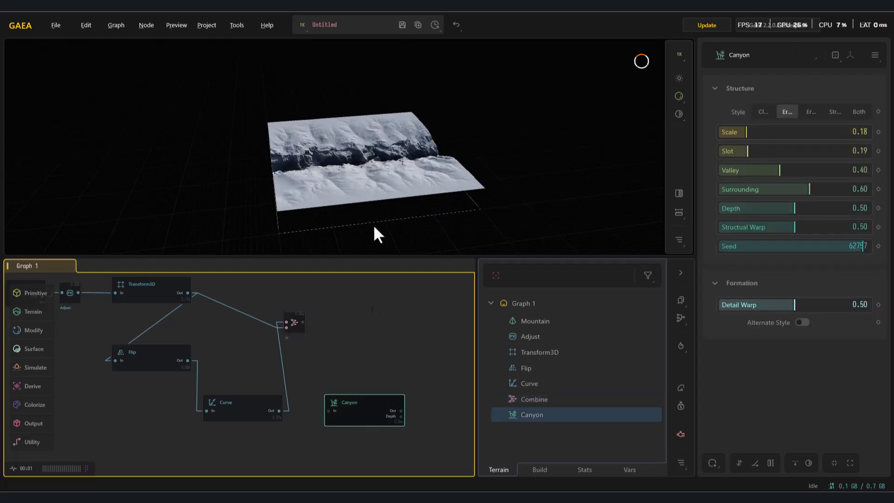
Step: Add a Transform node after the Canyon node and set its rotation Angle to 89.66
left_click_drag(401, 411, 429, 376)
type("tr")
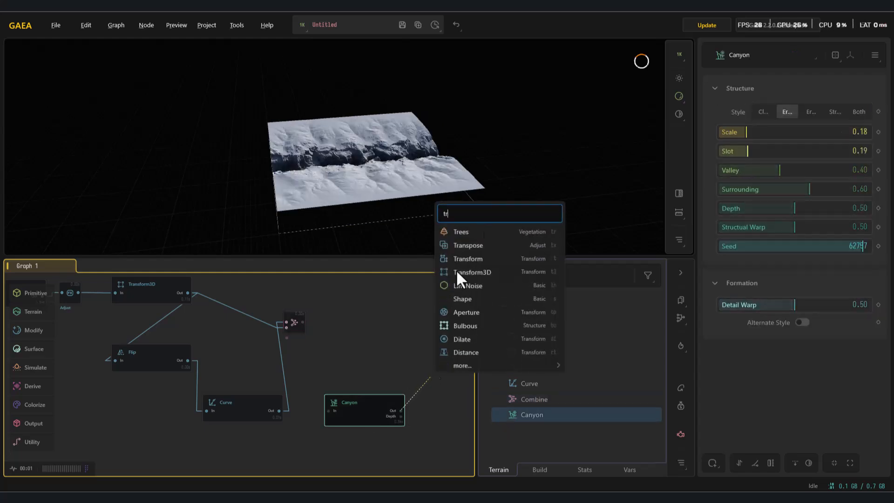
left_click(468, 258)
mouse_move(744, 283)
left_mouse_down()
mouse_move(815, 289)
mouse_move(755, 287)
left_mouse_up()
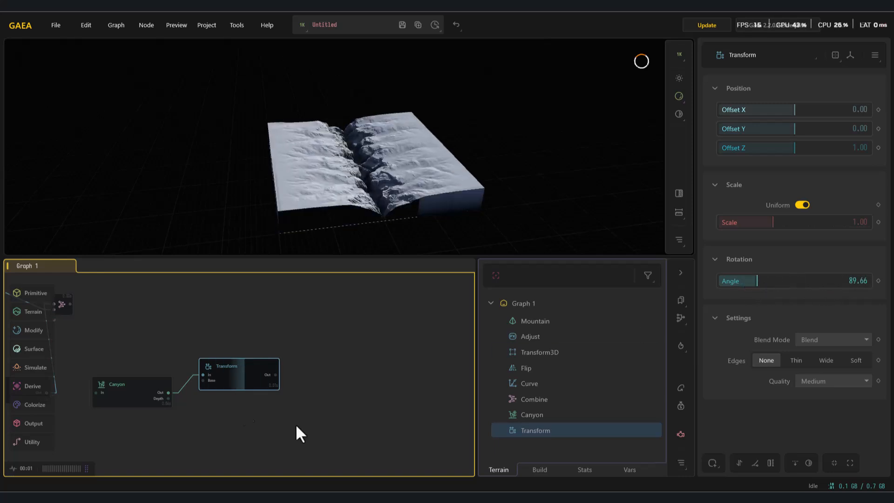
middle_click_drag(302, 424, 353, 435)
Step: Combine the rotated canyon with the existing Combine output through a second Combine node in Add mode with Ratio 1.00
left_click_drag(115, 324, 242, 313)
left_click_drag(300, 384, 274, 397)
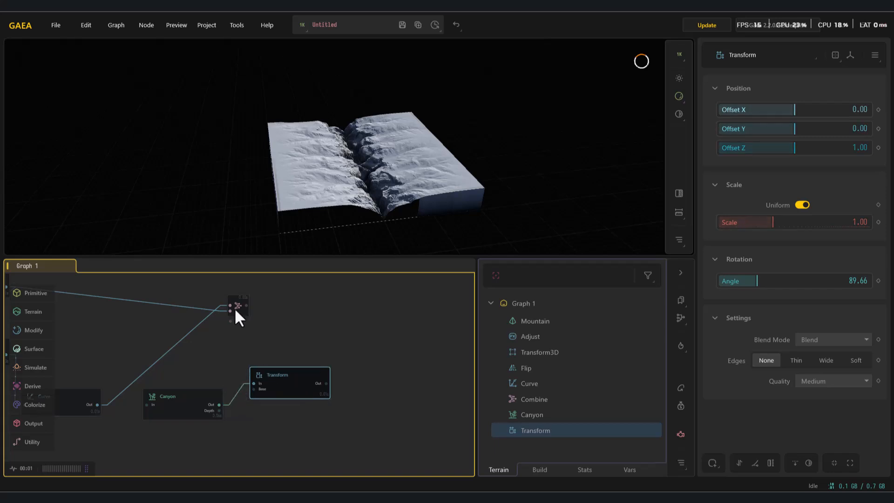
left_click_drag(233, 311, 270, 310)
left_click_drag(326, 383, 284, 302)
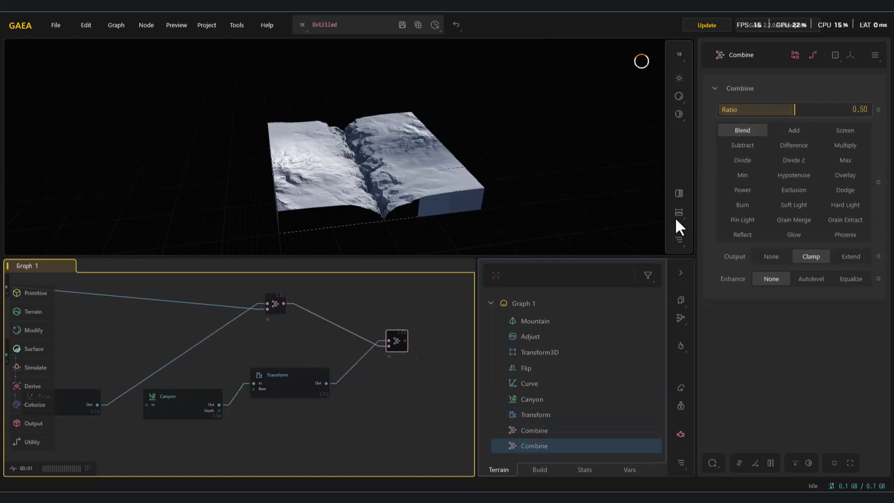
left_click(797, 131)
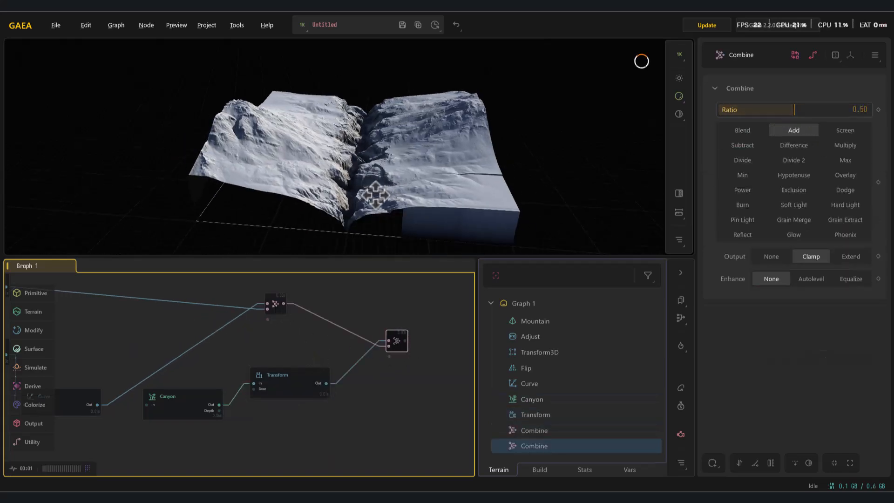
left_click_drag(795, 109, 872, 113)
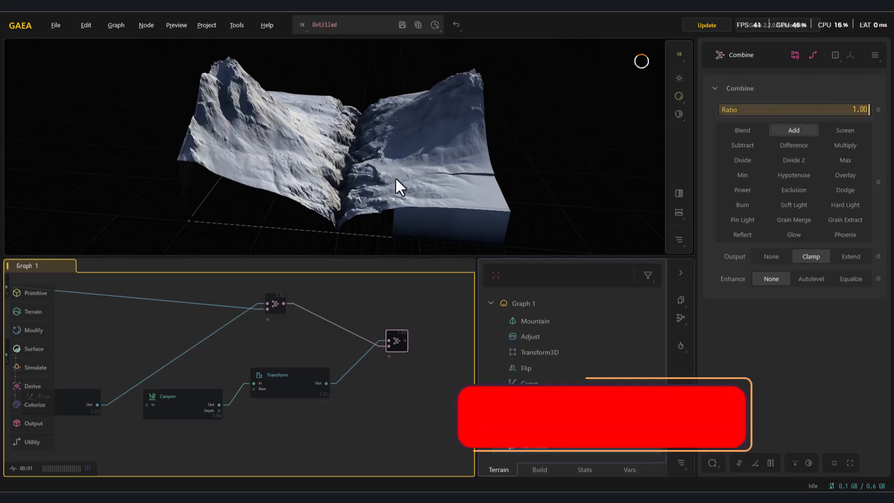
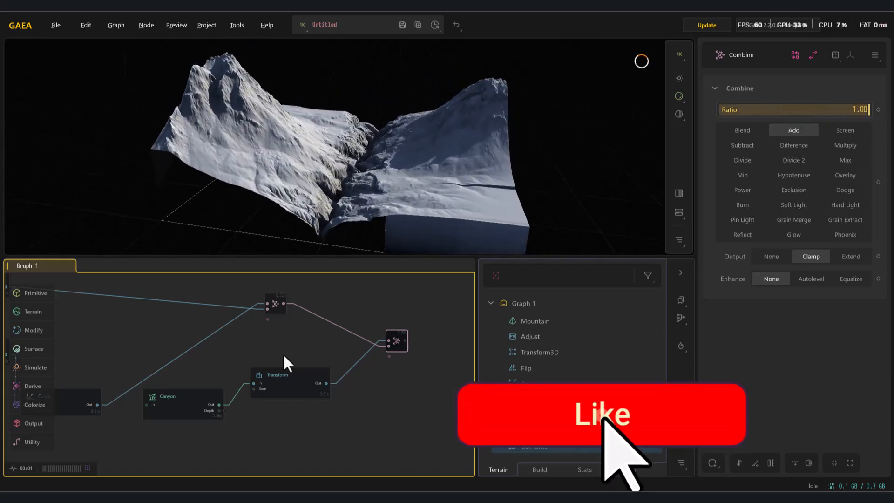
Step: Enlarge the canyon's Transform scale so the canyon fills the terrain edge, and inspect the combined result
left_click(303, 389)
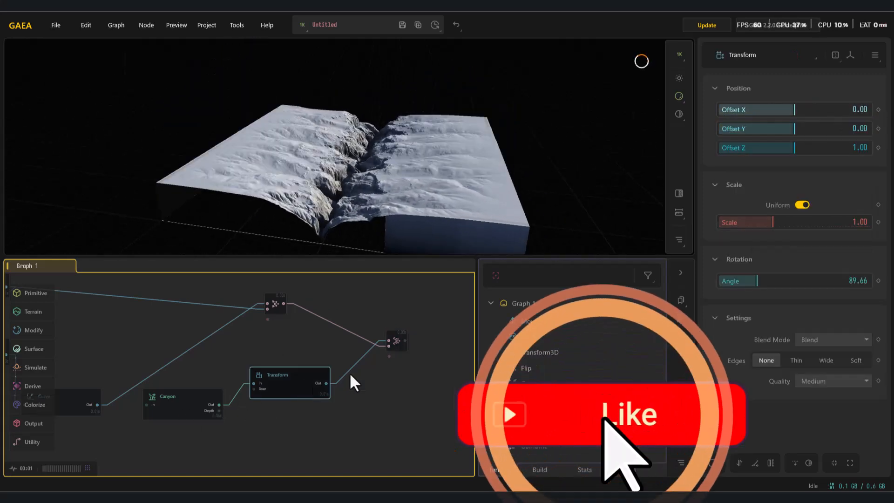
left_click_drag(772, 222, 787, 222)
left_click(396, 344)
left_click(311, 399)
left_click(396, 346)
scroll(344, 205, "up", 3)
left_click_drag(345, 204, 311, 202)
scroll(326, 198, "down", 5)
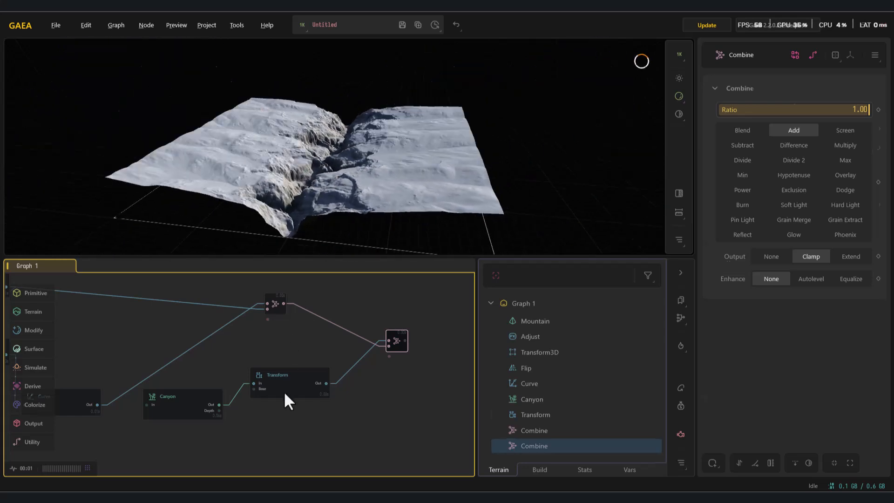
Step: Fine-tune the rotation angle of the canyon's Transform node and preview the final Combine node
left_click(283, 391)
left_click(273, 312)
left_click(295, 377)
left_click_drag(760, 286, 754, 281)
left_click(398, 345)
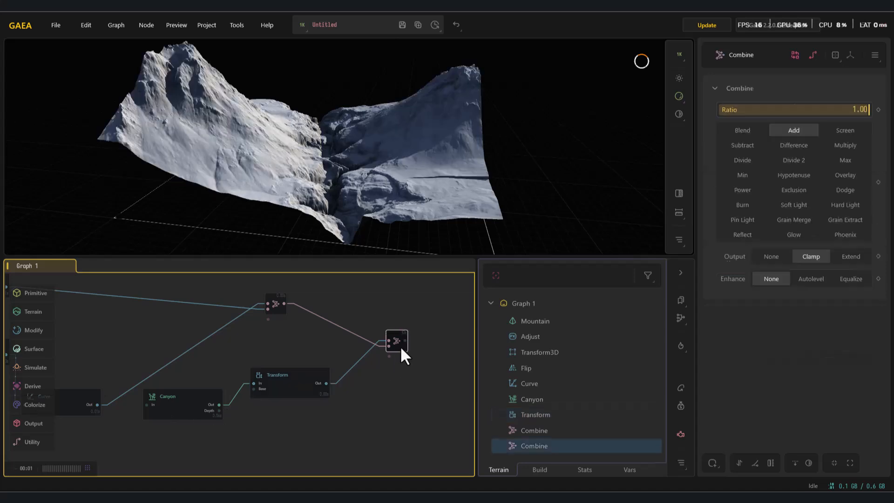
Step: Set the Canyon node's Valley to 0.51, widen its Slot and adjust its Surrounding value
left_click(186, 410)
mouse_move(779, 171)
left_mouse_down()
mouse_move(755, 173)
mouse_move(796, 171)
left_mouse_up()
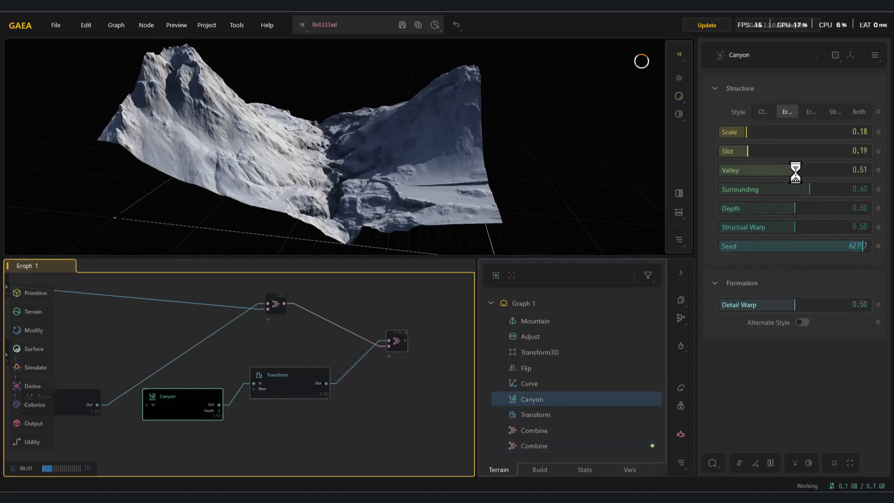
left_click_drag(738, 154, 753, 149)
left_click_drag(769, 191, 812, 191)
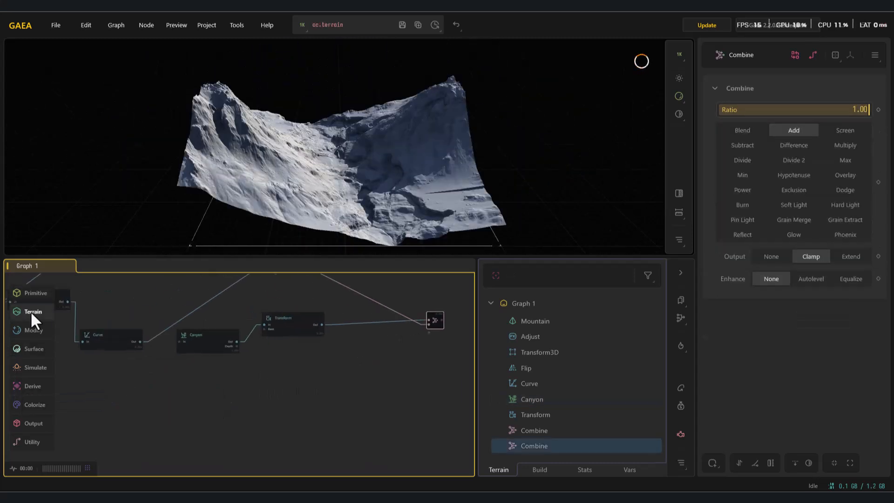
Step: Add an Old-style Mountain node below the Transform node with Seed 6538, X 0.06 and Y 0.04
left_click(32, 313)
mouse_move(89, 322)
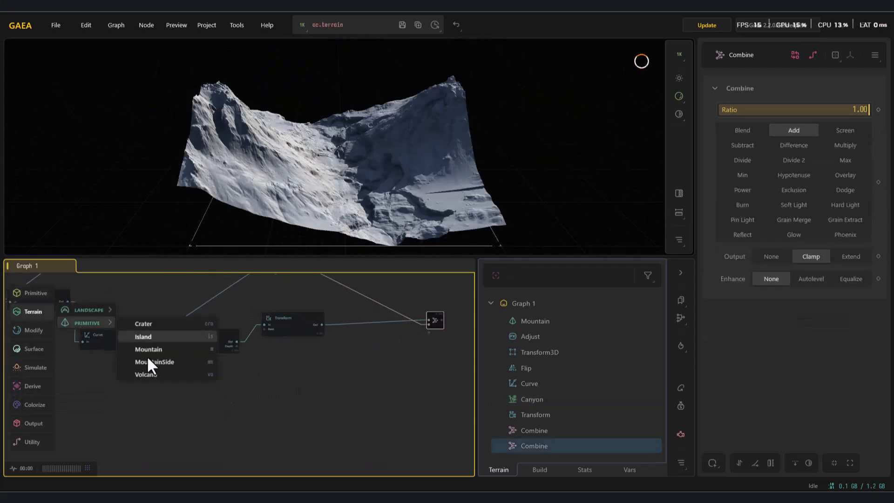
left_click(148, 350)
middle_click_drag(472, 355, 399, 365)
left_click(380, 325)
left_click_drag(431, 337, 256, 425)
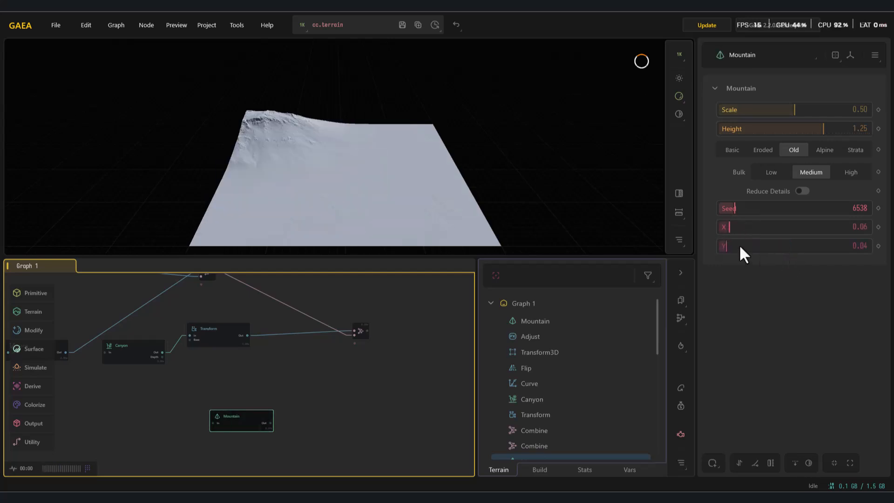
Step: Combine the new Mountain with the canyon landscape through another Combine node in Add mode with Ratio 1.00
scroll(375, 371, "up", 4)
left_click(342, 285)
middle_click_drag(323, 375, 335, 405)
scroll(343, 152, "down", 3)
left_click_drag(320, 202, 317, 173)
scroll(265, 368, "down", 2)
scroll(246, 410, "up", 2)
left_click_drag(219, 449, 311, 352)
middle_click_drag(311, 352, 298, 376)
left_click(362, 304)
left_click_drag(323, 407, 324, 405)
left_click(793, 131)
left_click_drag(796, 110, 851, 100)
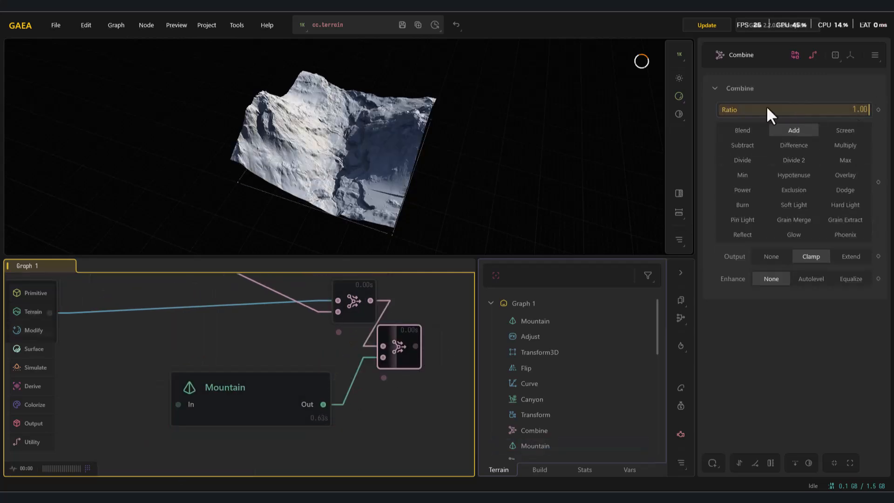
Step: Add an Adjust node after the new Mountain and set its Multiply to 2.78
left_click(256, 399)
left_click_drag(183, 394, 32, 403)
left_click_drag(173, 413, 220, 437)
left_click(256, 426)
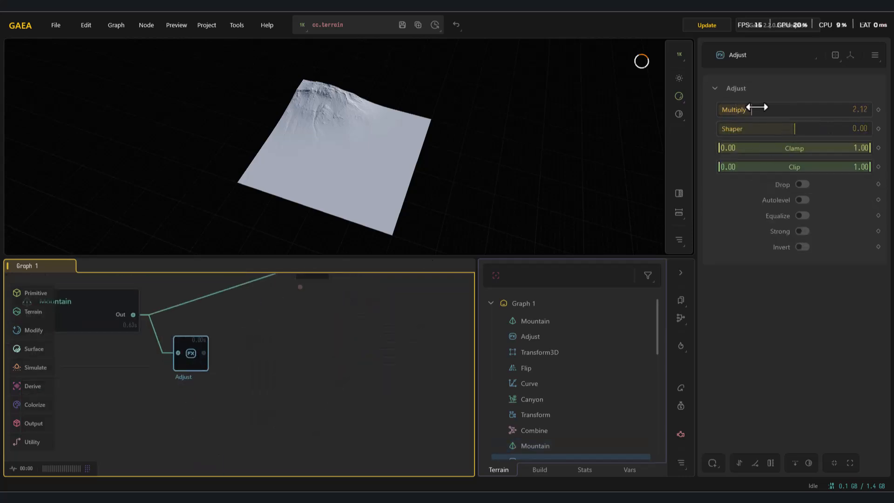
left_click_drag(752, 107, 762, 107)
middle_click_drag(339, 302, 354, 359)
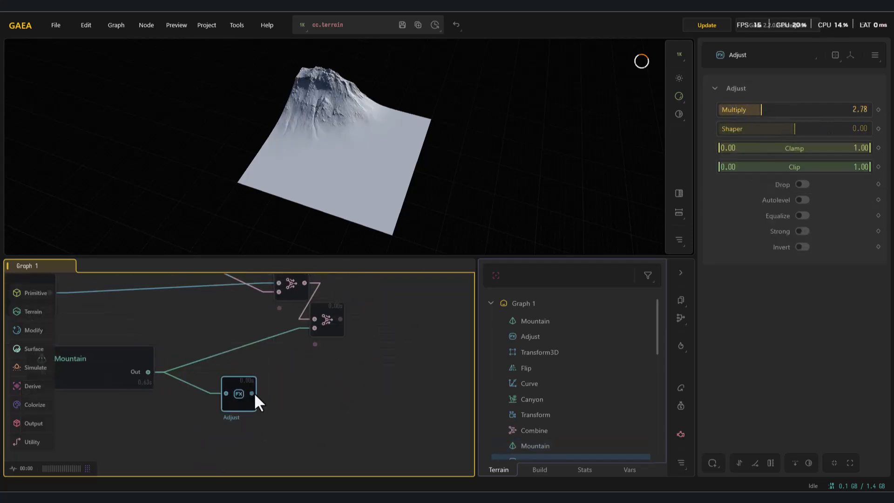
Step: Feed the Adjust output into the last Combine node in place of the Mountain output and space the Combine nodes apart
left_click_drag(312, 329, 315, 328)
left_click(327, 320)
left_click_drag(353, 173, 372, 142)
middle_click_drag(269, 355, 311, 384)
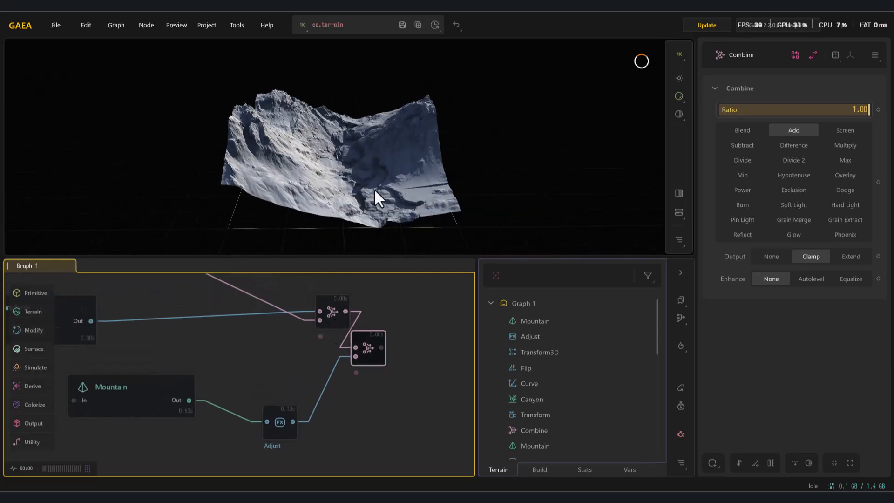
left_click_drag(379, 191, 267, 171)
left_click_drag(334, 315, 281, 303)
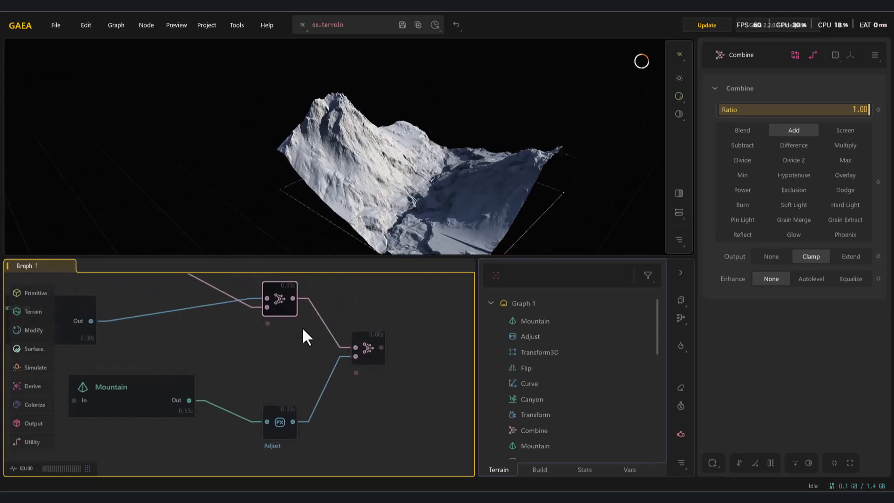
Step: Lock the preview on the last Combine node and adjust the new Mountain's X position
left_click(281, 433)
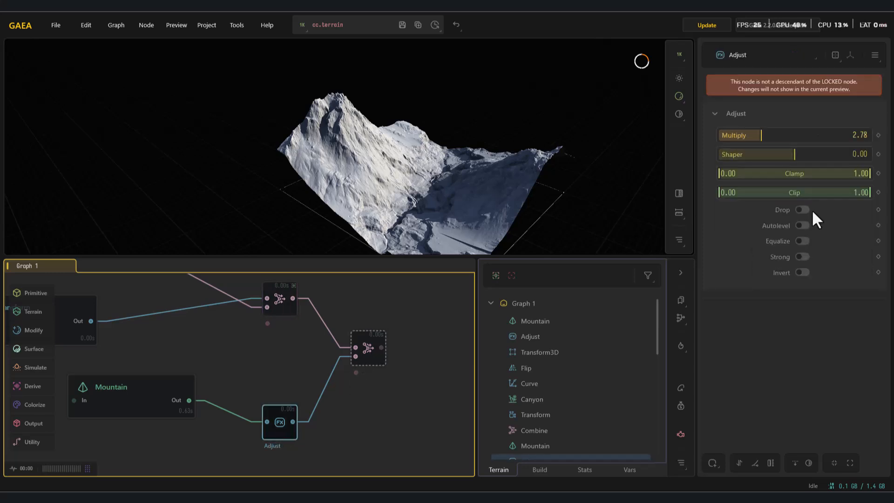
left_click(188, 409)
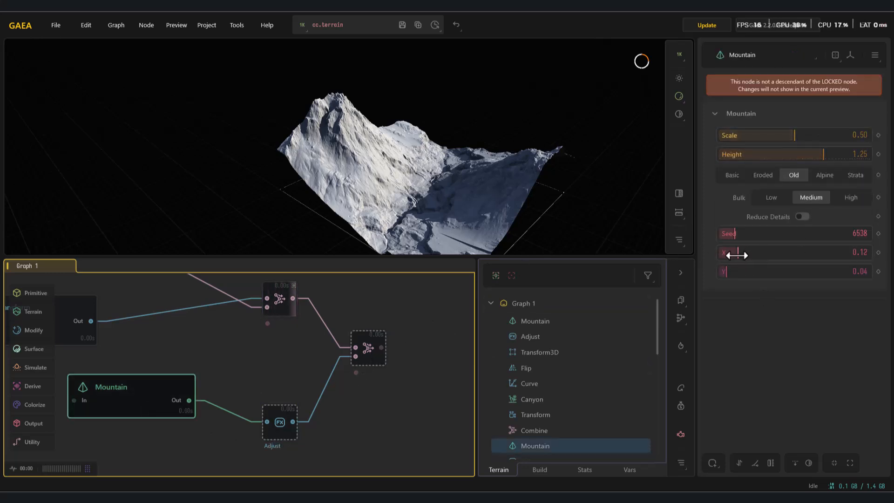
left_click(369, 361)
key("l")
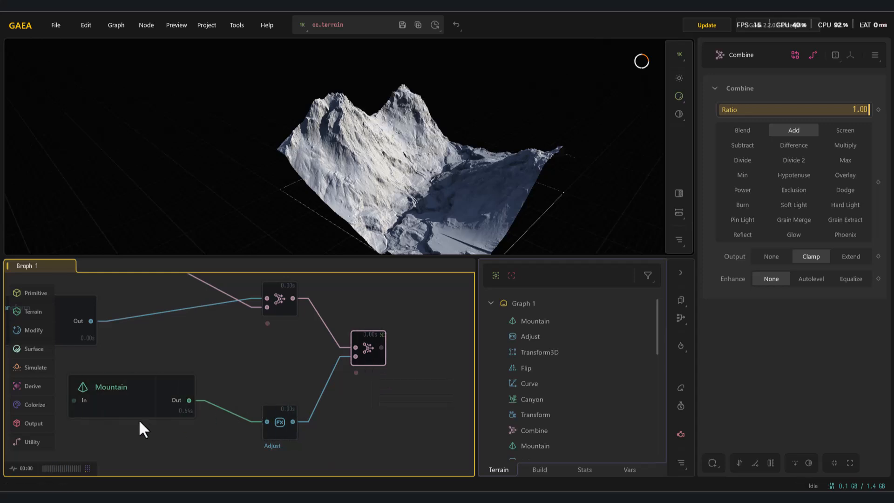
left_click(141, 412)
left_click_drag(744, 227, 734, 227)
Step: Add a Transform node after the new Mountain and set its Scale to 0.77
left_click(296, 423)
left_click_drag(177, 391, 191, 423)
type("tr")
left_click(251, 311)
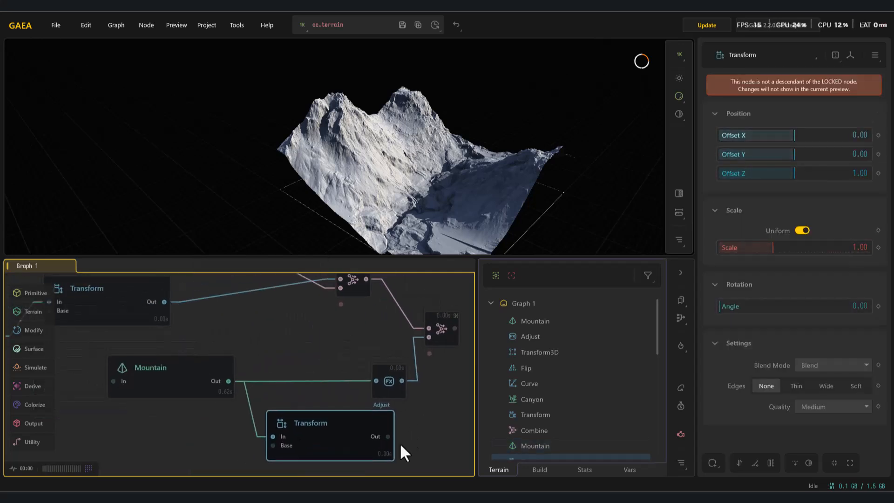
left_click_drag(759, 224, 764, 226)
Step: Route the mountain's Transform output through the Adjust node and spread out the Combine, Adjust and Transform nodes
middle_click_drag(448, 364, 345, 365)
left_click_drag(338, 332, 415, 322)
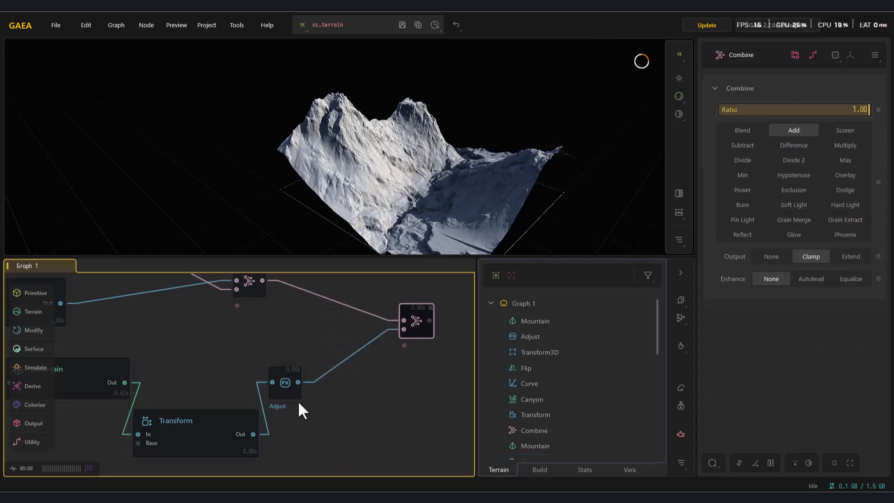
left_click_drag(285, 382, 331, 321)
left_click_drag(177, 420, 161, 417)
Step: Insert a SoftClip node between Transform and Adjust and set its Threshold to 0.07 and Softness to 0.01
left_click_drag(238, 430, 295, 455)
type("so")
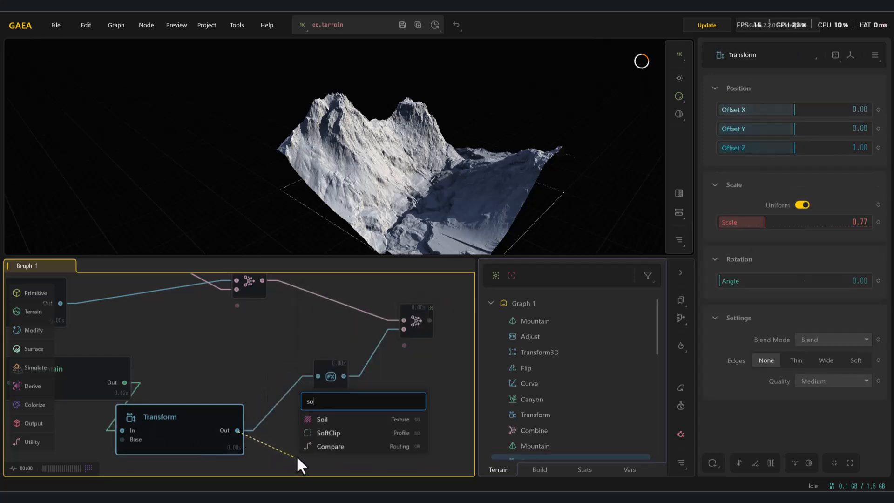
left_click(327, 433)
left_click_drag(367, 421, 268, 313)
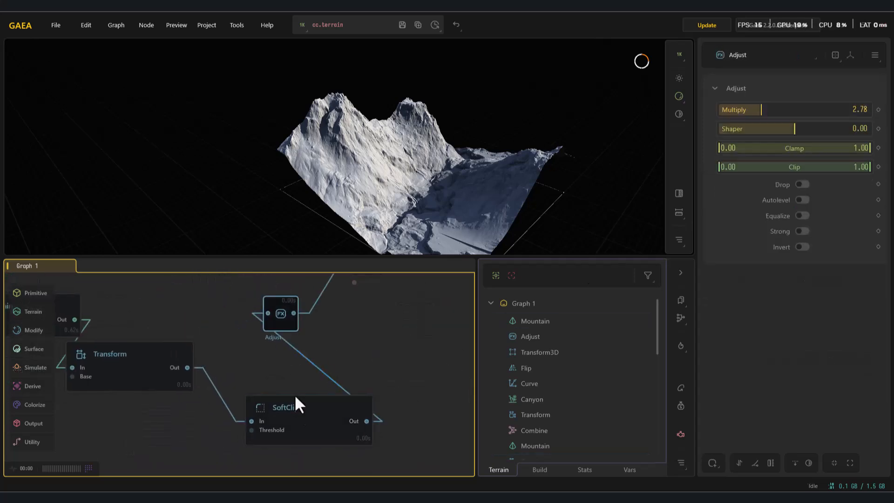
left_click(331, 425)
left_click_drag(742, 127, 728, 129)
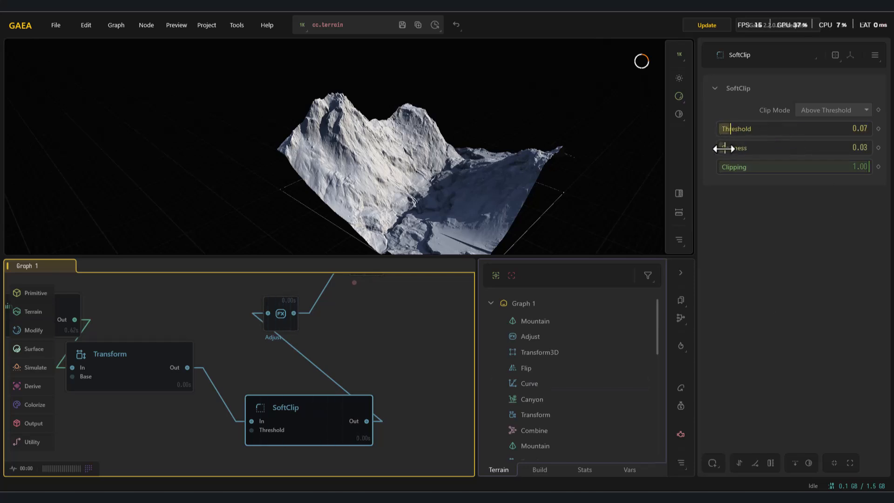
Step: Try shifting the mountain's Transform to Offset X -0.23 and Offset Y -0.23 while inspecting the terrain
left_click_drag(523, 120, 471, 192)
scroll(423, 160, "up", 5)
scroll(471, 192, "up", 3)
scroll(428, 140, "down", 6)
left_click_drag(428, 140, 353, 209)
left_click(135, 382)
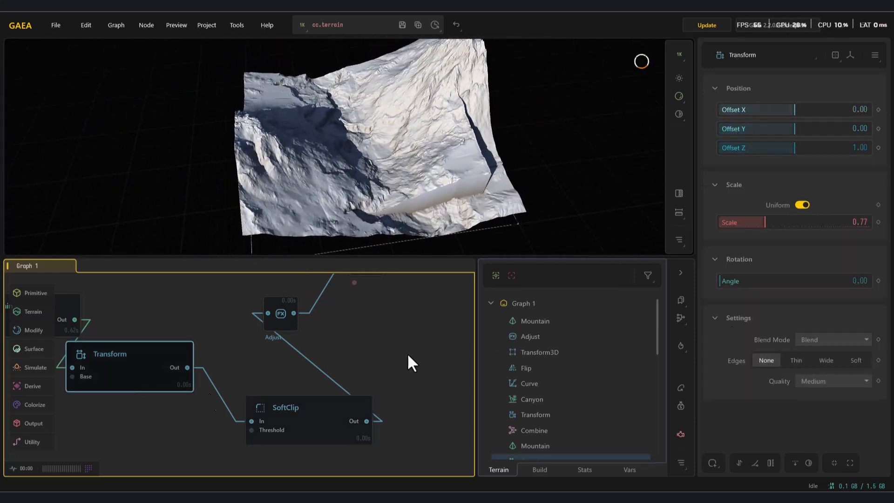
left_click_drag(800, 109, 776, 130)
left_click_drag(462, 179, 363, 195)
left_click_drag(777, 127, 780, 127)
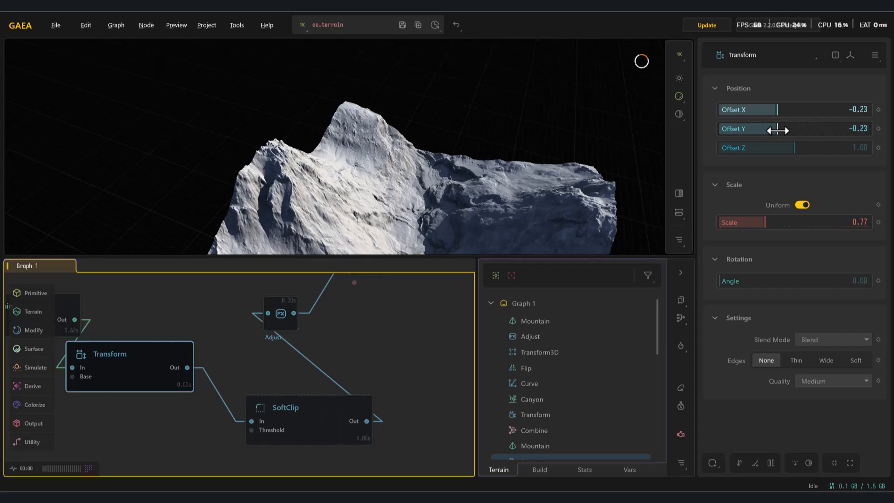
Step: Lock the preview on the mountain's Transform and set Offset X to 0.15, Offset Y to 0.07 and Scale to 1.15
mouse_move(766, 222)
left_mouse_down()
mouse_move(792, 224)
mouse_move(754, 225)
mouse_move(783, 221)
mouse_move(768, 221)
left_mouse_up()
middle_click_drag(106, 369, 254, 359)
key("f")
middle_click_drag(353, 387, 255, 397)
left_click_drag(759, 222, 821, 222)
scroll(316, 386, "down", 2)
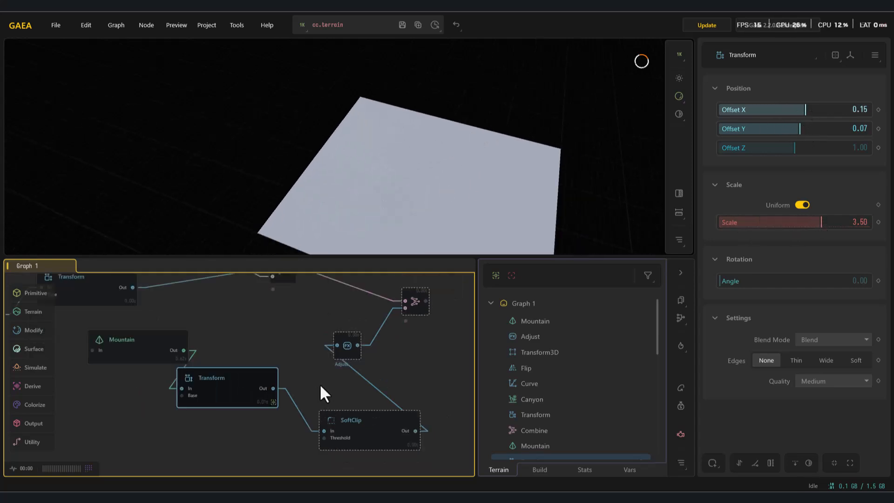
left_click_drag(829, 227, 777, 222)
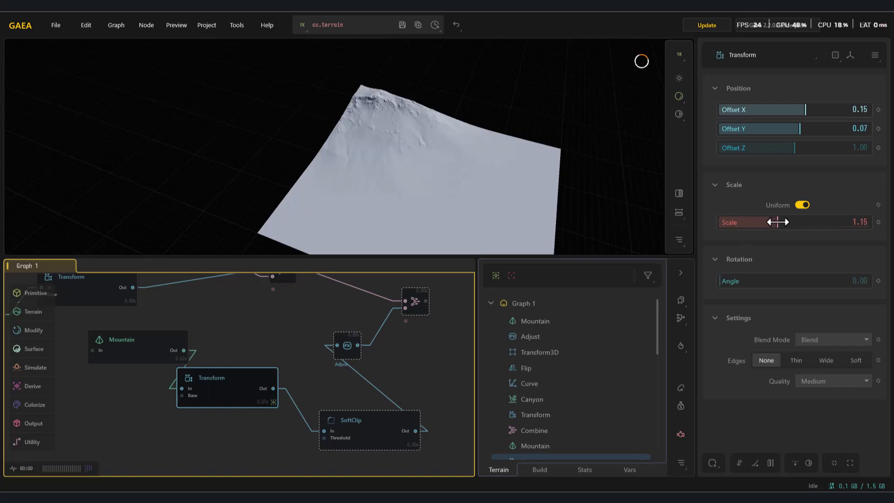
Step: Disconnect the Adjust node from SoftClip and Combine and move it between the Transform and SoftClip nodes
left_click_drag(309, 411, 287, 413)
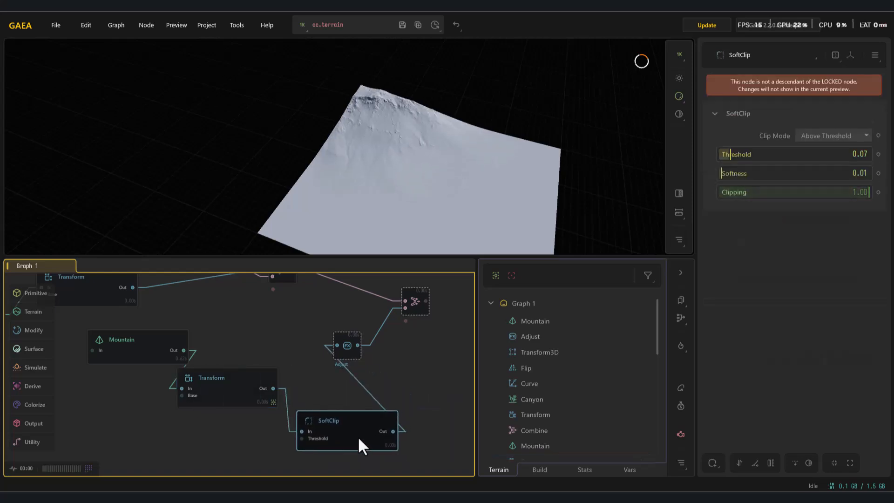
left_click_drag(344, 356, 383, 362)
left_click_drag(419, 390, 351, 385, "alt")
left_click_drag(346, 446, 415, 440)
left_click_drag(387, 362, 340, 350)
left_click_drag(329, 425, 333, 395, "alt")
left_click_drag(338, 338, 321, 389)
Step: Connect the SoftClip output to the last Combine node and preview the Adjust node's terrain
key("f")
left_click_drag(407, 437, 369, 389)
middle_click_drag(453, 384, 409, 389)
left_click_drag(360, 314, 363, 313)
left_click(288, 389)
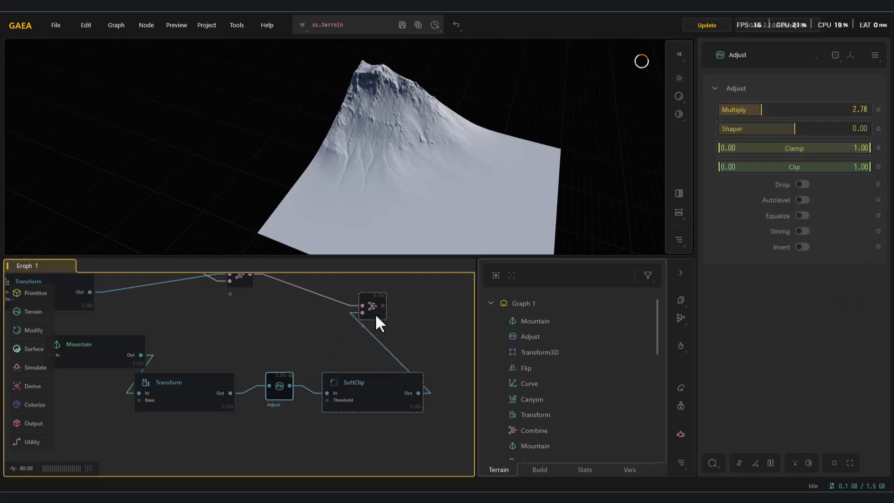
Step: Fine-tune the SoftClip settings and compare the last Combine's terrain with the Adjust node's mountain
left_click(369, 311)
key("f")
left_click_drag(407, 153, 349, 177)
left_click(374, 387)
left_click_drag(727, 128, 731, 148)
left_click(280, 392)
left_click_drag(413, 208, 334, 166)
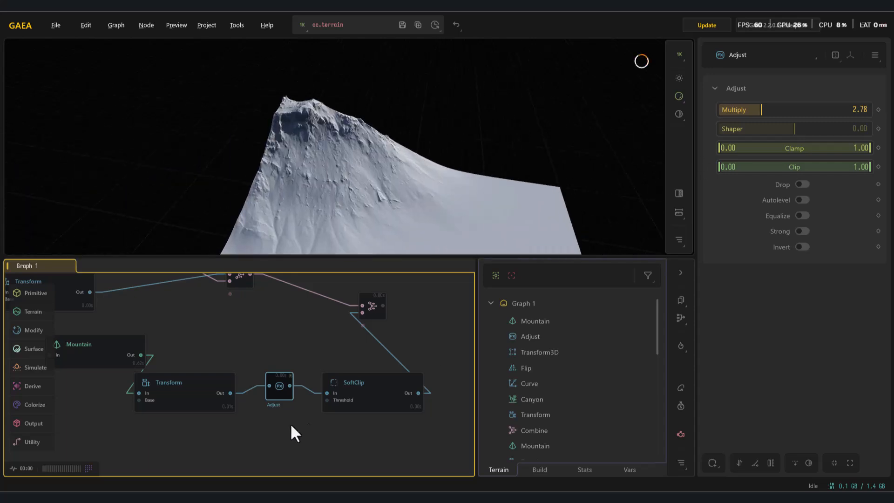
Step: Readjust the SoftClip Threshold and Softness and preview the last Combine's terrain
left_click(356, 404)
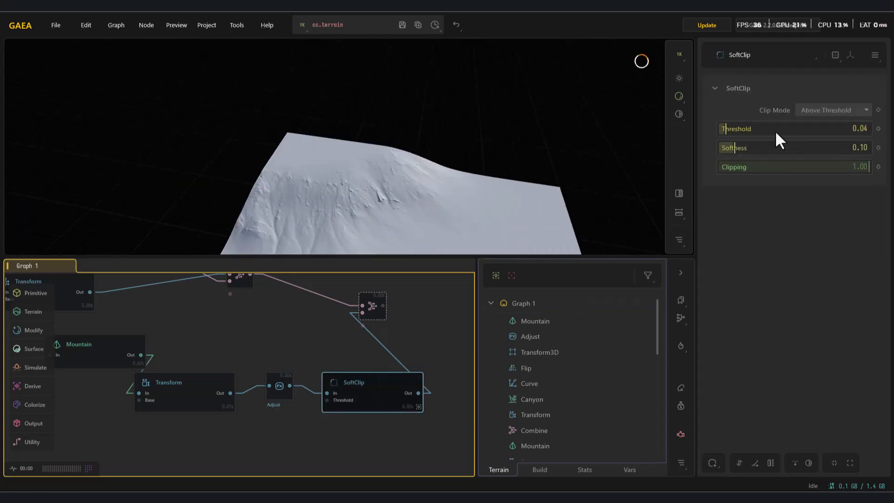
left_click_drag(720, 130, 719, 148)
left_click(370, 310)
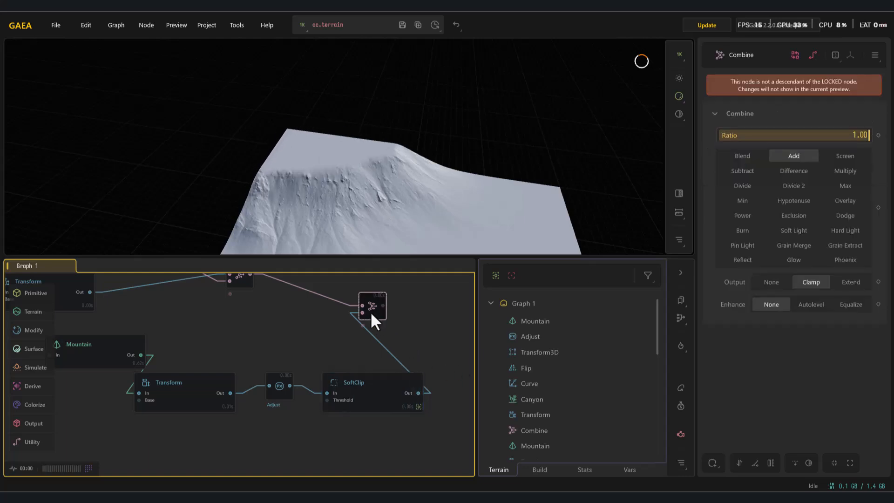
left_click_drag(382, 137, 418, 206)
middle_click_drag(322, 362, 336, 394)
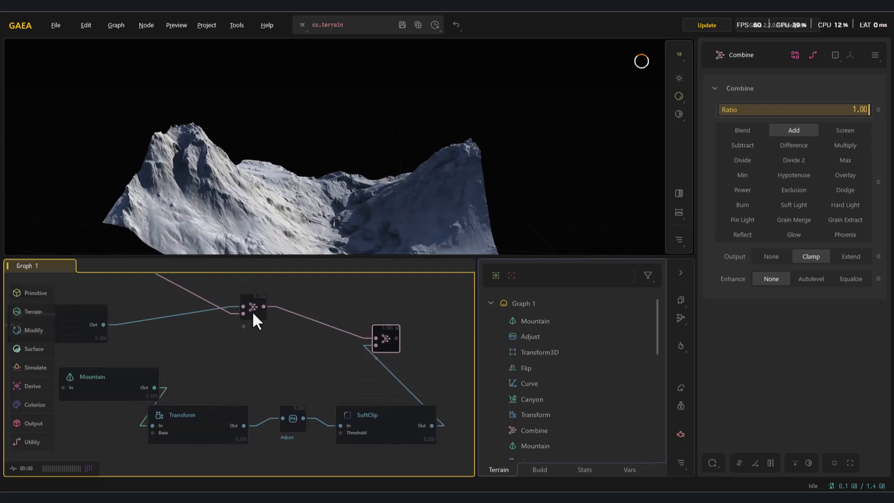
left_click(383, 331)
left_click_drag(354, 207, 326, 213)
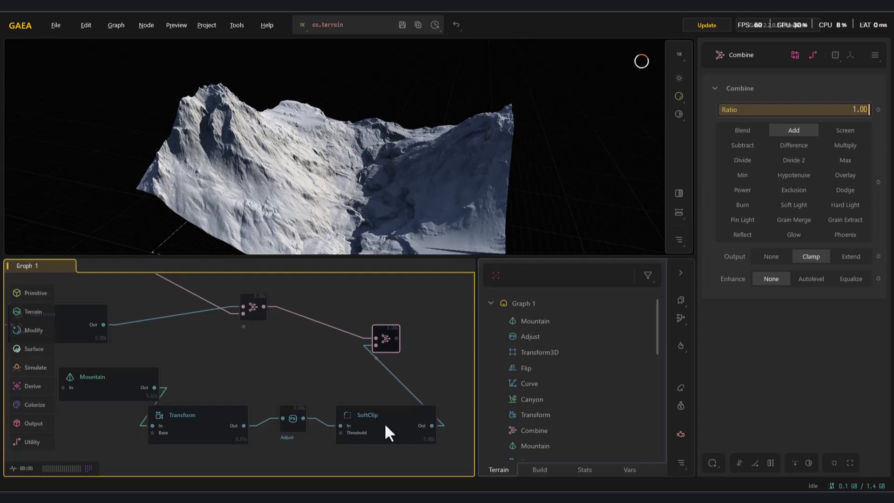
Step: Move the second mountain's Mountain, Transform, Adjust and SoftClip nodes to free graph space, and compare the last two Combine previews
left_click(385, 422)
left_click(265, 327)
left_click_drag(260, 313, 299, 330)
left_click_drag(275, 442, 191, 383)
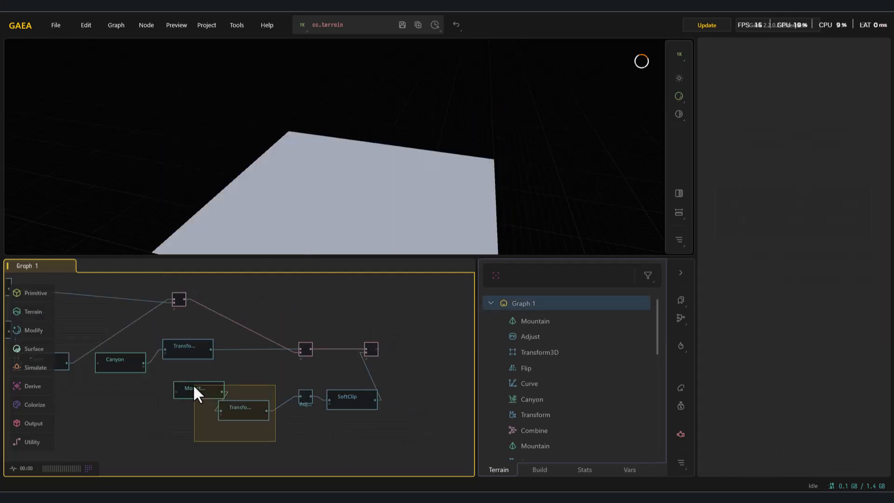
left_click_drag(200, 391, 114, 411)
left_click_drag(303, 435, 342, 404)
left_click_drag(341, 407, 271, 433)
scroll(316, 370, "up", 3)
left_click(291, 339)
left_click(393, 339)
left_click(291, 339)
left_click(392, 339)
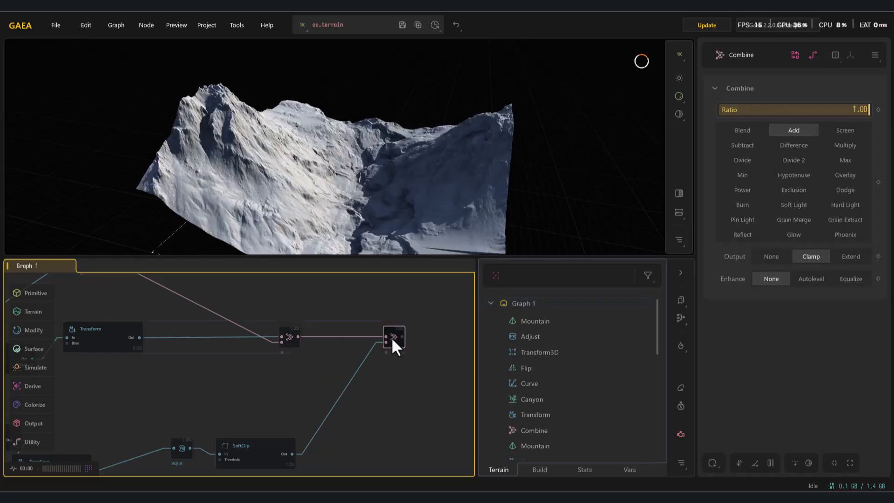
Step: Add a Height node to the canyon's Transform output with Range 0.00 to 0.24 and Falloff 0.22
middle_click_drag(232, 370, 285, 353)
left_click(173, 325)
middle_click_drag(217, 348, 255, 352)
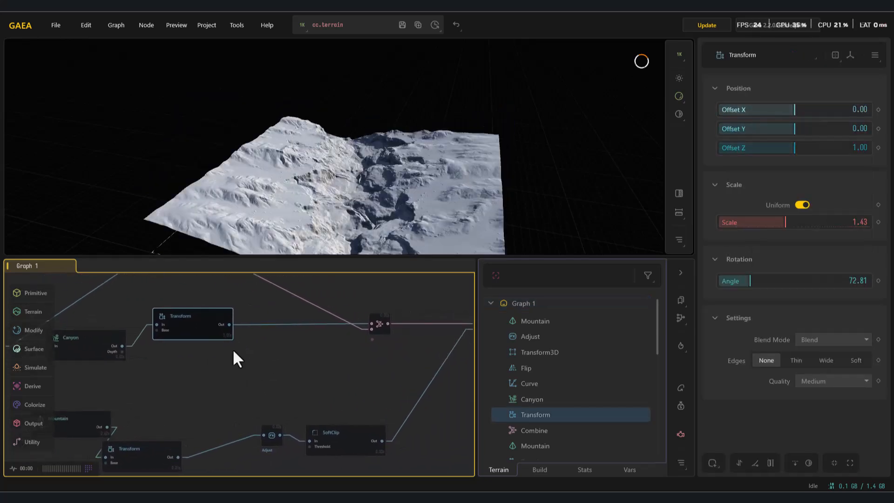
left_click_drag(271, 375, 270, 374)
type("h")
key("Return")
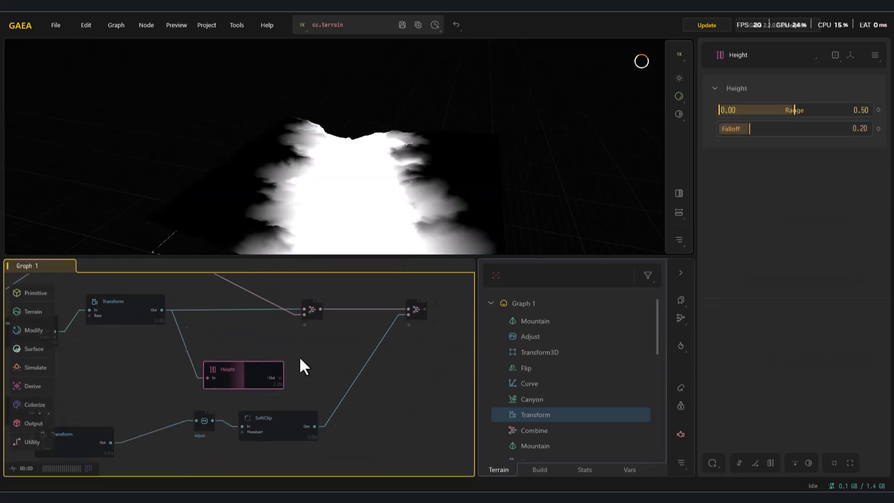
left_click_drag(795, 110, 755, 130)
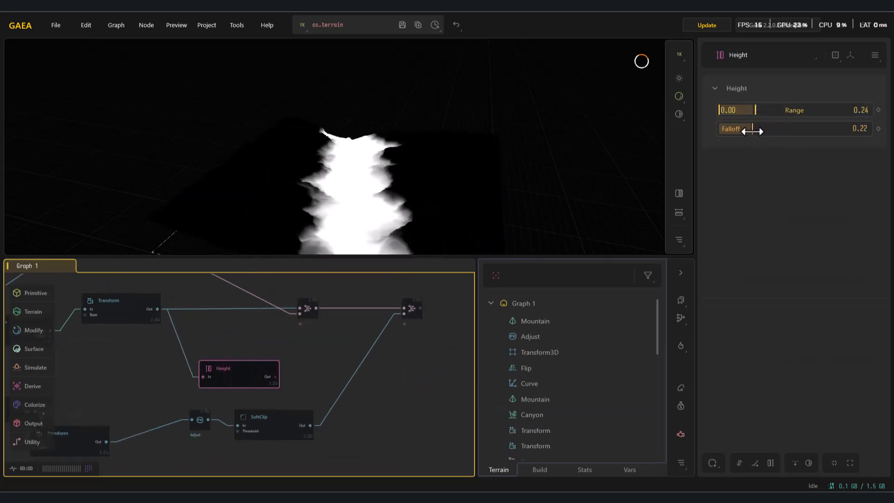
Step: Combine the SoftClip and Height outputs in a new Combine node set to Subtract
middle_click_drag(276, 373, 250, 371)
scroll(249, 374, "up", 2)
left_click(246, 441)
scroll(246, 439, "down", 1)
middle_click_drag(252, 431, 221, 380)
left_click_drag(204, 336, 246, 325)
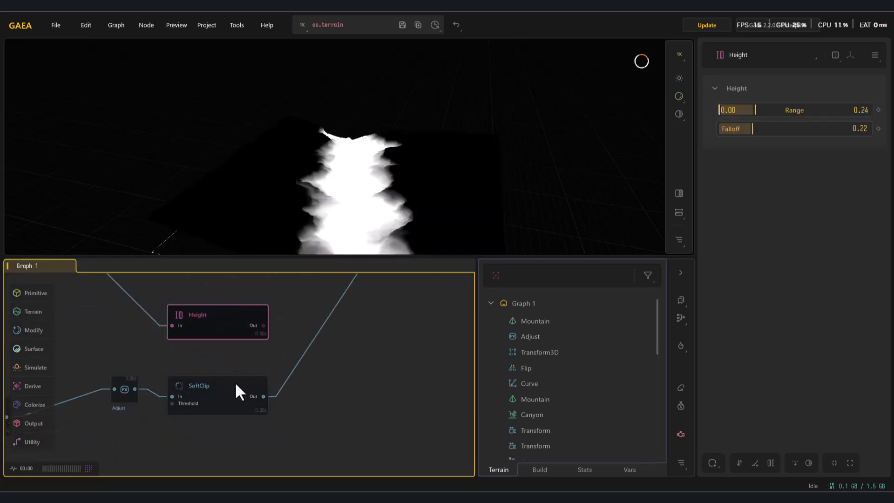
left_click_drag(263, 397, 263, 326)
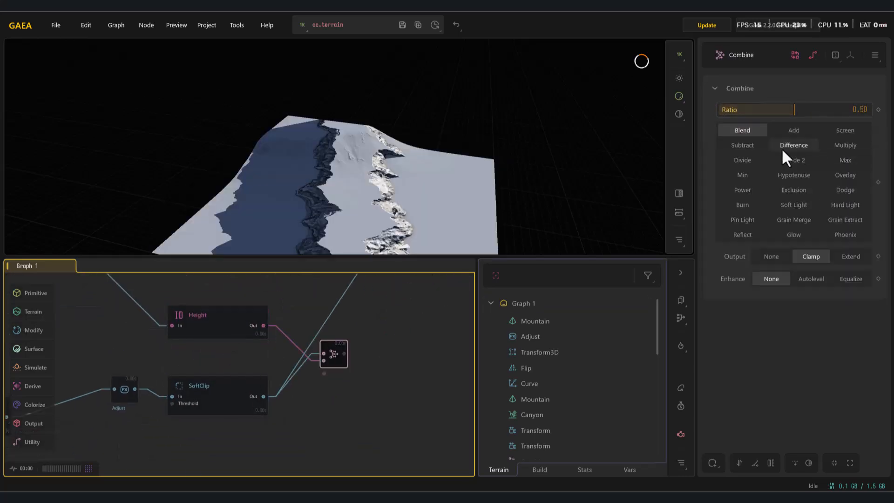
left_click(742, 145)
Step: Connect the new Subtract Combine's output to the last Combine node and inspect the resulting terrain
scroll(238, 421, "down", 1)
left_click(249, 340)
left_click(347, 368)
middle_click_drag(347, 371, 329, 377)
left_click_drag(205, 375, 182, 376)
left_click(309, 399)
left_click_drag(313, 397, 343, 318)
left_click(351, 312)
left_click_drag(338, 158, 276, 136)
scroll(276, 139, "up", 3)
scroll(193, 361, "up", 2)
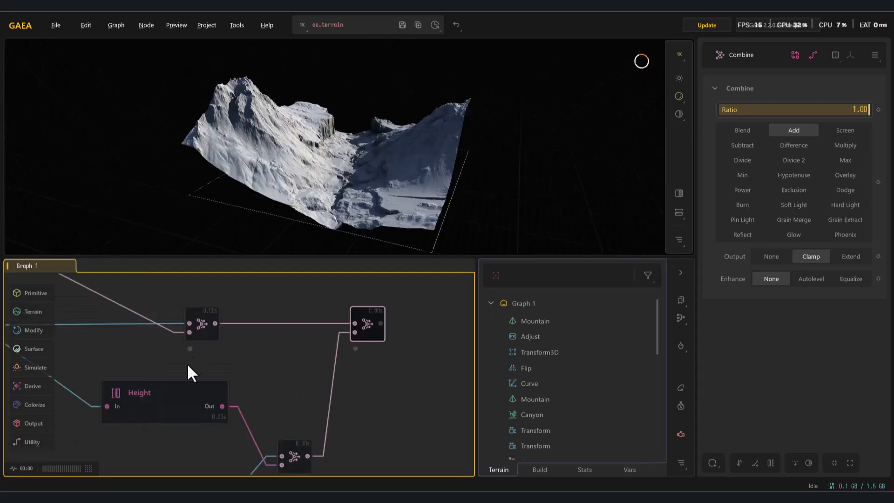
Step: Lock the preview on the last Combine node and readjust the Height node's Range and Falloff
left_click(177, 397)
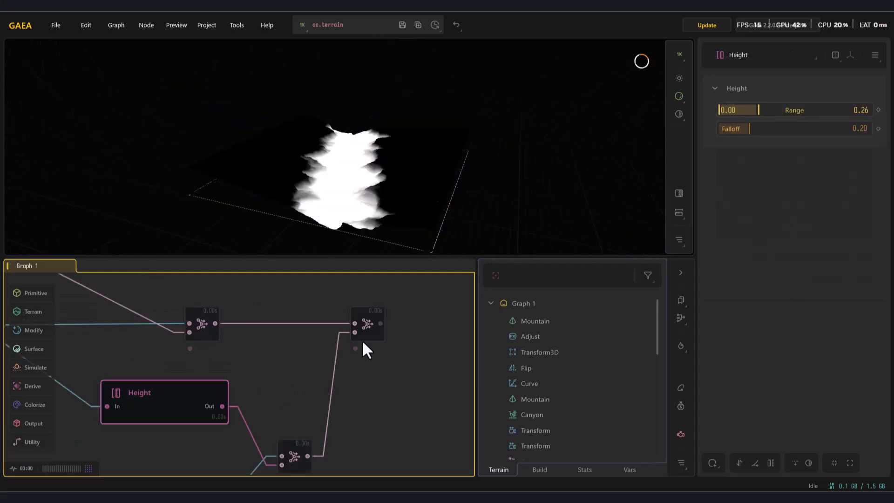
left_click(363, 342)
key("l")
left_click(176, 405)
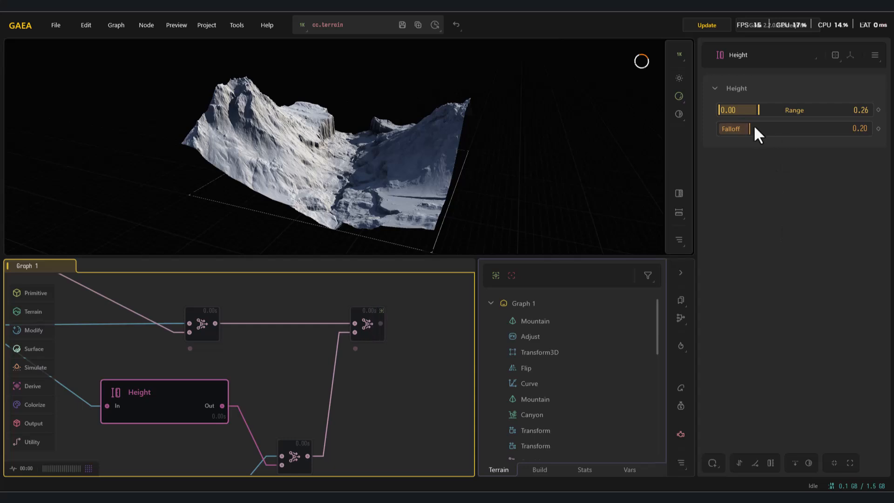
left_click_drag(769, 112, 755, 129)
left_click(372, 337)
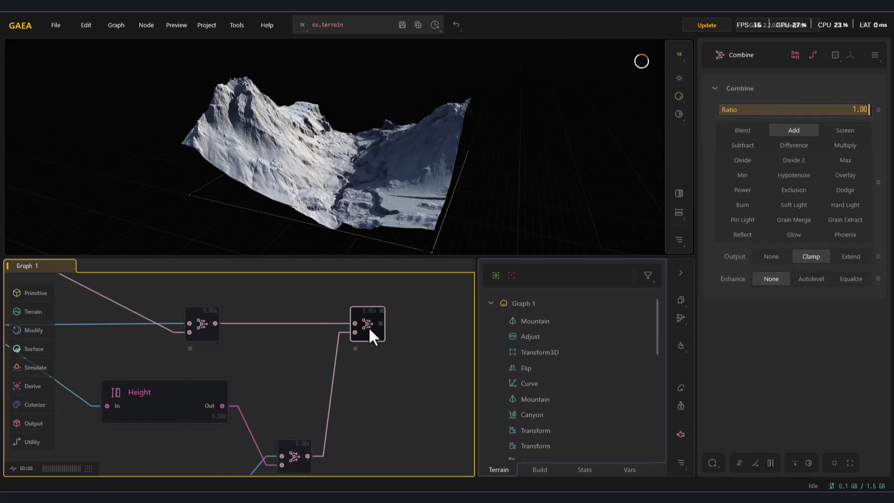
left_click_drag(365, 139, 333, 151)
scroll(320, 160, "up", 5)
scroll(333, 151, "down", 1)
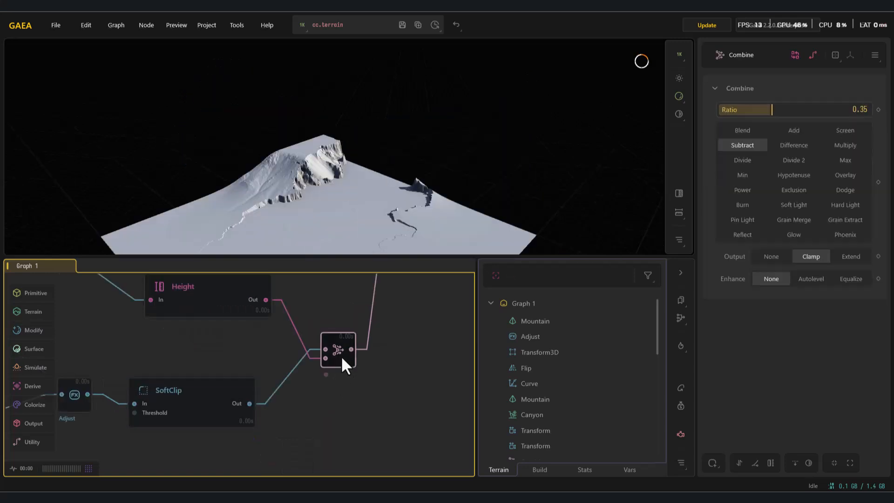
Step: Add a Voronoi node below the Subtract Combine and set its Scale to 0.72 and Jitter to 0.58
middle_click_drag(344, 359, 287, 368)
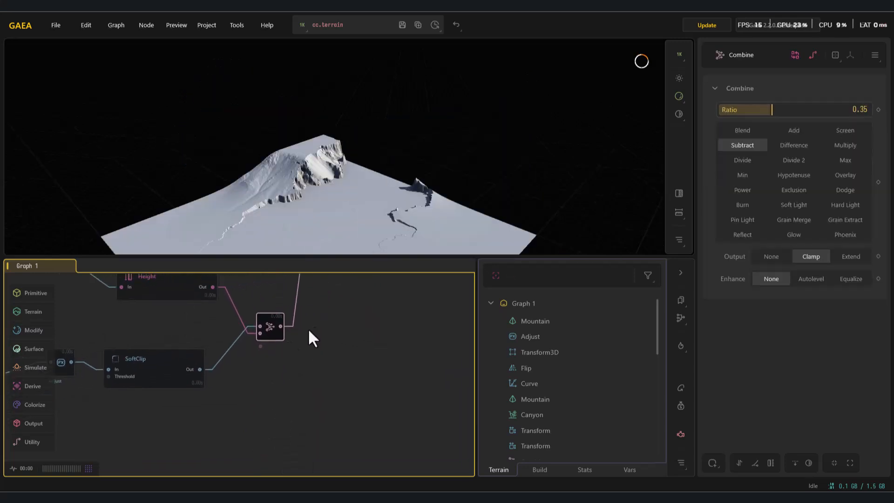
right_click(280, 382)
type("v")
left_click(339, 234)
left_click_drag(322, 400, 262, 413)
left_click_drag(793, 110, 800, 130)
Step: Add a SlopeBlur node to the Subtract Combine's output
left_click_drag(281, 326, 362, 351)
type("sl")
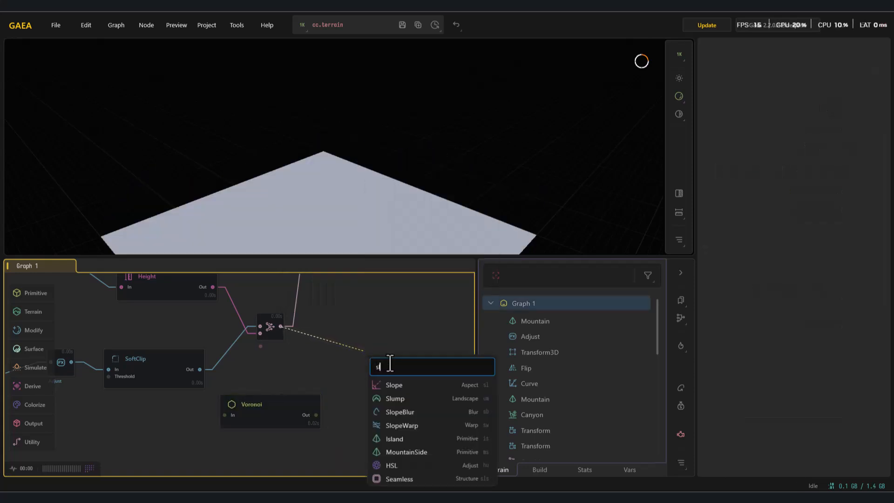
left_click(420, 410)
middle_click_drag(465, 396, 402, 369)
Step: Add a Wizard2 node after Voronoi and connect its output to the SlopeBlur Guide input
left_click_drag(184, 395, 119, 424)
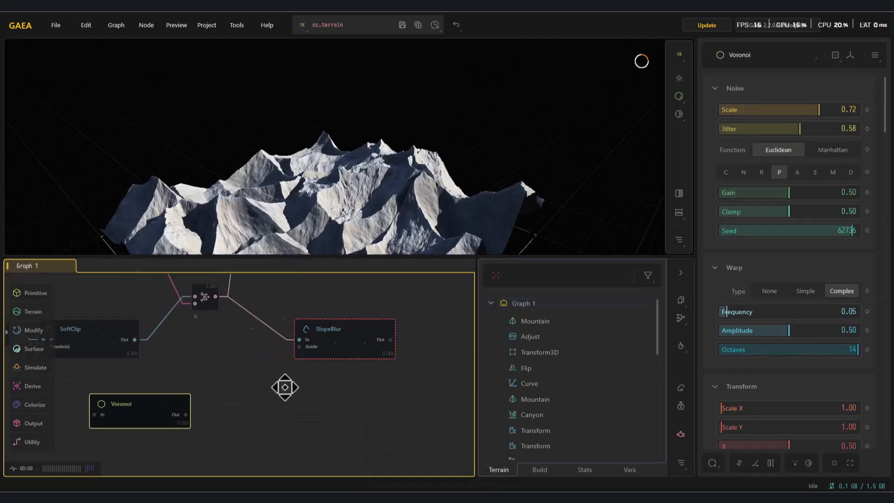
left_click_drag(227, 407, 292, 404)
left_click(340, 286)
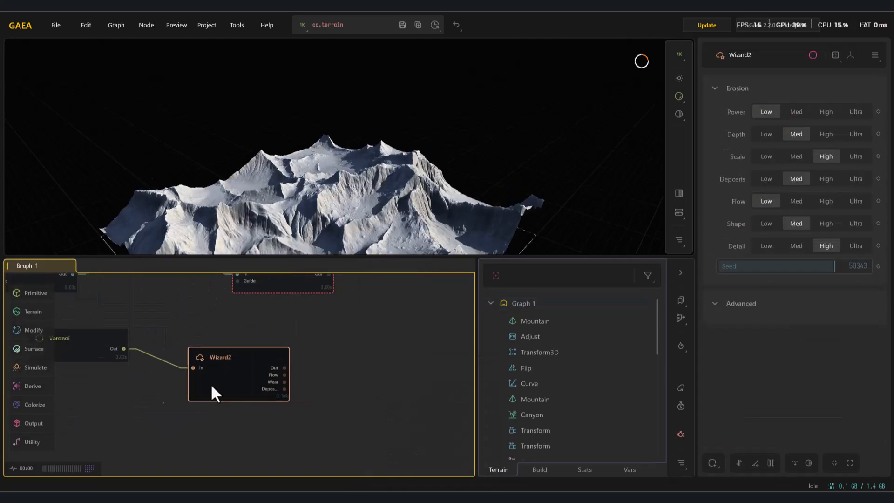
left_click_drag(233, 383, 194, 387)
middle_click_drag(339, 367, 396, 398)
left_click(332, 312)
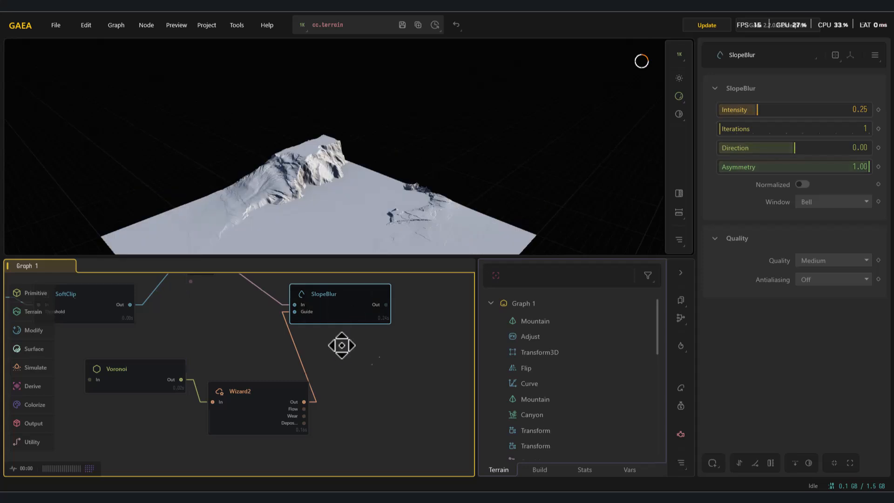
Step: Connect the SlopeBlur output to the last Combine node and compare its terrain with the preceding Combine's
middle_click_drag(341, 336, 424, 380)
middle_click_drag(424, 349, 363, 394)
scroll(363, 394, "down", 2)
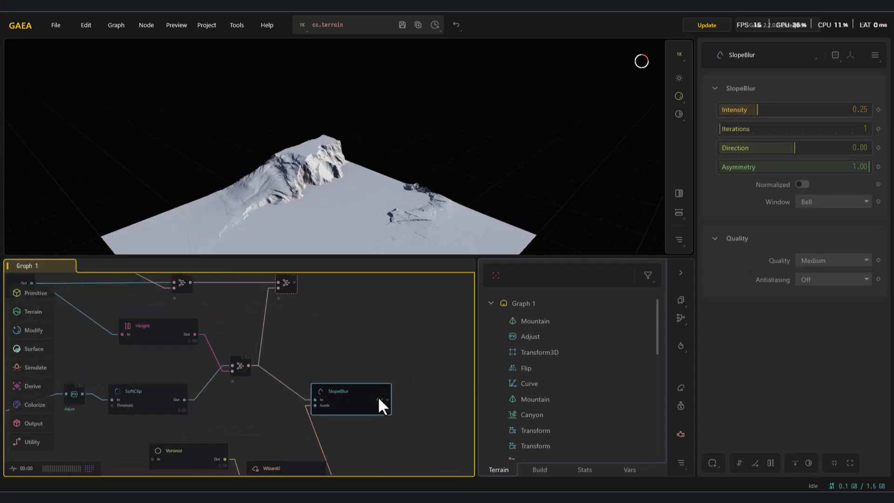
left_click_drag(307, 327, 293, 292)
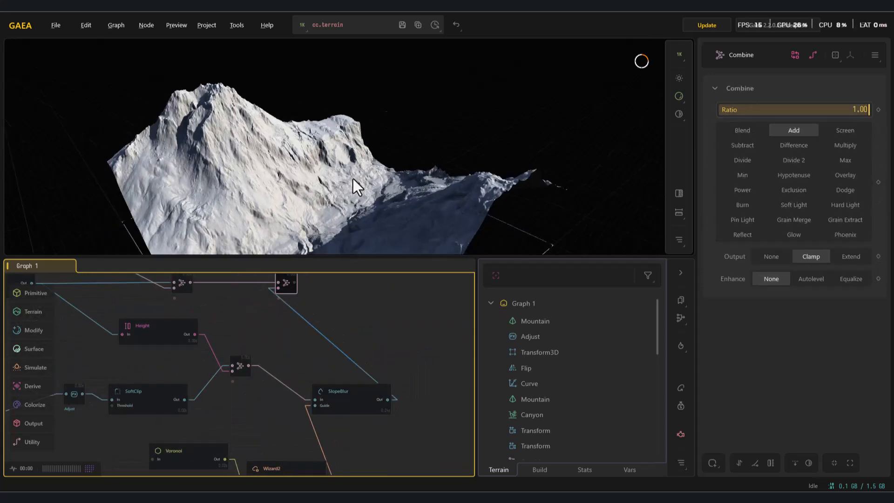
middle_click_drag(183, 285, 220, 324)
left_click(219, 324)
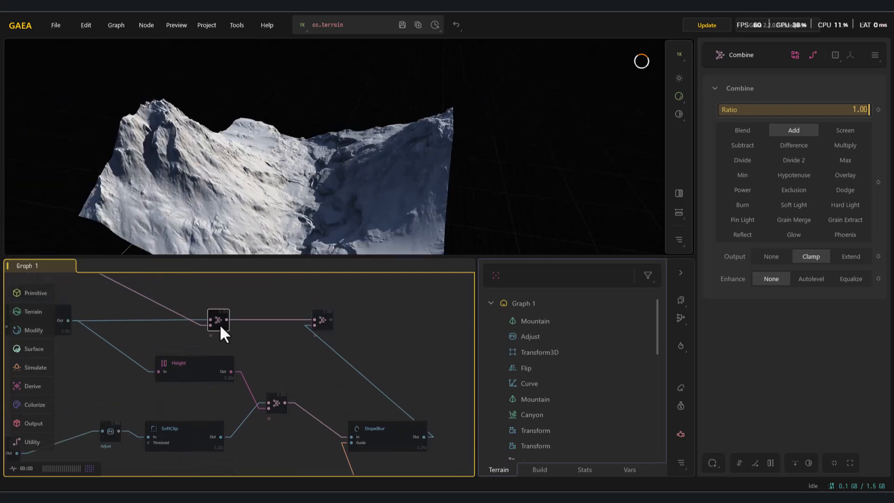
left_click(323, 321)
middle_click_drag(293, 356, 303, 335)
left_click(283, 383)
left_click(332, 298)
left_click_drag(336, 186, 272, 146)
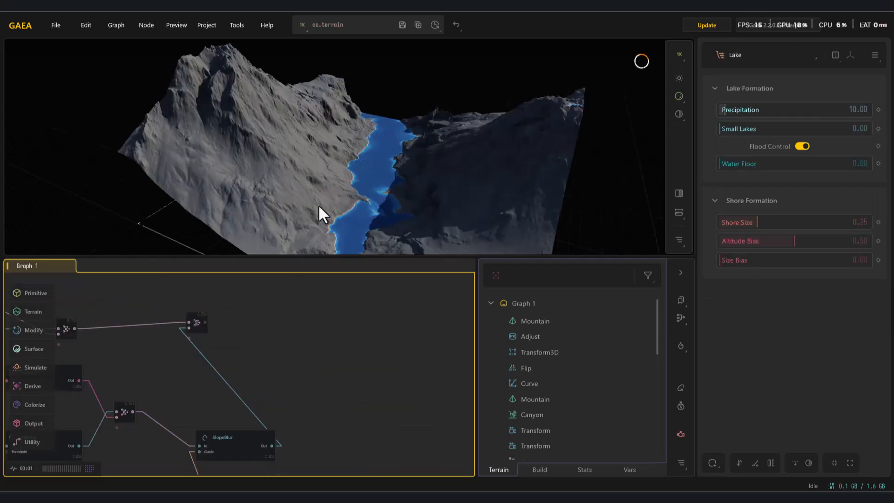
Step: Add a Lake node to the last Combine's output and inspect the water in the valley from several angles
left_click_drag(319, 207, 327, 202)
left_click_drag(206, 322, 273, 336)
left_click(297, 311)
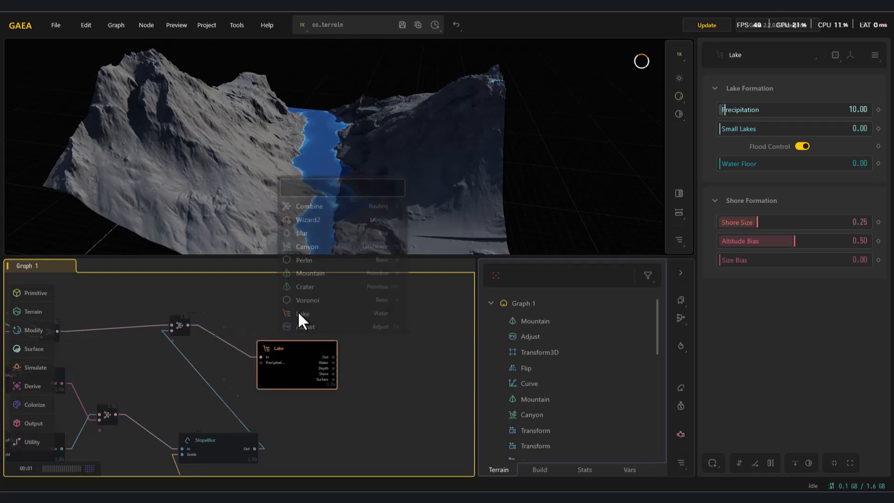
left_click(238, 371)
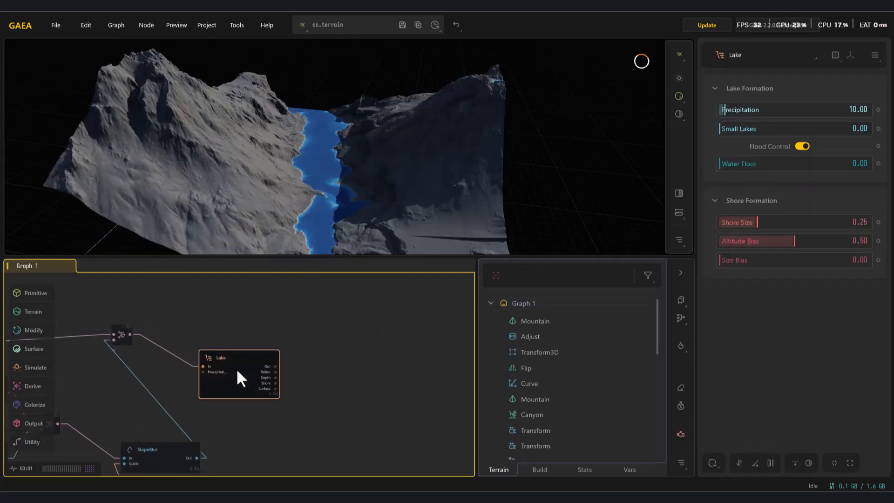
left_click_drag(372, 174, 309, 250)
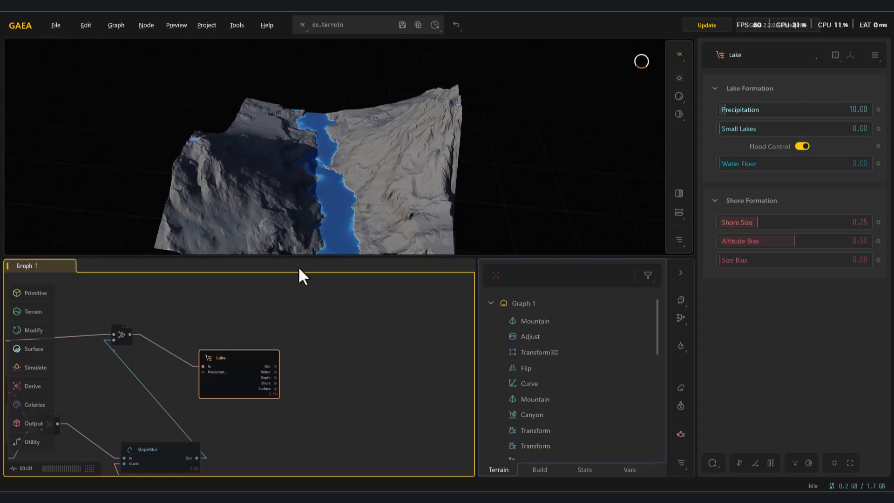
left_click_drag(321, 196, 362, 271)
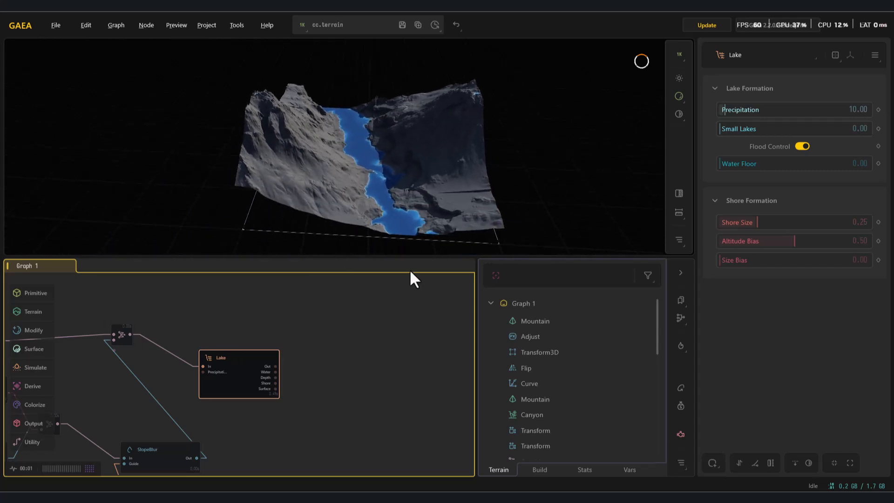
Step: Set the Lake node's Precipitation to 11.05, Small Lakes to 0.29 and Shore Size to 0.41
left_click_drag(721, 108, 765, 131)
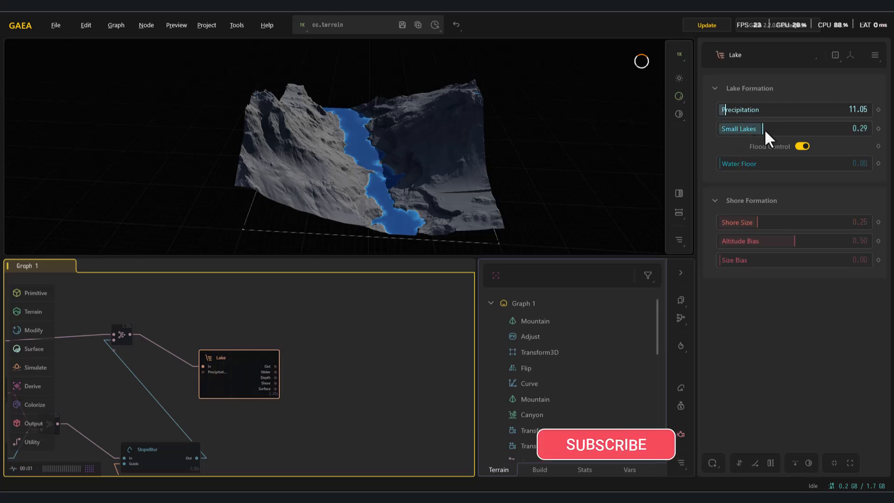
mouse_move(343, 180)
left_mouse_down()
mouse_move(335, 174)
mouse_move(342, 184)
left_mouse_up()
left_click_drag(763, 223, 781, 233)
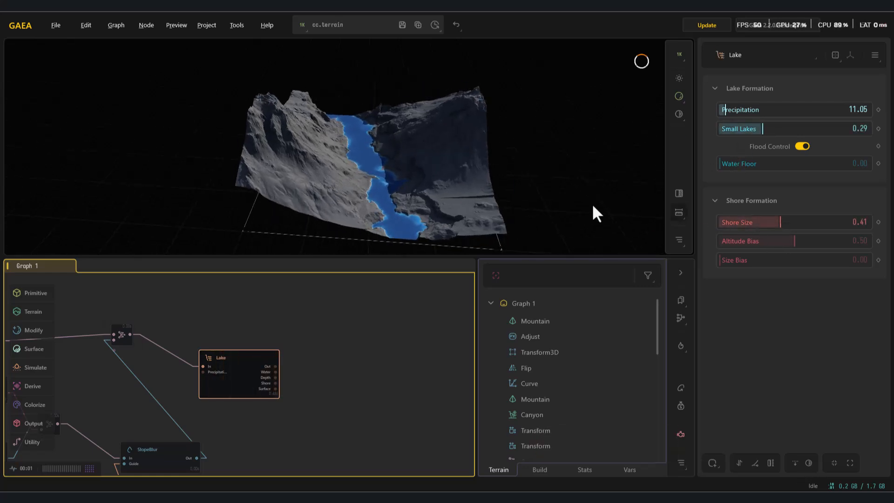